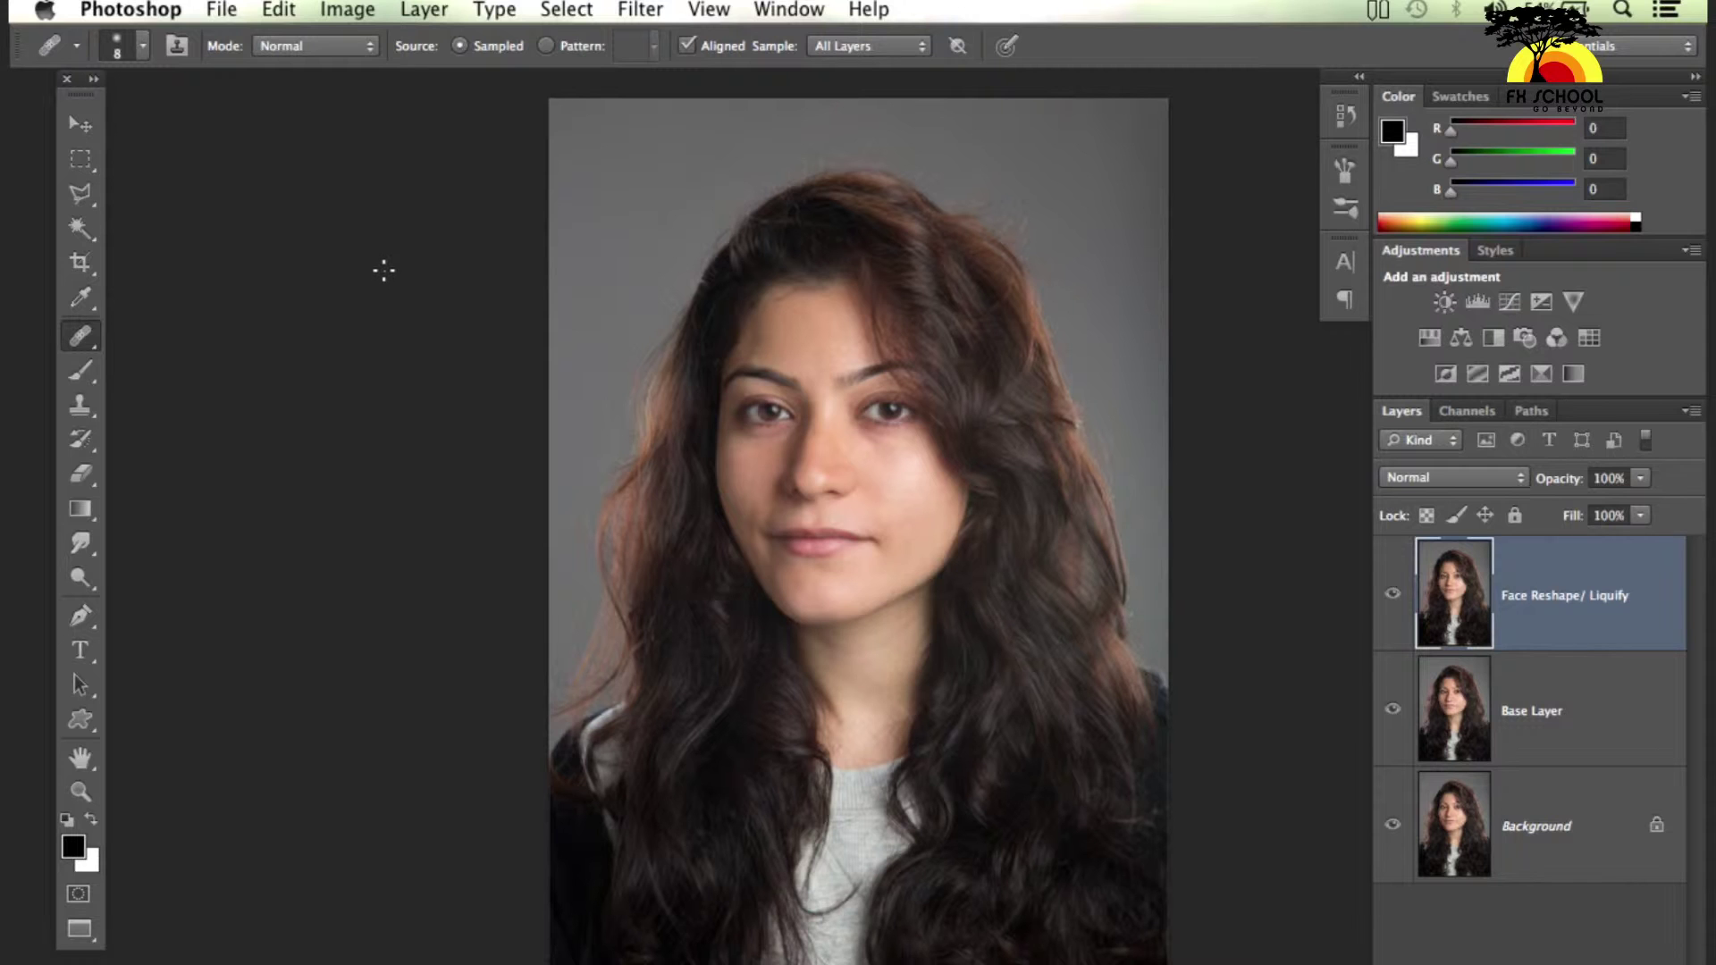
Zoom in and pan the portrait to a close view of the eyes, nose and lips
{"action": "key", "text": "super+plus"}
{"action": "key", "text": "super+plus"}
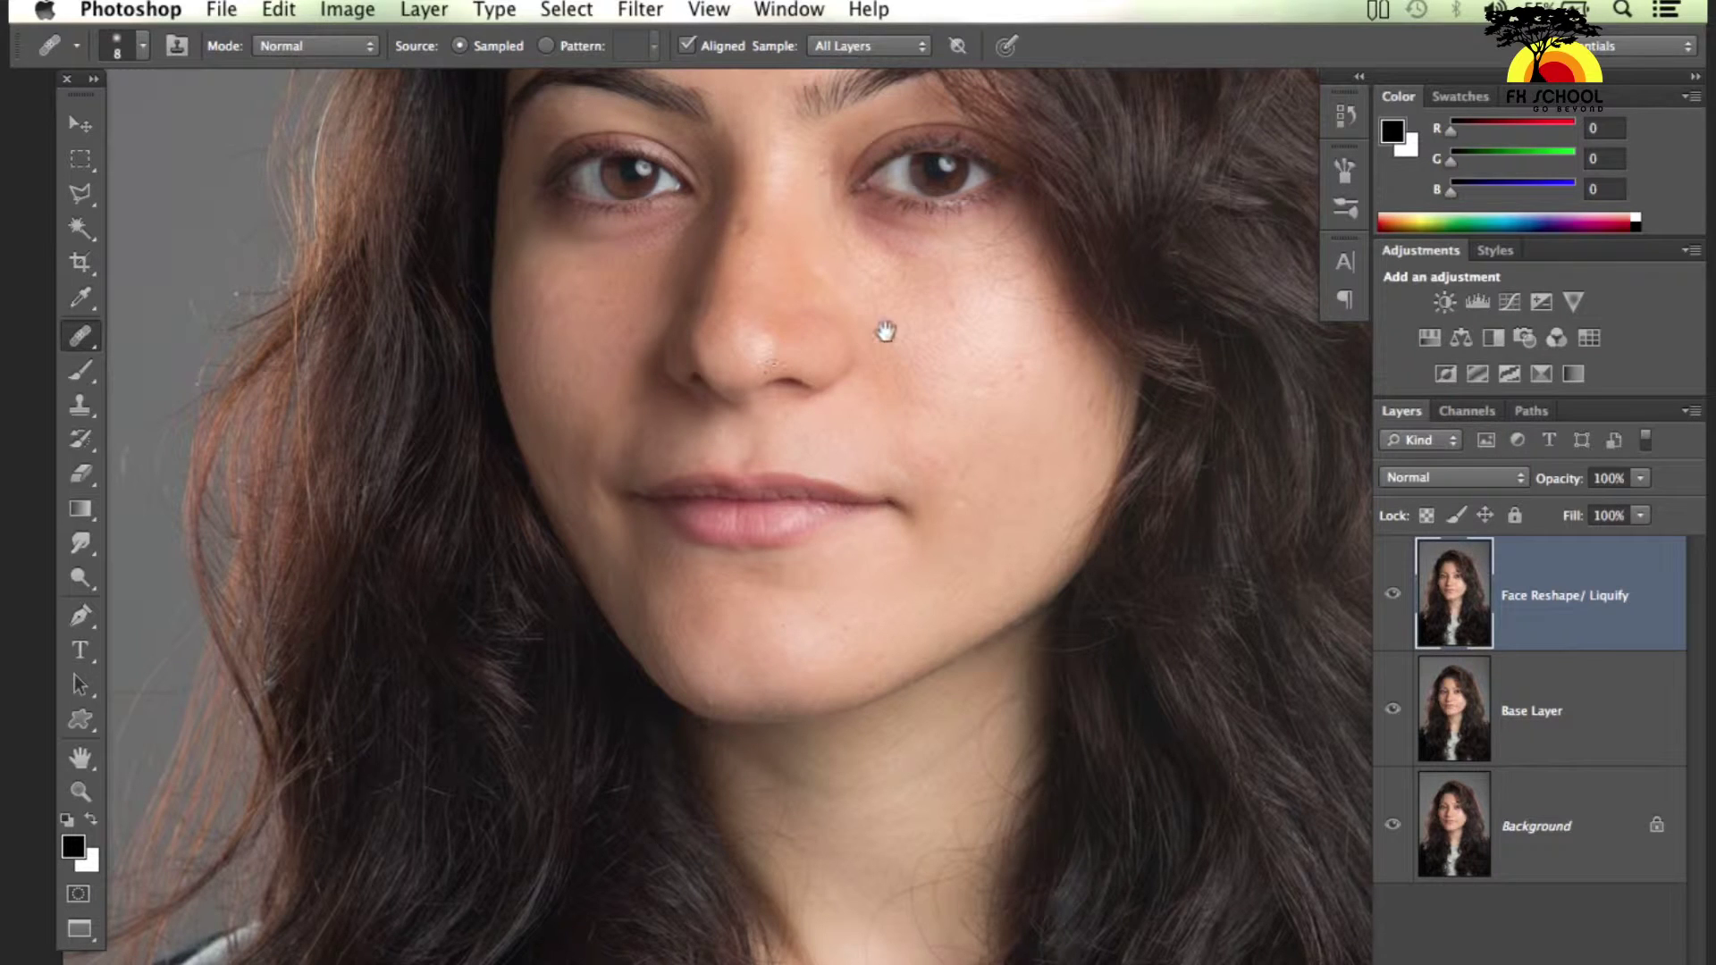
{"action": "left_click_drag", "start_coordinate": [885, 330], "coordinate": [825, 416]}
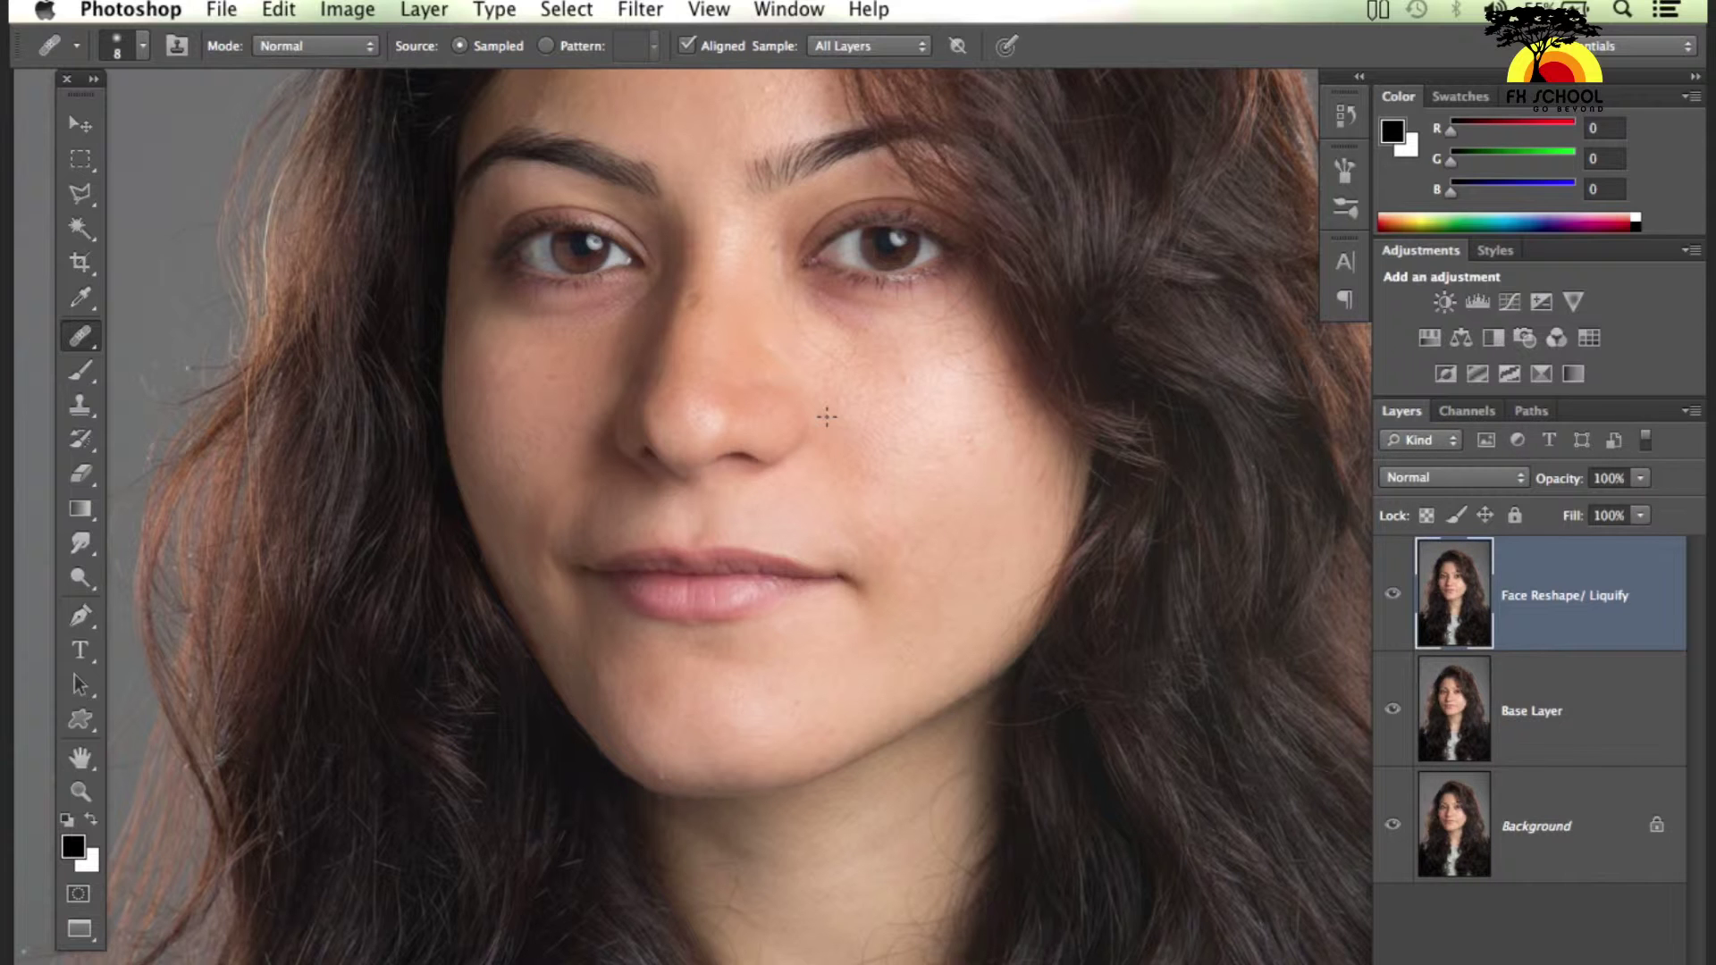
{"action": "key", "text": "ctrl+0"}
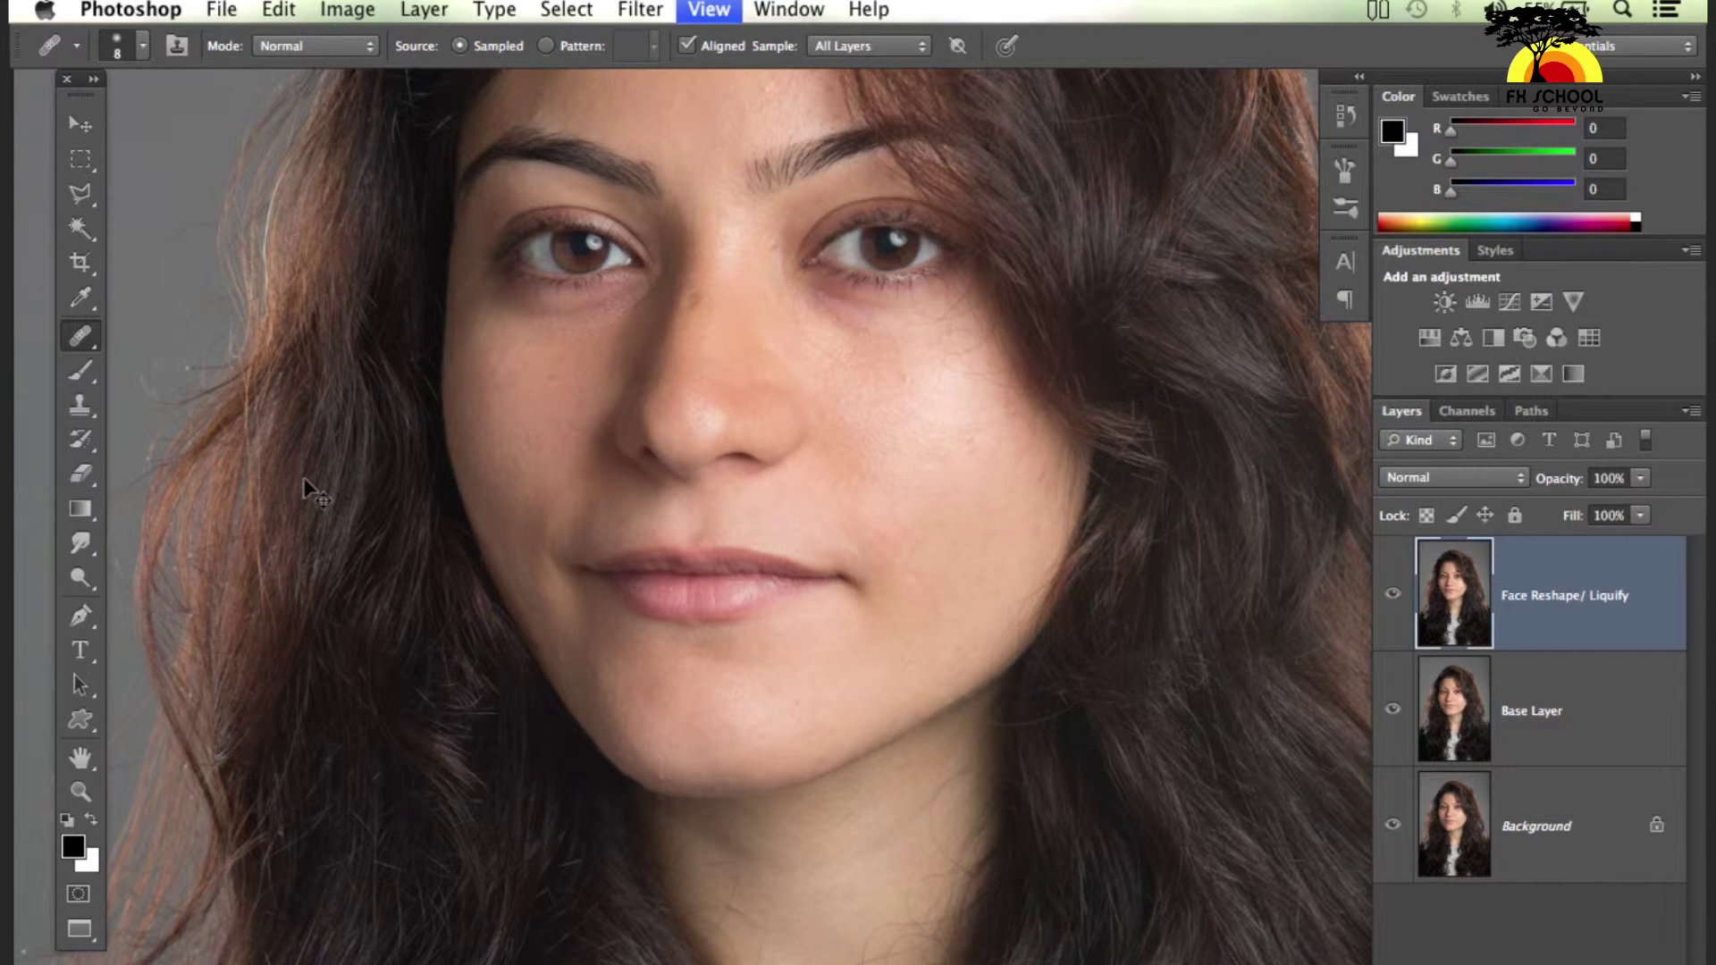
{"action": "key", "text": "ctrl+plus"}
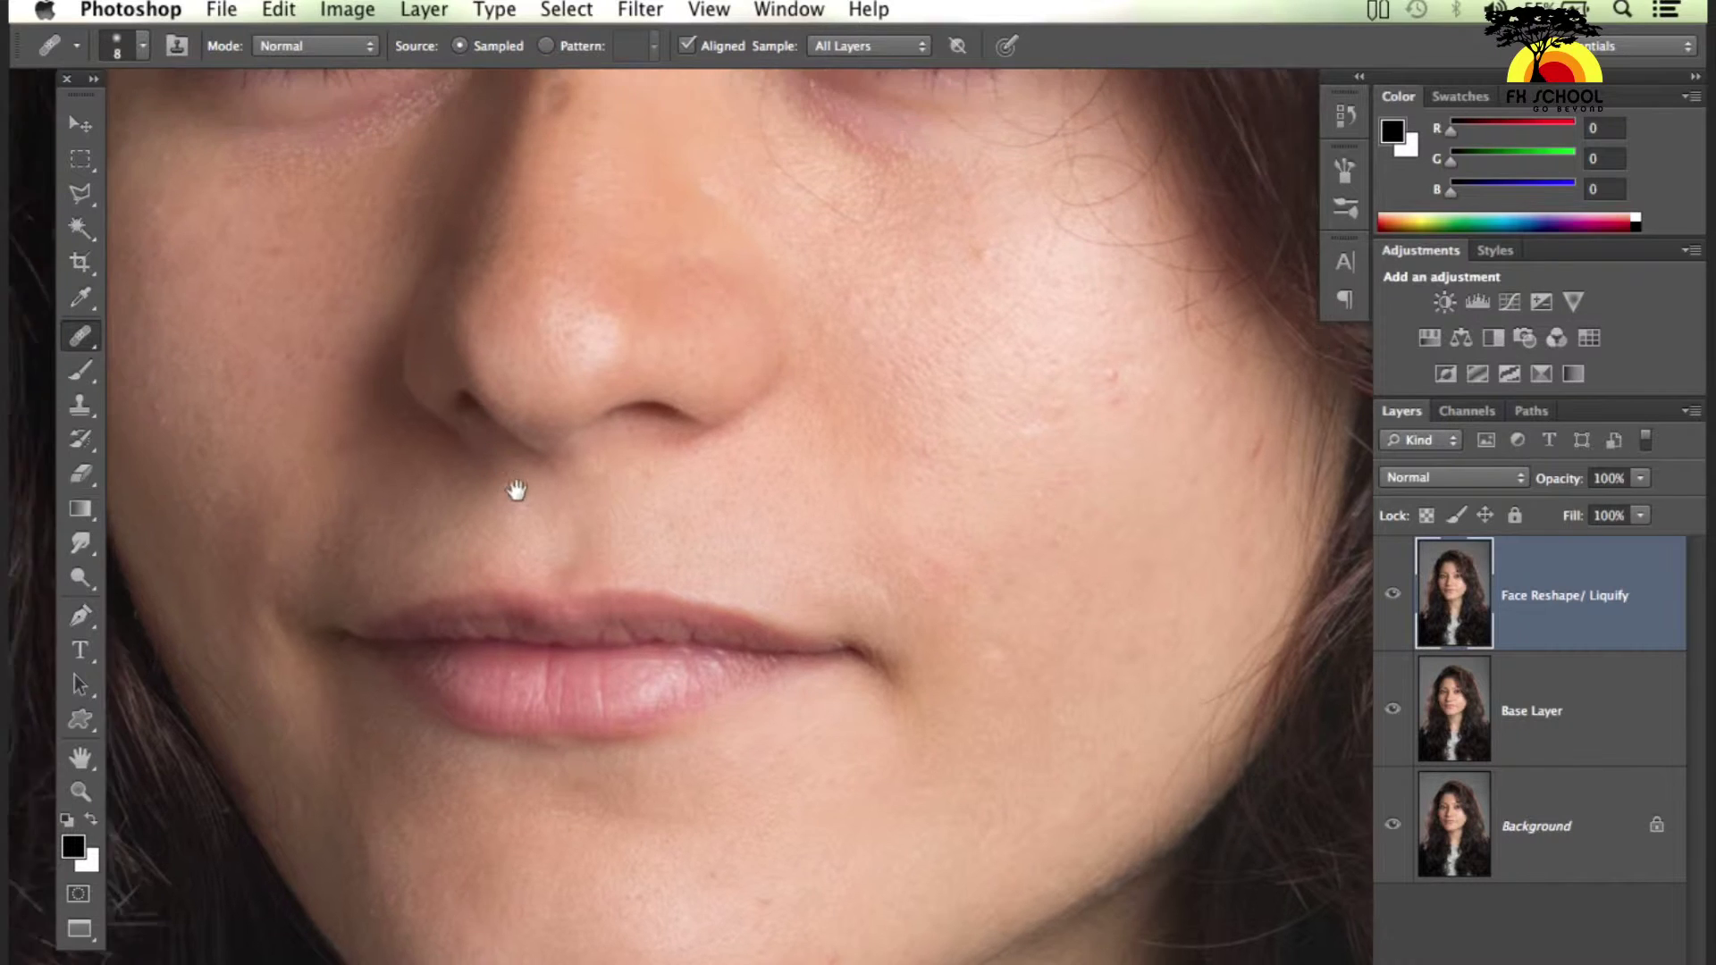
{"action": "scroll", "coordinate": [513, 486], "scroll_direction": "up", "scroll_amount": 5}
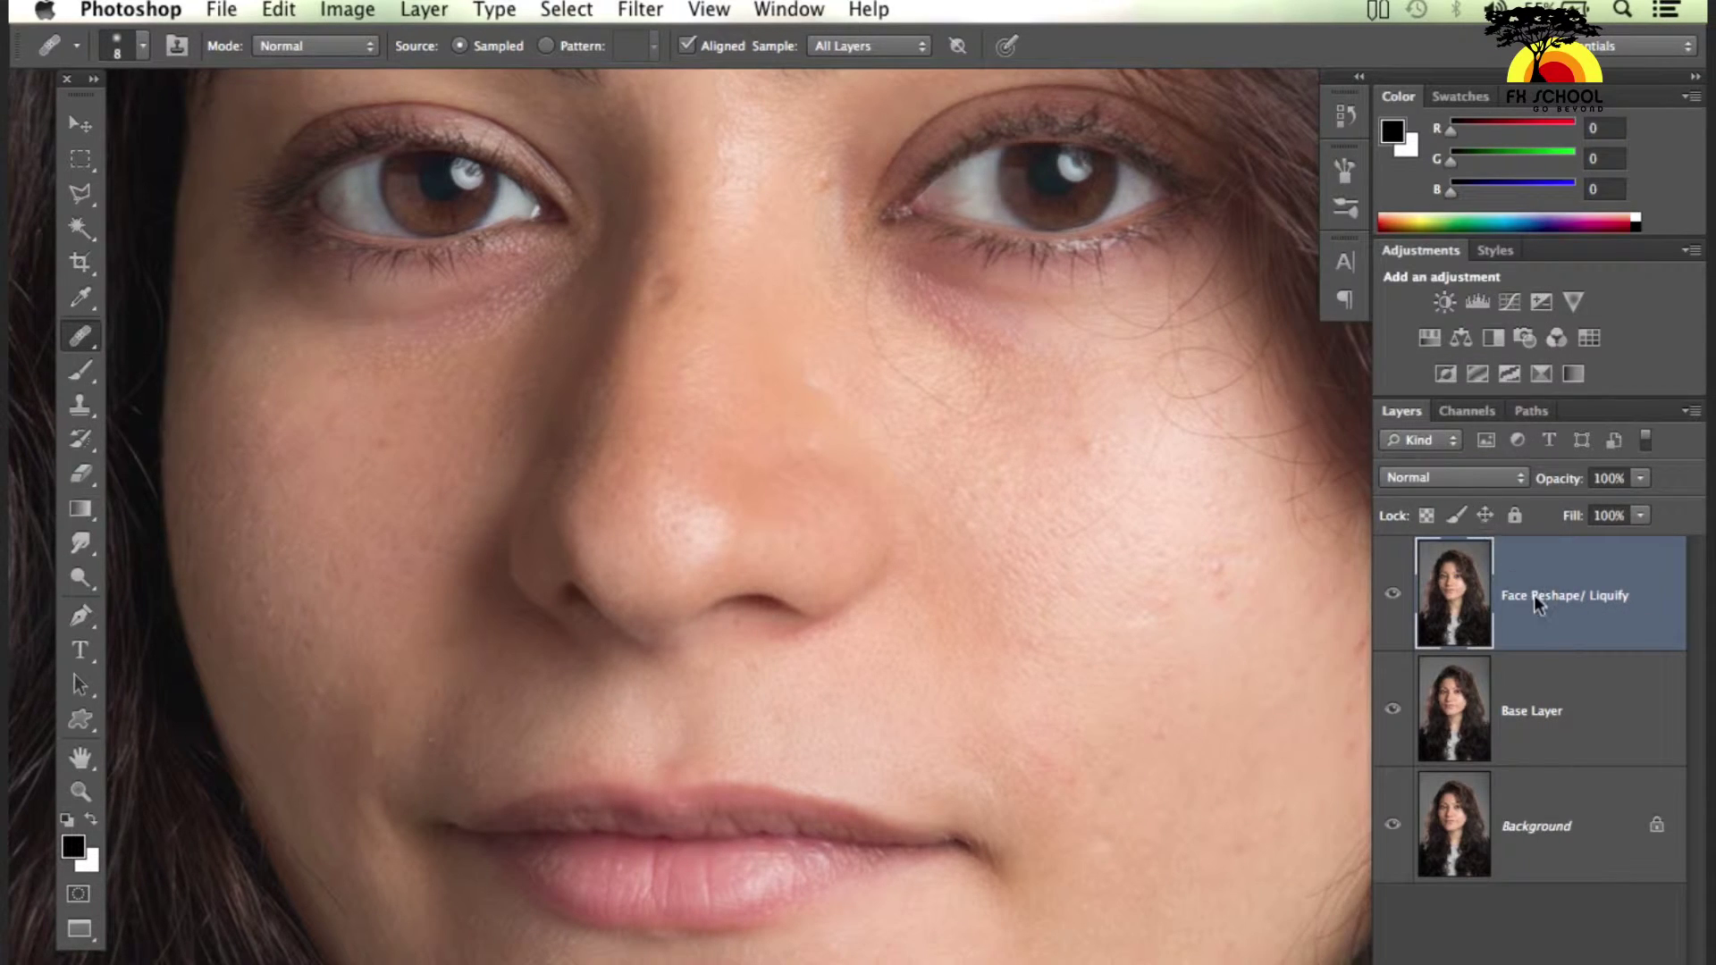
Duplicate the 'Face Reshape/ Liquify' layer as a new layer named 'Skin Cleanup'
{"action": "right_click", "coordinate": [1533, 593]}
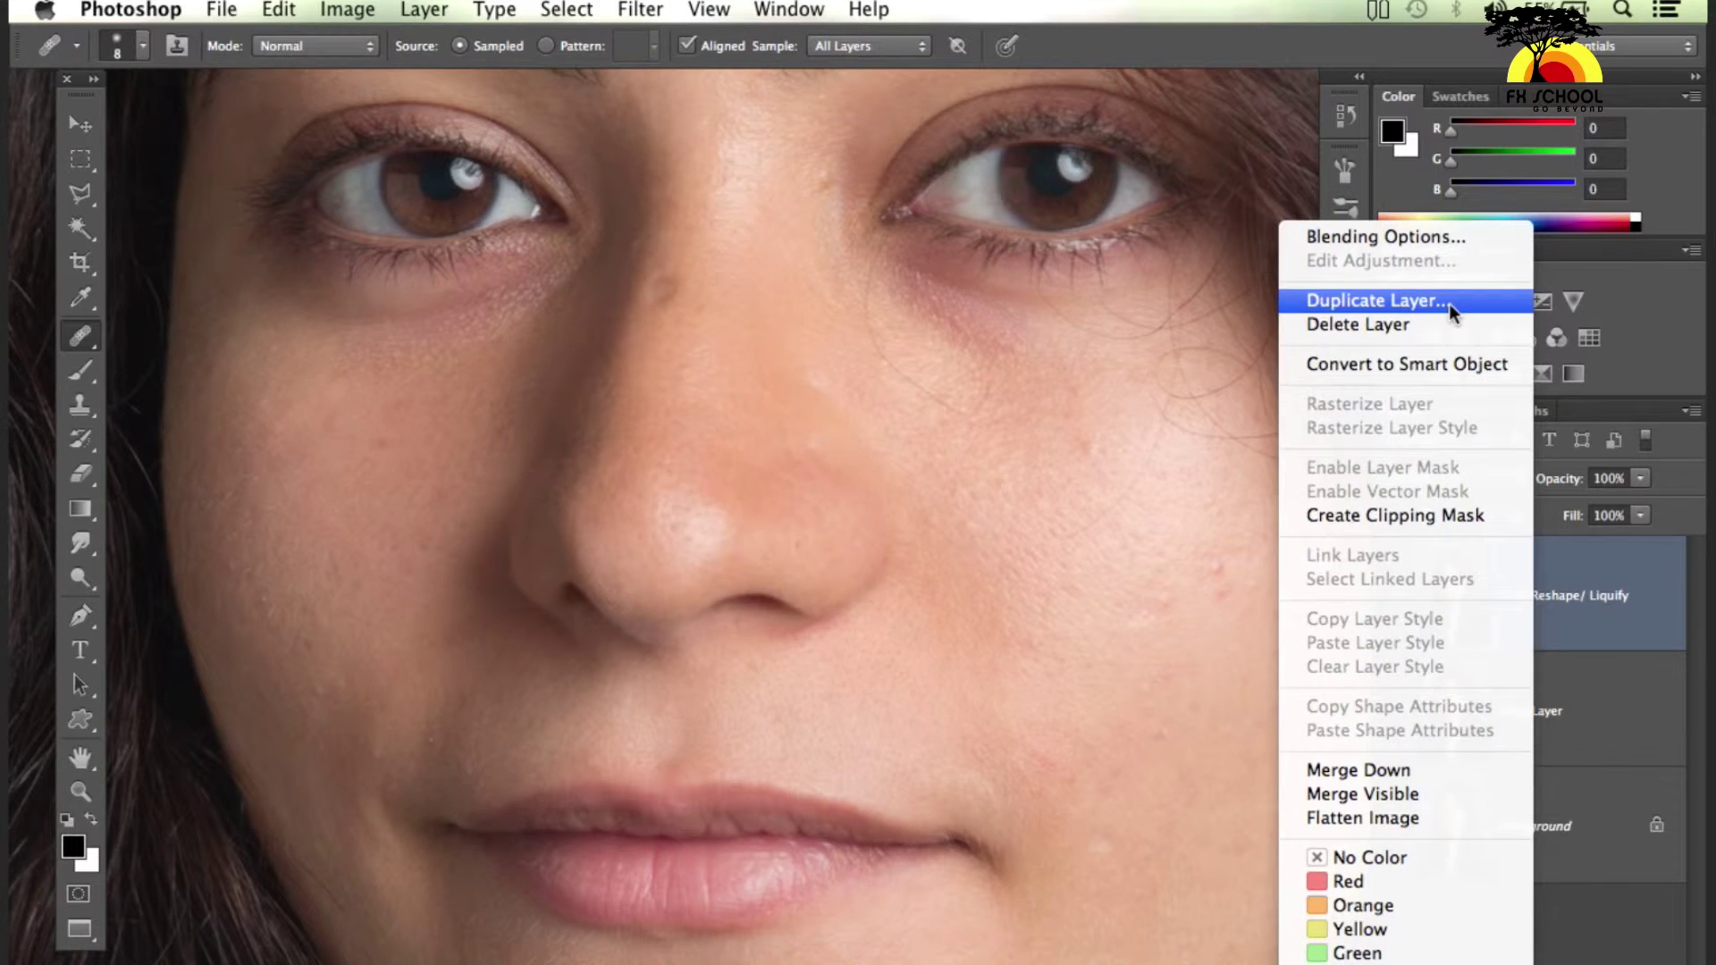
{"action": "left_click", "coordinate": [1449, 303]}
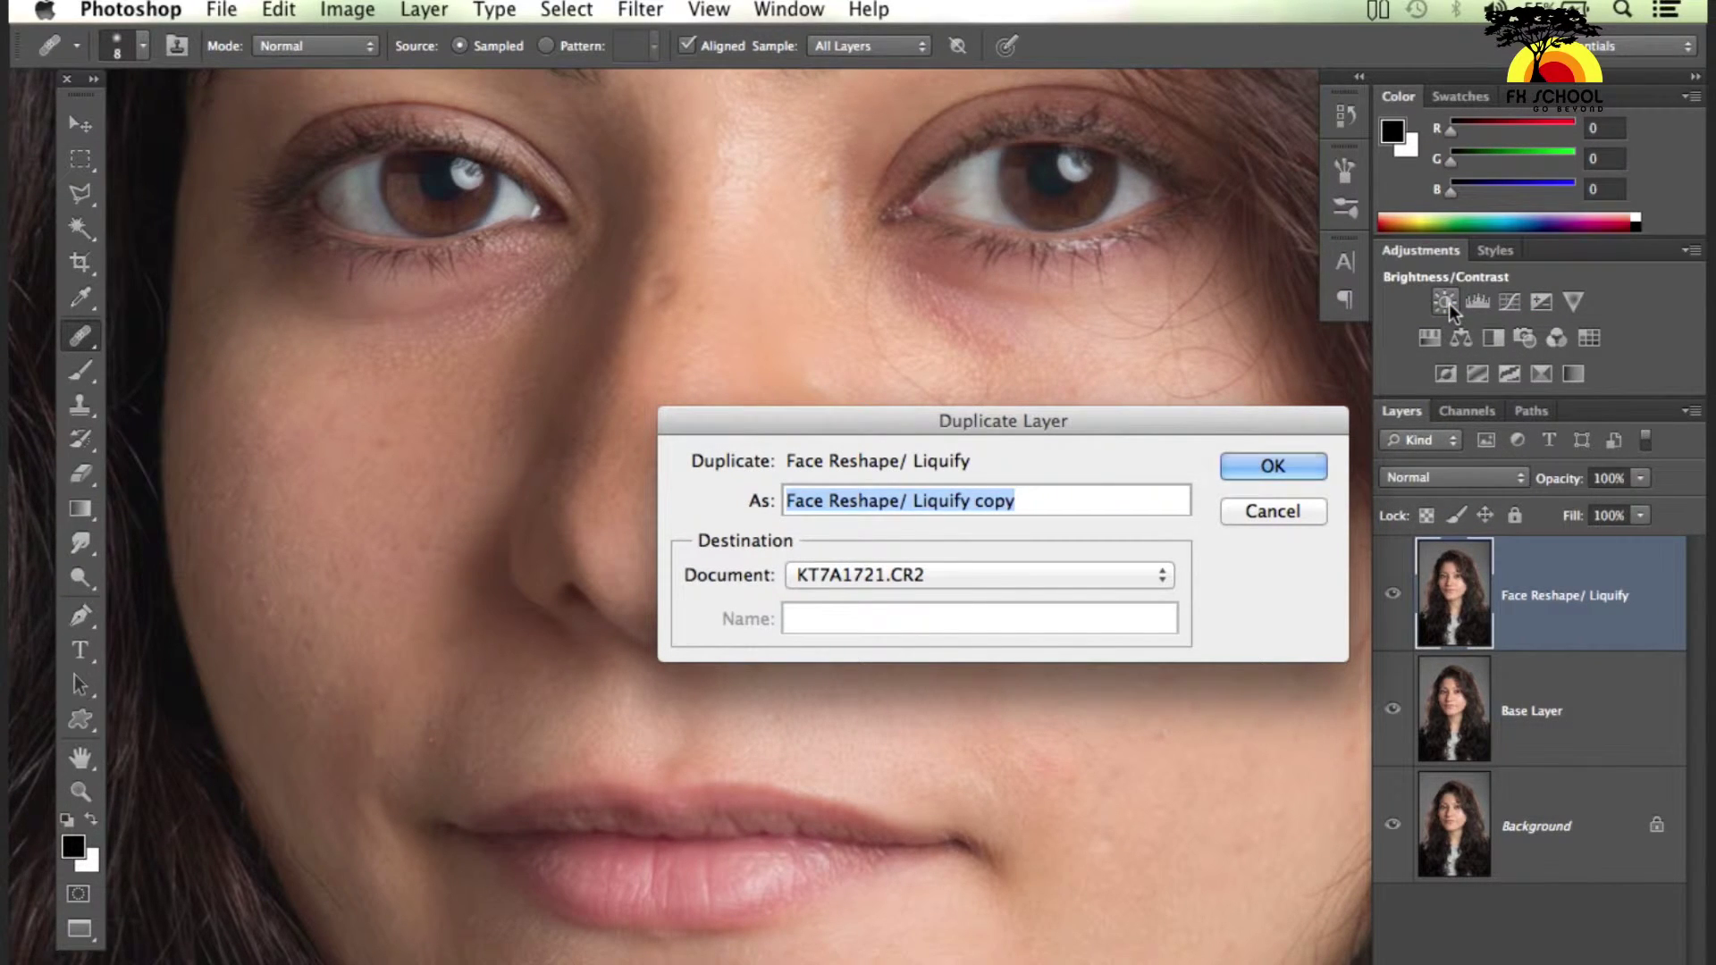
{"action": "type", "text": "Skin"}
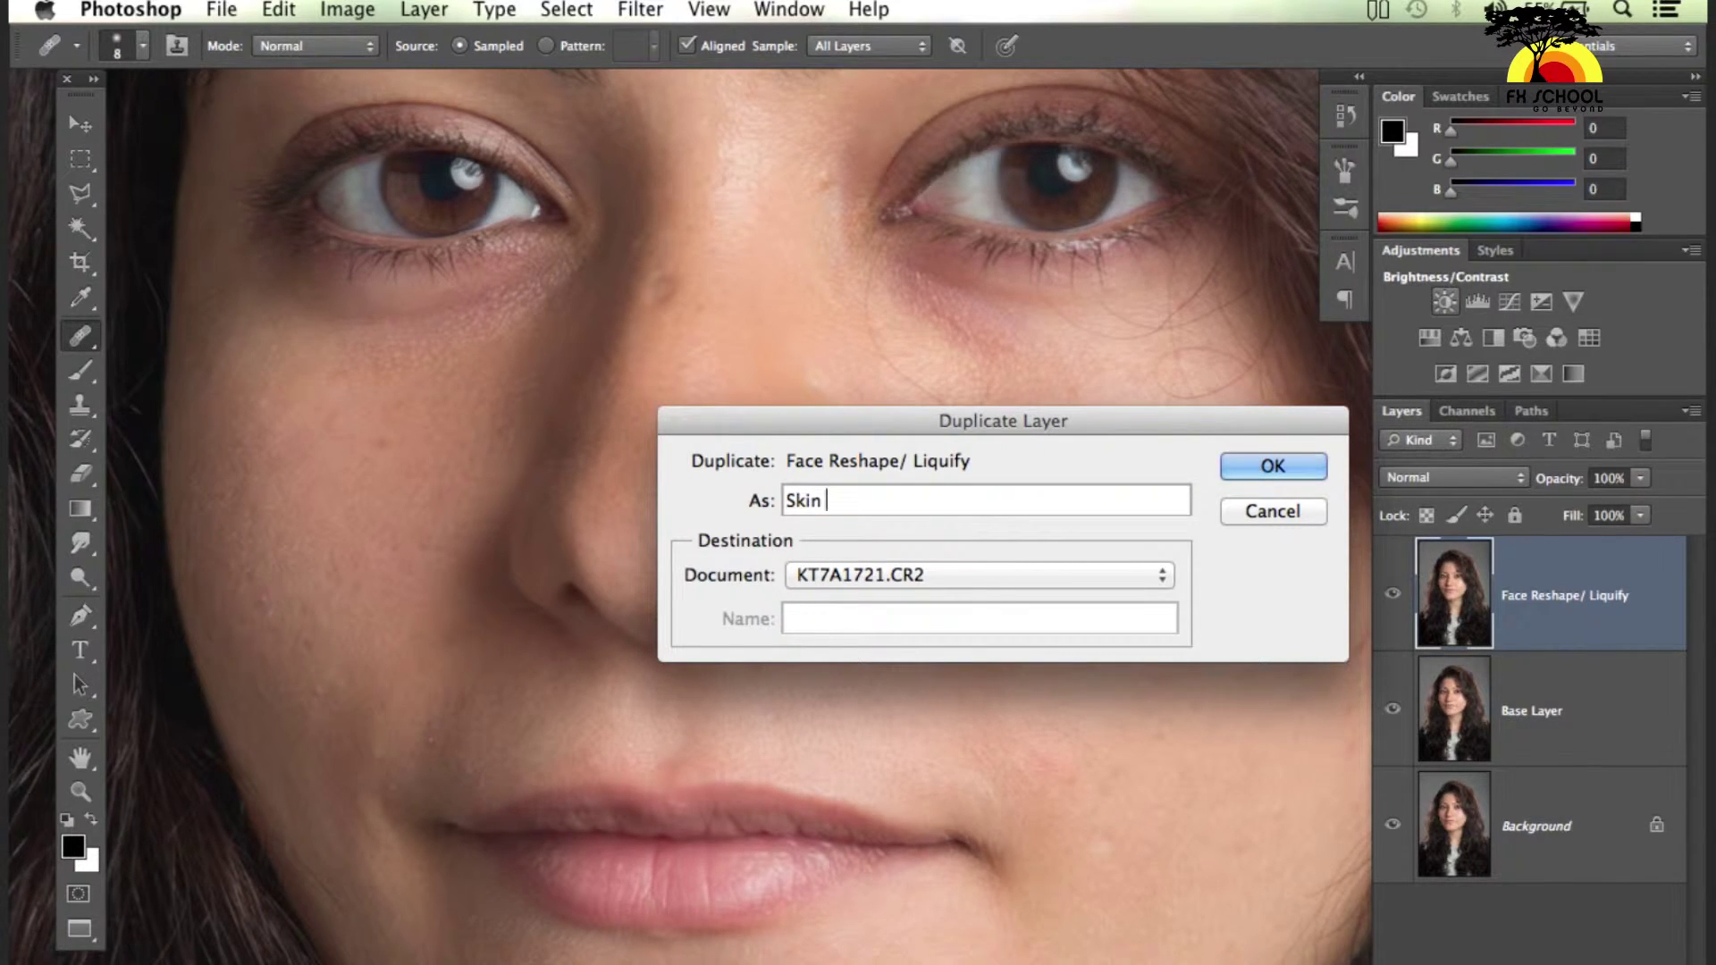
{"action": "type", "text": "Cleanup"}
{"action": "left_click", "coordinate": [1287, 466]}
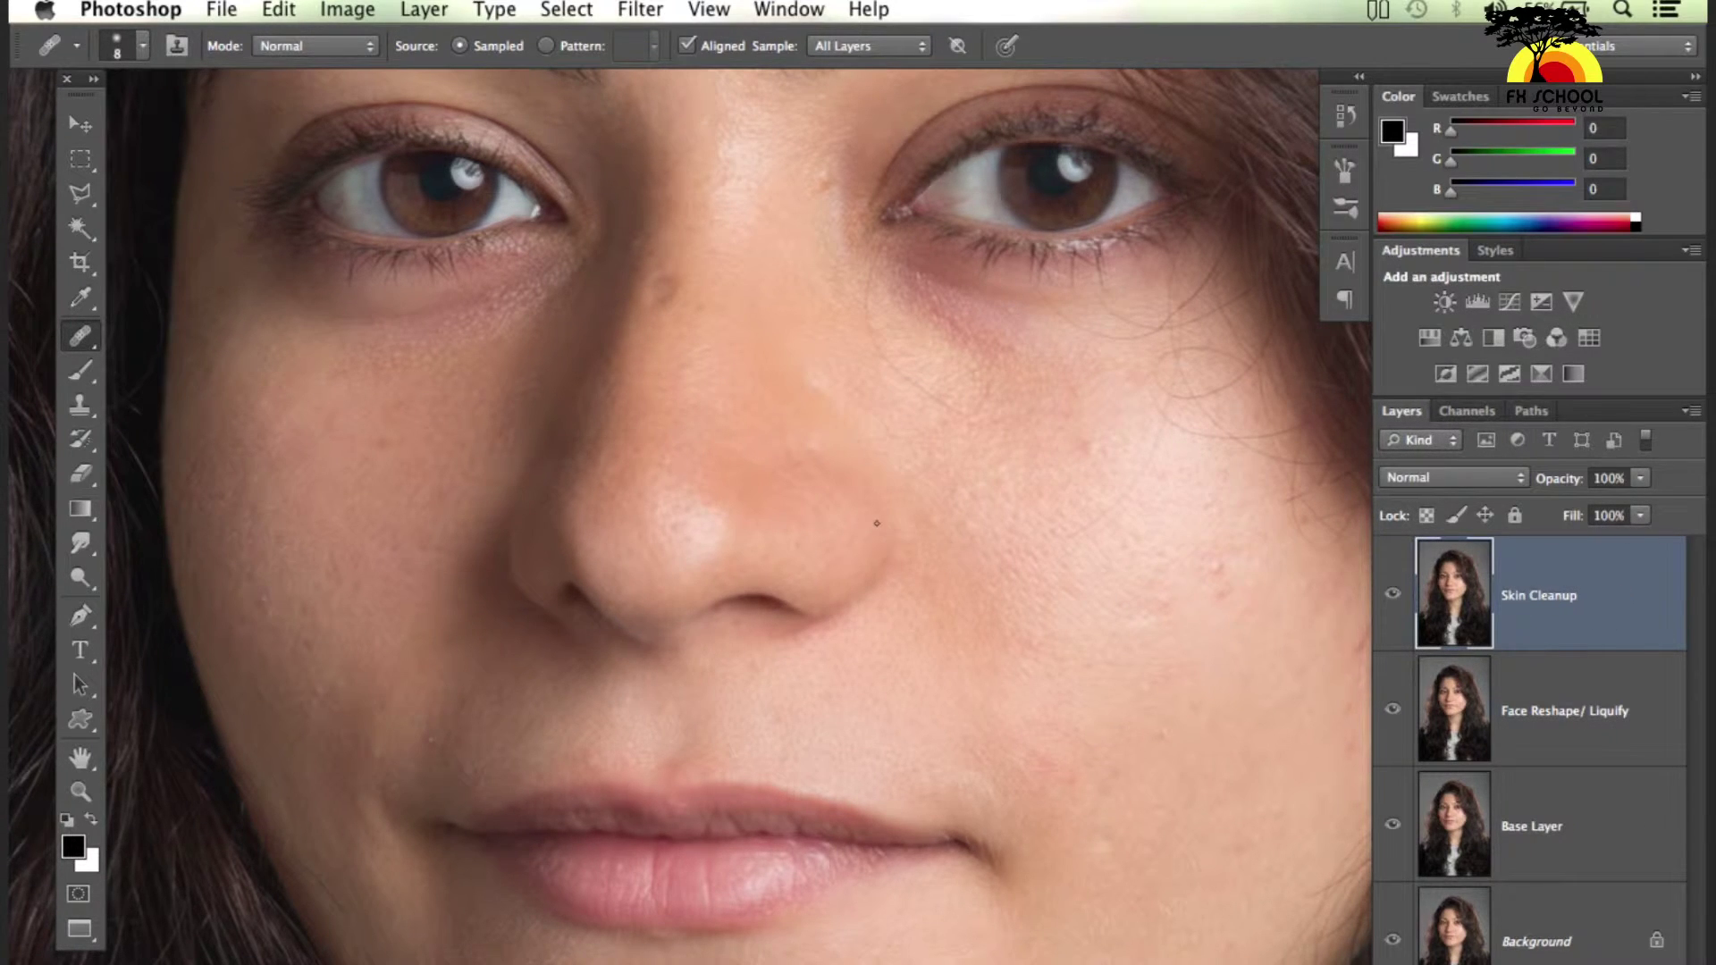
{"action": "left_click_drag", "start_coordinate": [766, 479], "coordinate": [786, 544]}
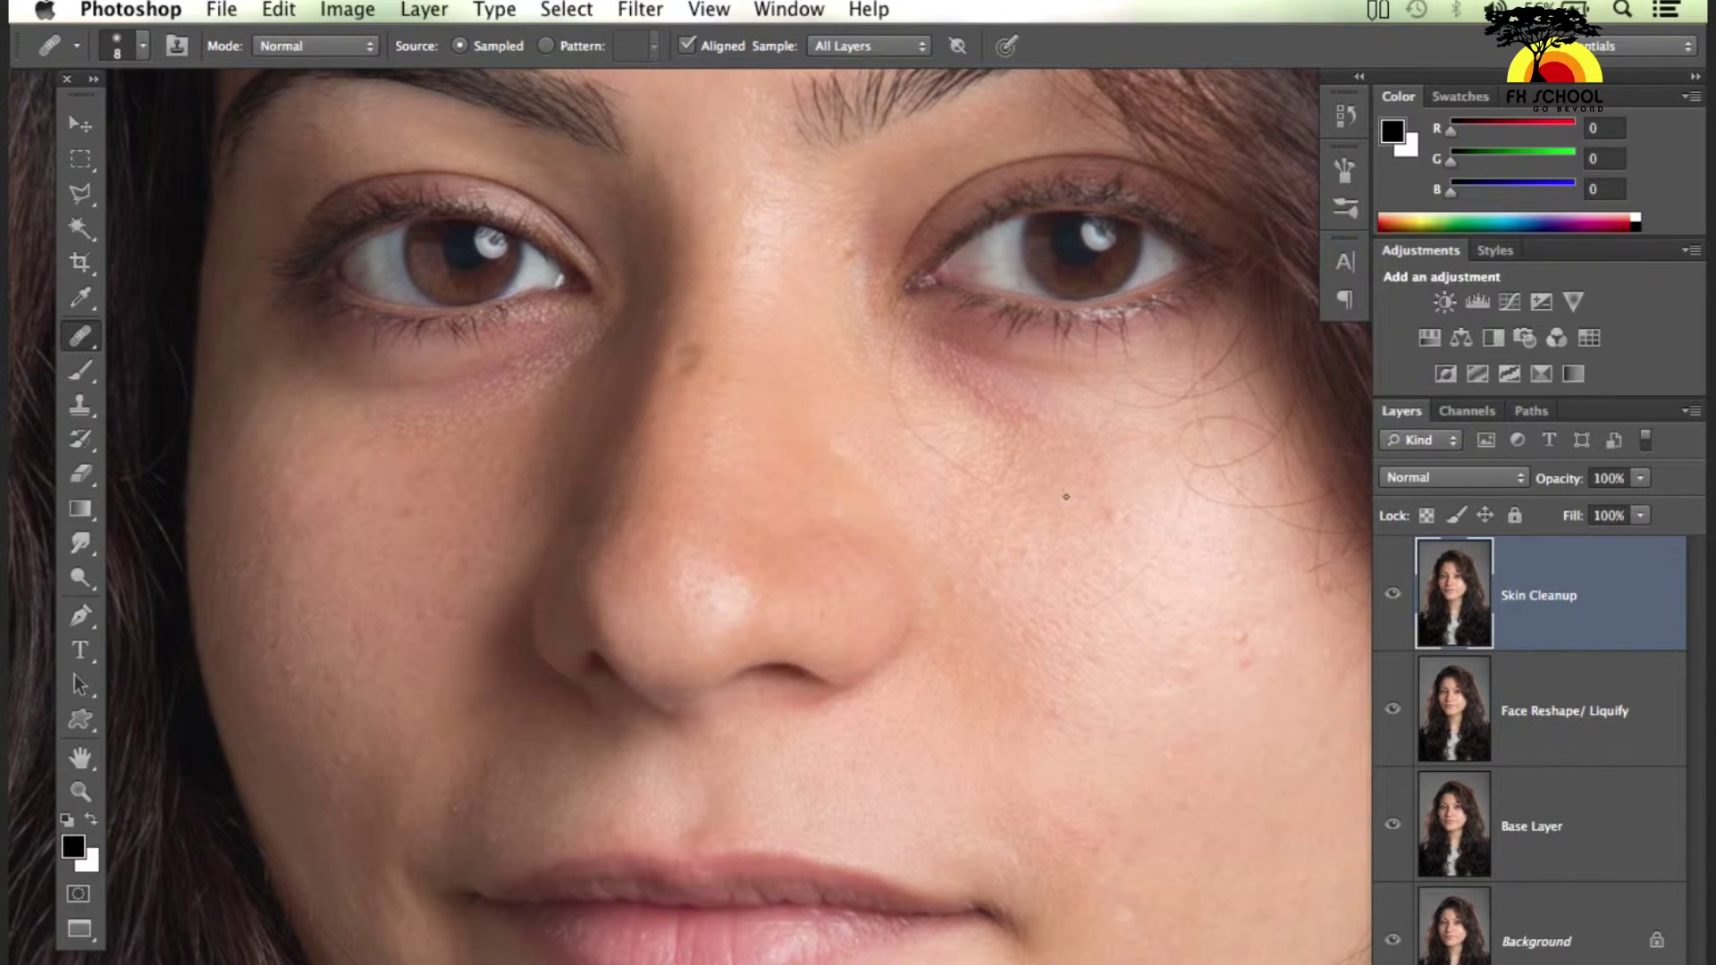
{"action": "key", "text": "ctrl+minus"}
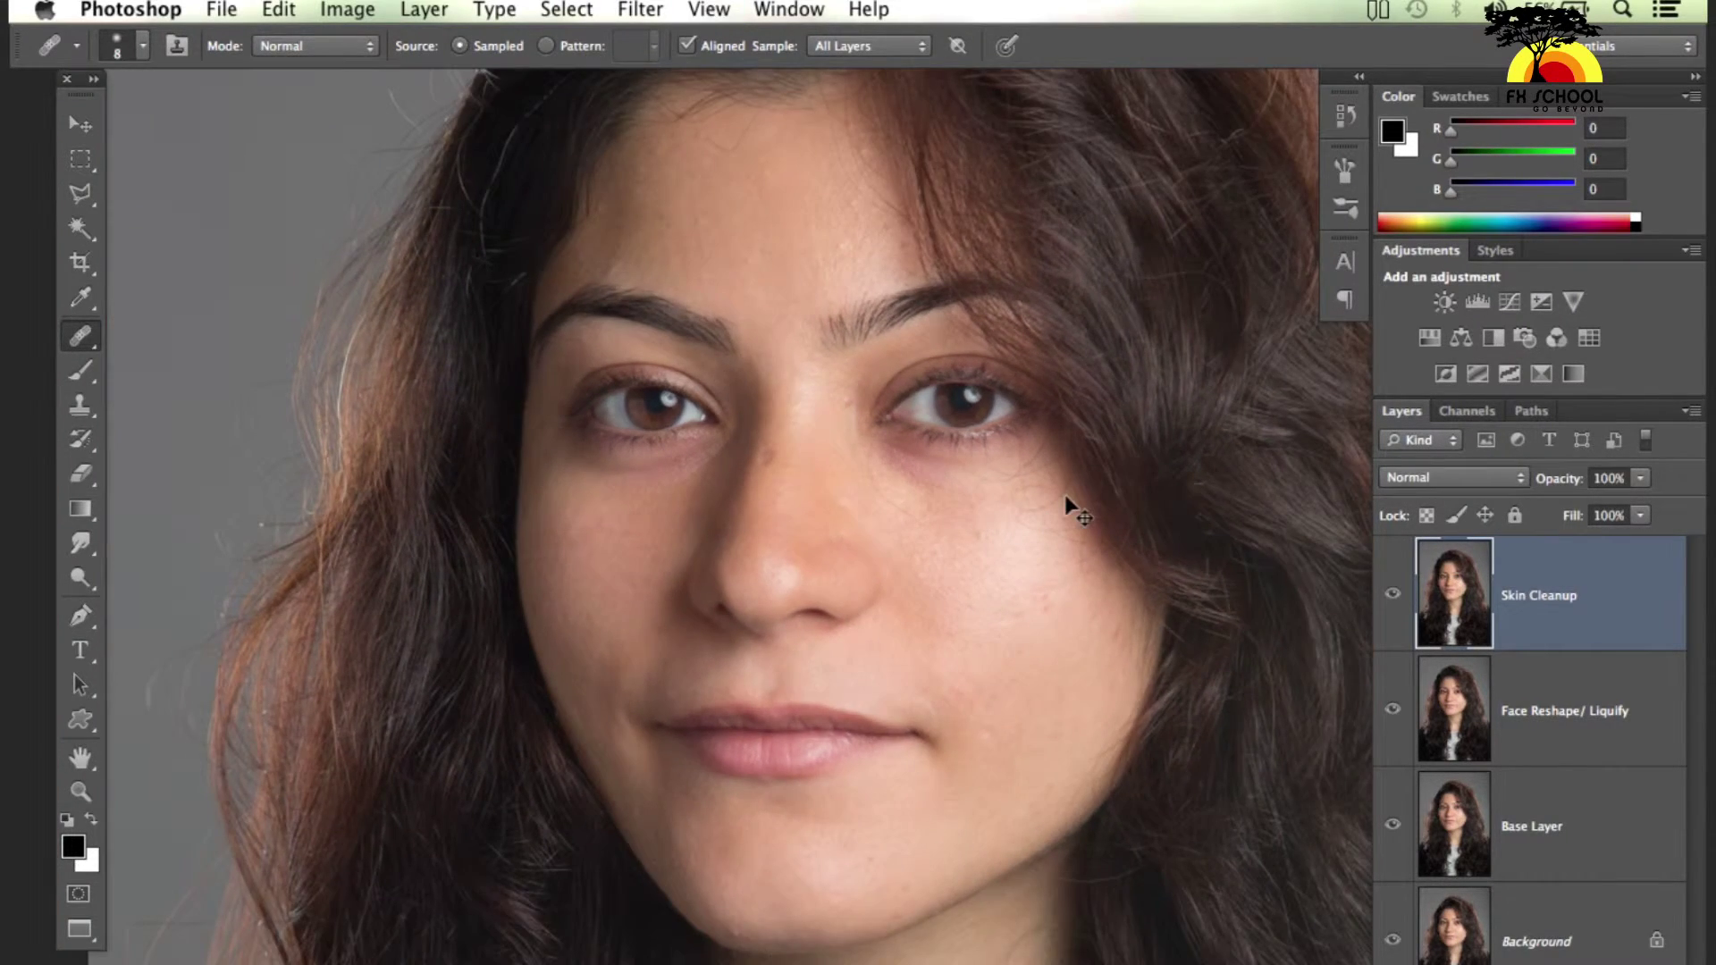
{"action": "key", "text": "ctrl+plus"}
{"action": "key", "text": "ctrl+plus"}
{"action": "key", "text": "ctrl+plus"}
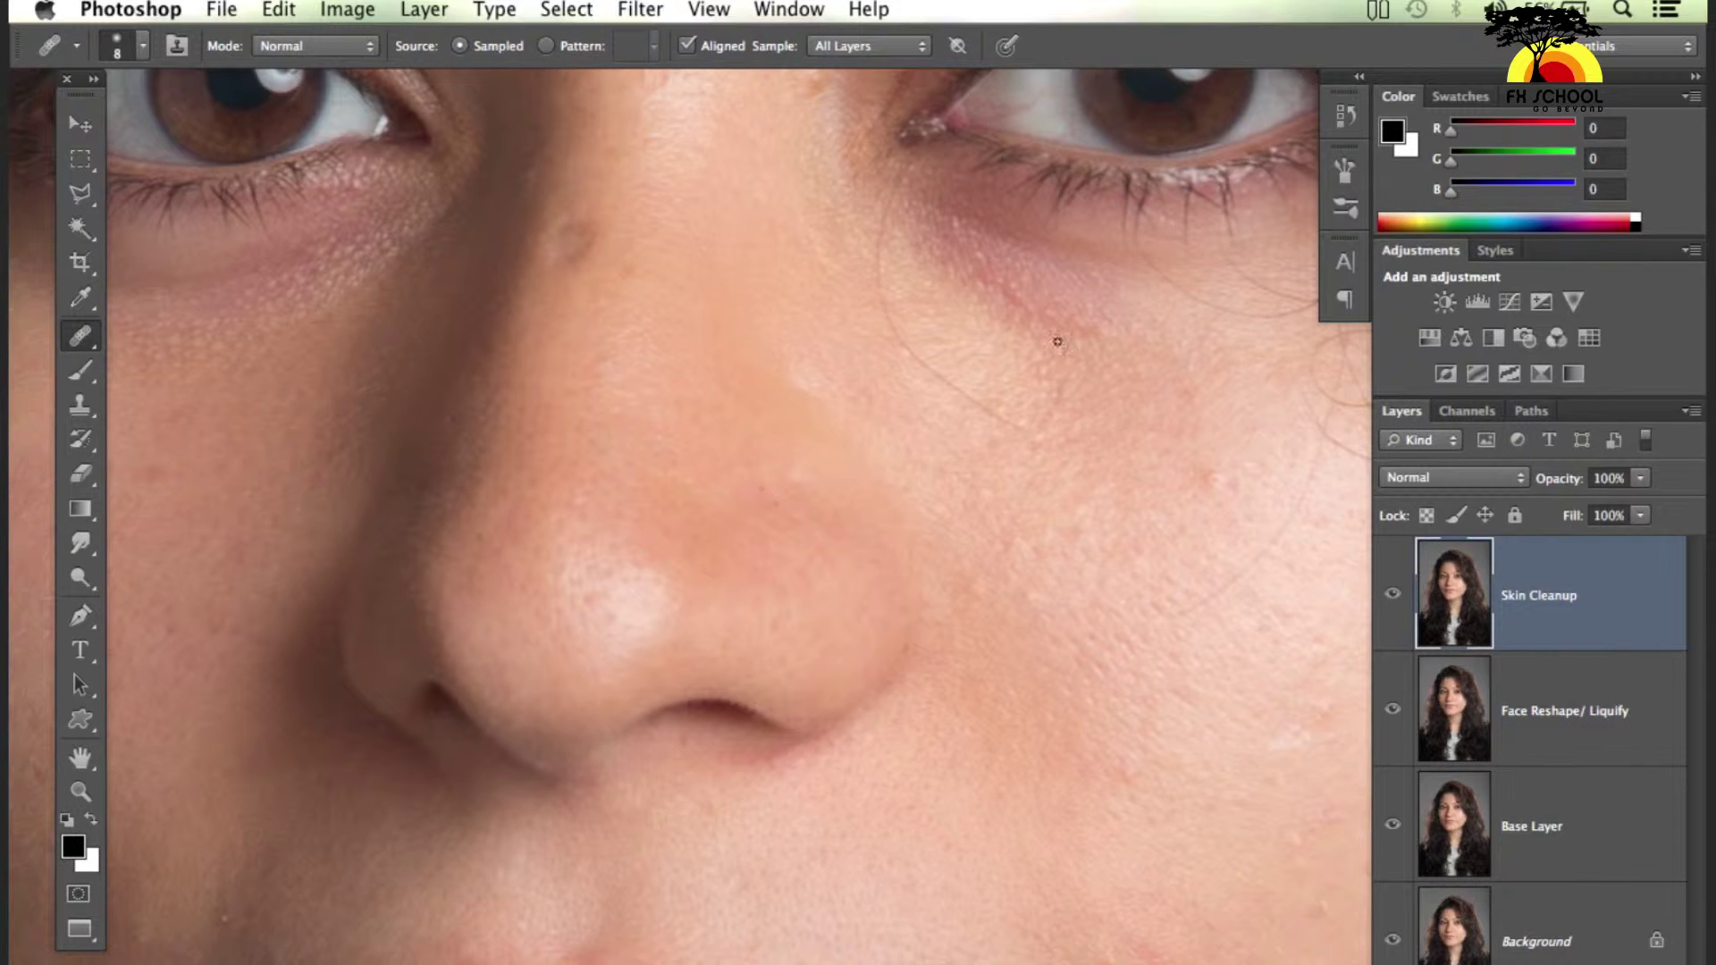
{"action": "left_click_drag", "start_coordinate": [1239, 518], "coordinate": [1045, 498]}
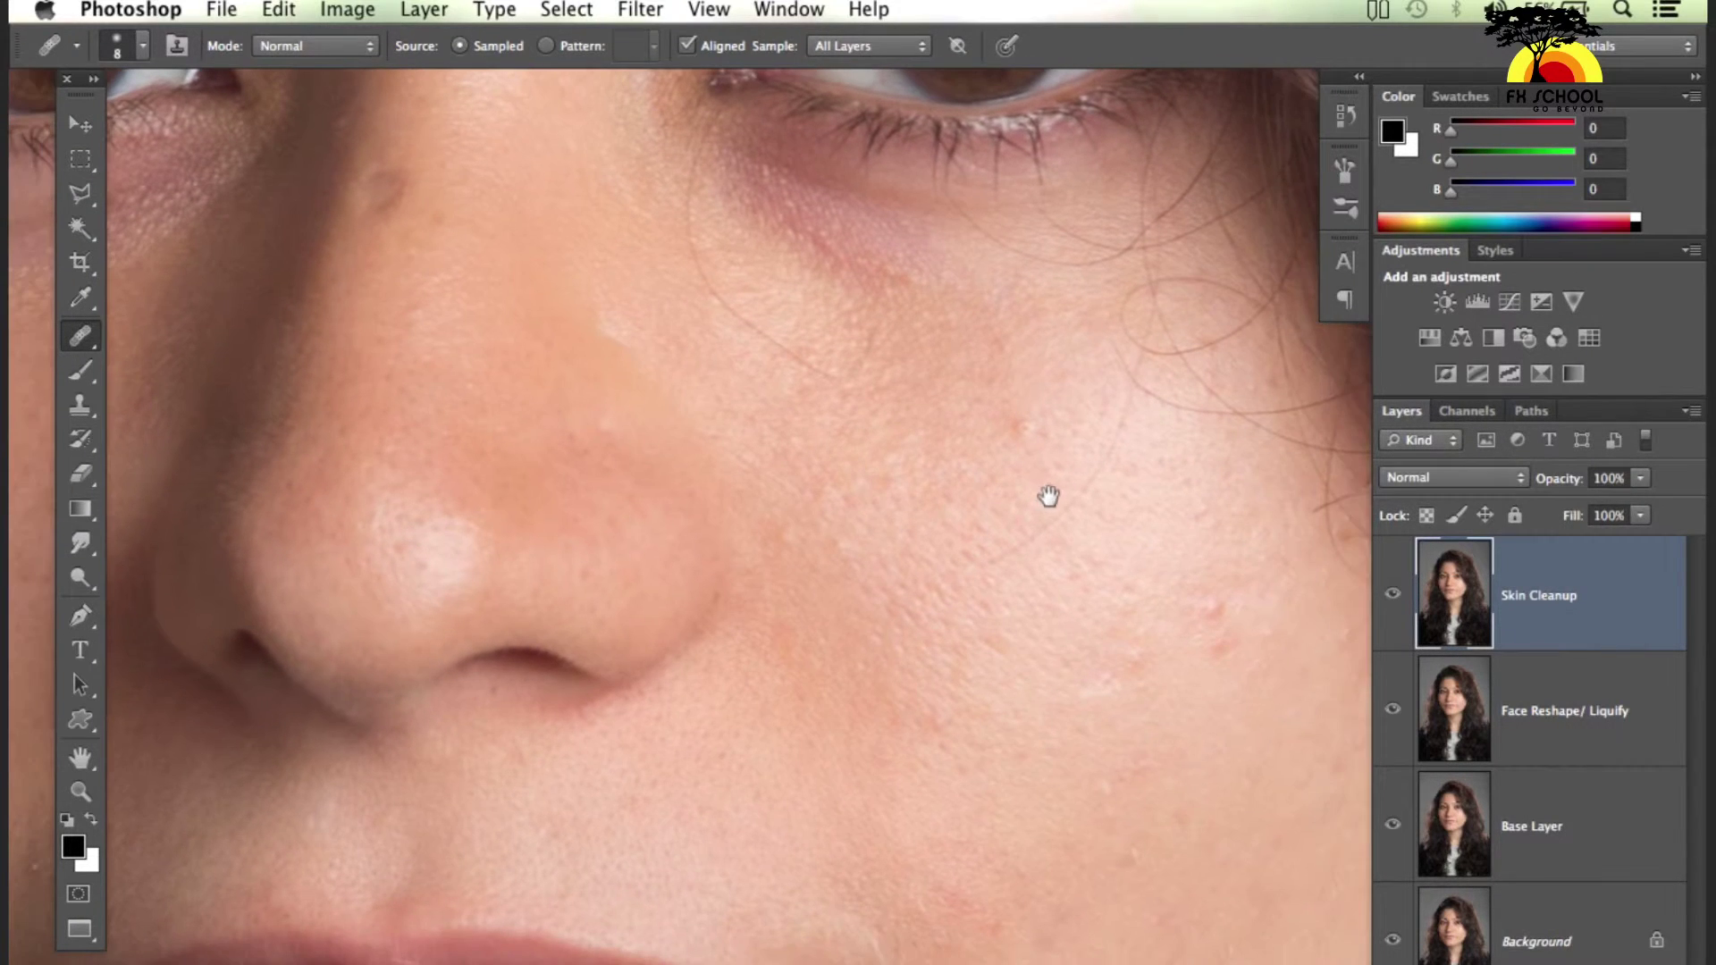
{"action": "left_click_drag", "start_coordinate": [789, 524], "coordinate": [1106, 533]}
{"action": "left_click_drag", "start_coordinate": [626, 572], "coordinate": [844, 576]}
{"action": "left_click_drag", "start_coordinate": [1099, 633], "coordinate": [969, 613]}
{"action": "left_click_drag", "start_coordinate": [1323, 668], "coordinate": [1004, 640]}
{"action": "left_click_drag", "start_coordinate": [1224, 650], "coordinate": [1168, 669]}
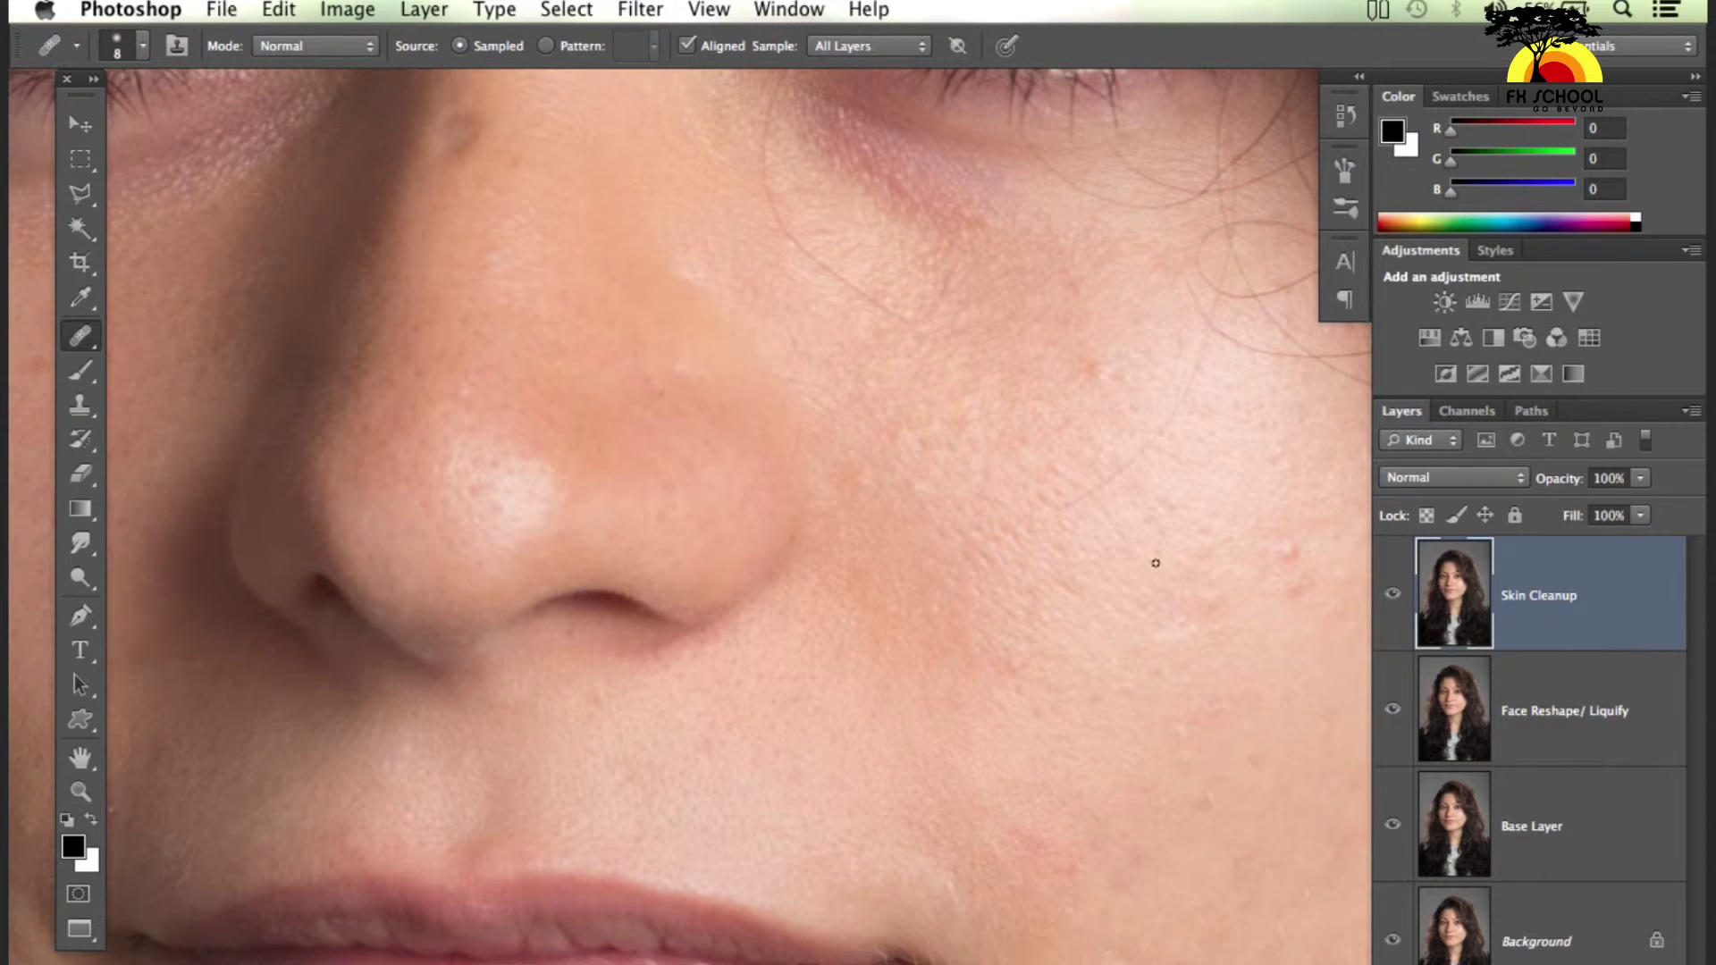
{"action": "left_click_drag", "start_coordinate": [1149, 563], "coordinate": [1049, 617]}
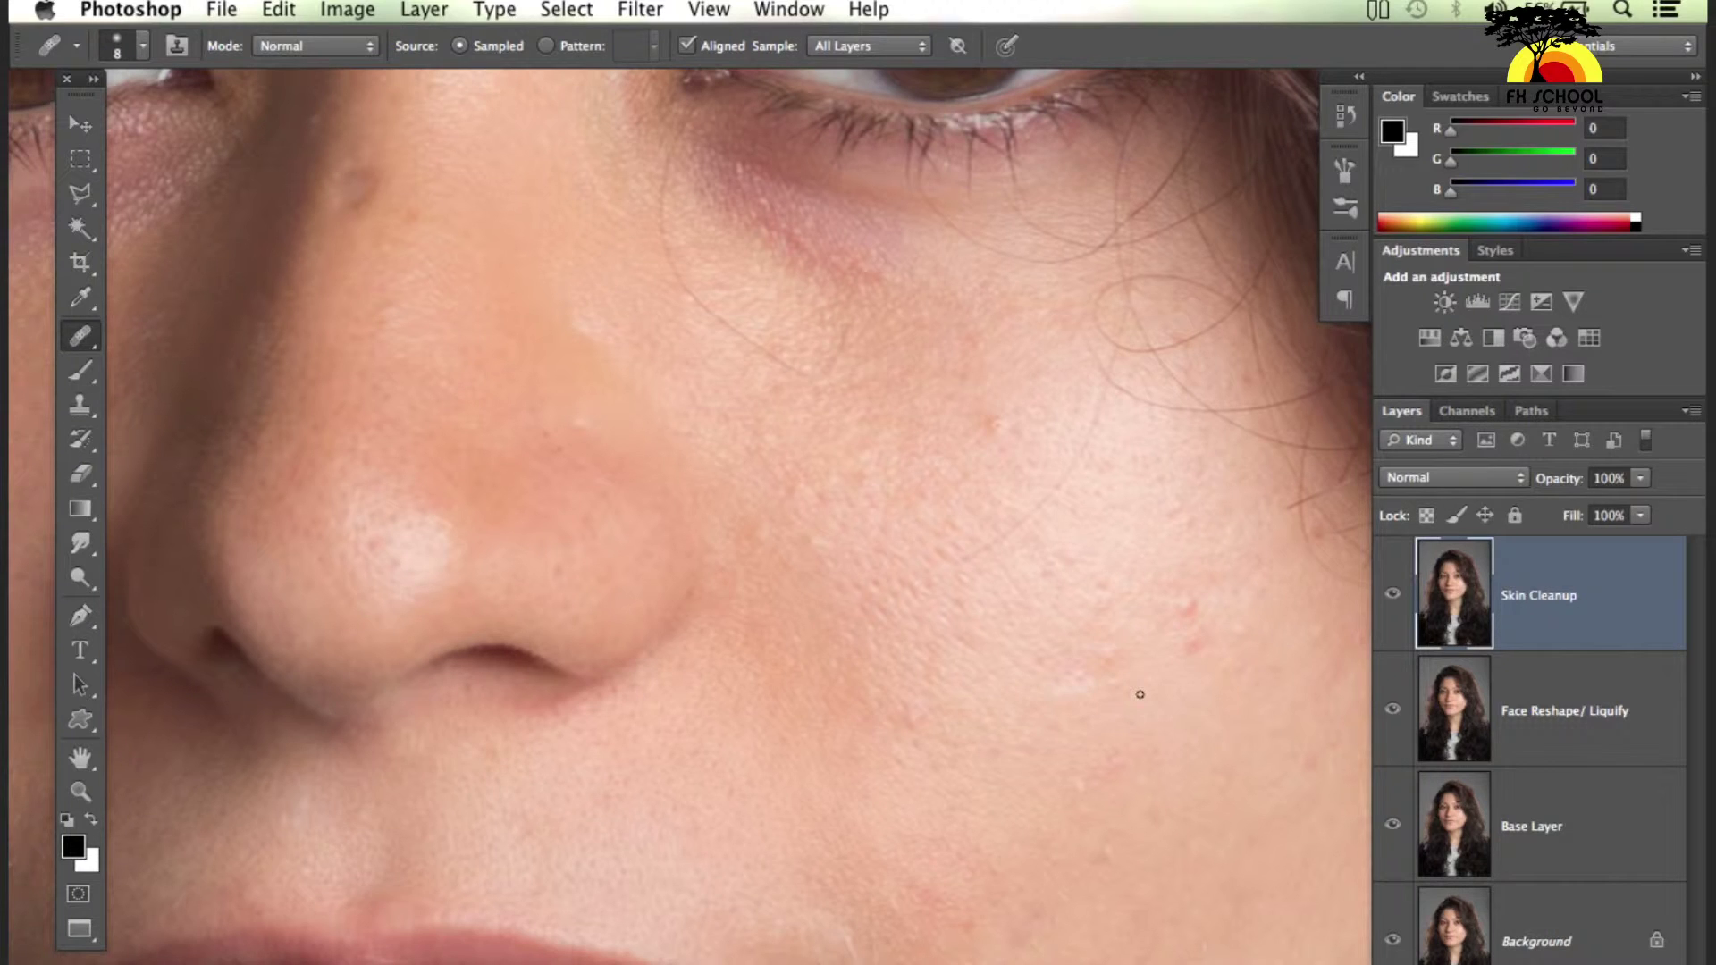
{"action": "scroll", "coordinate": [531, 424], "scroll_direction": "up", "scroll_amount": 3}
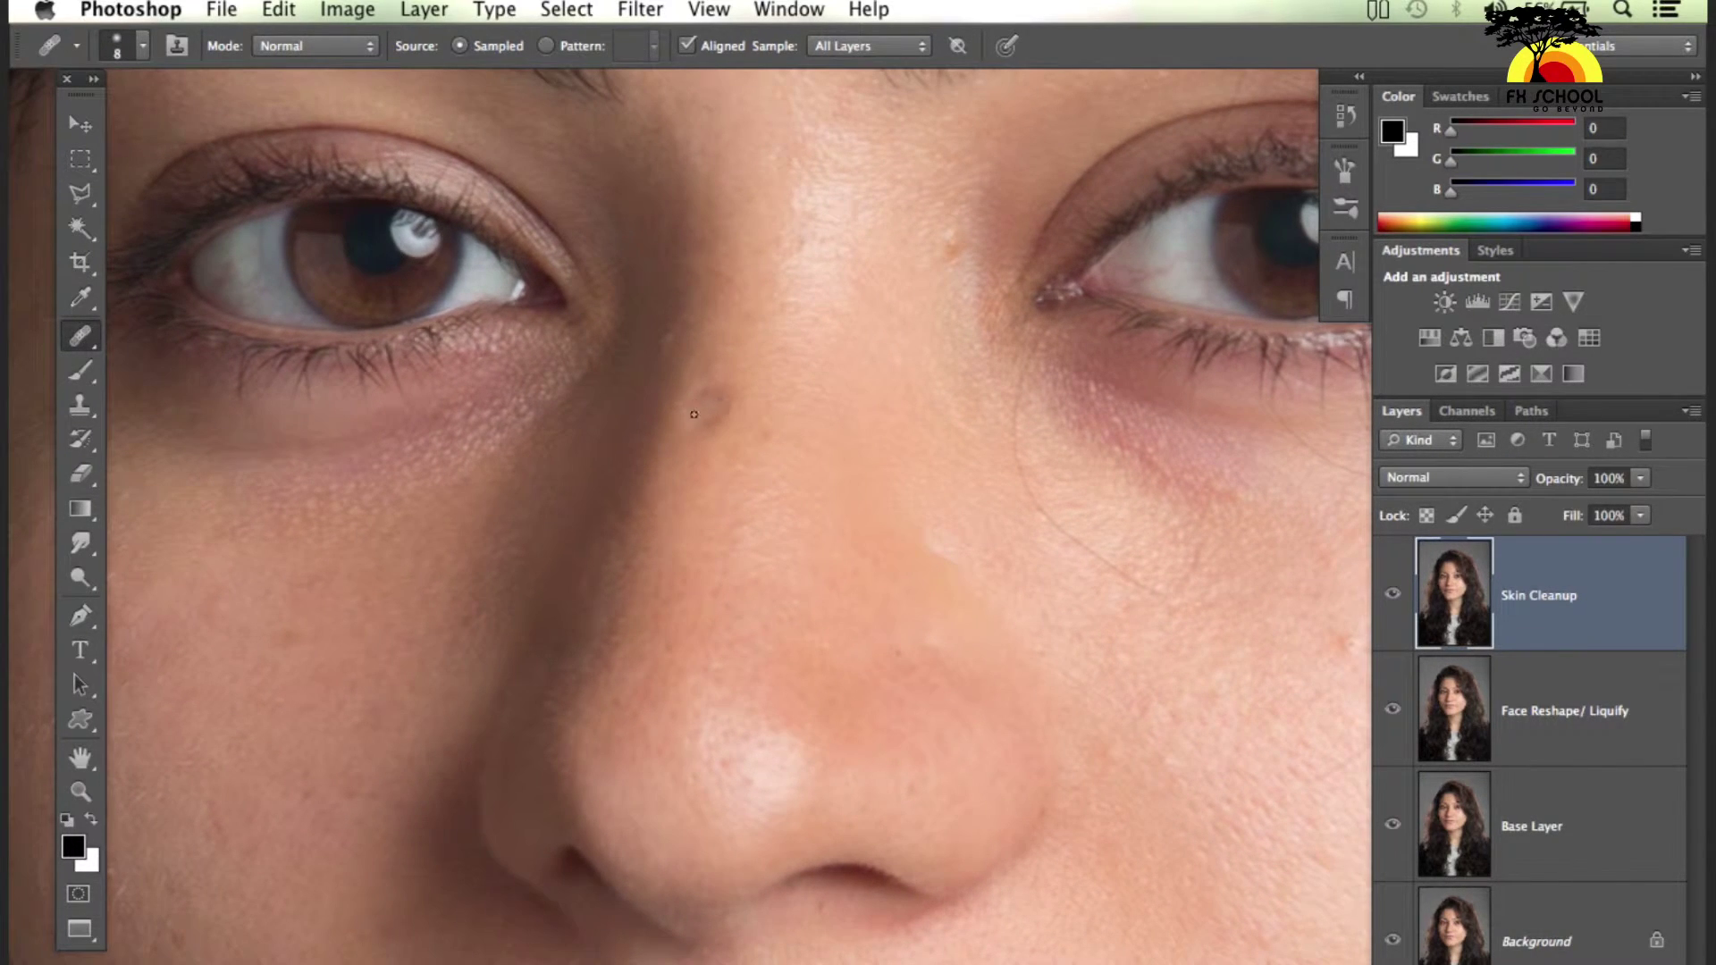
Set up the Clone Stamp at 100% opacity with a soft round 50 px brush
{"action": "left_click", "coordinate": [78, 407]}
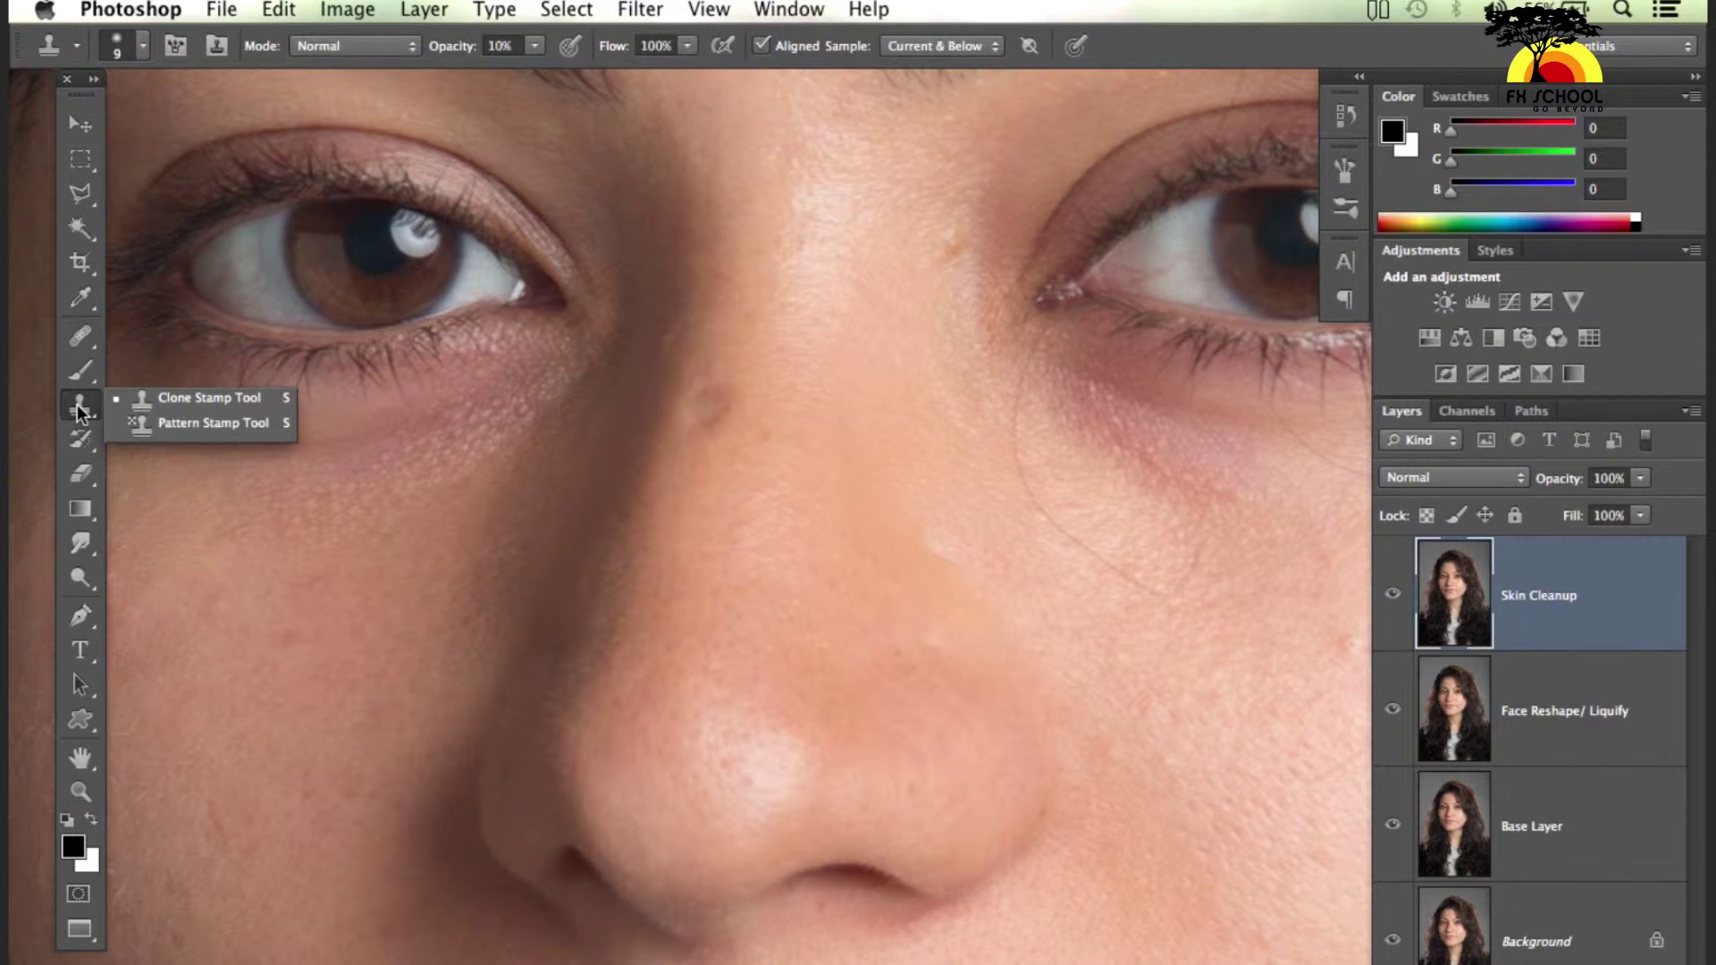
{"action": "left_click", "coordinate": [159, 404]}
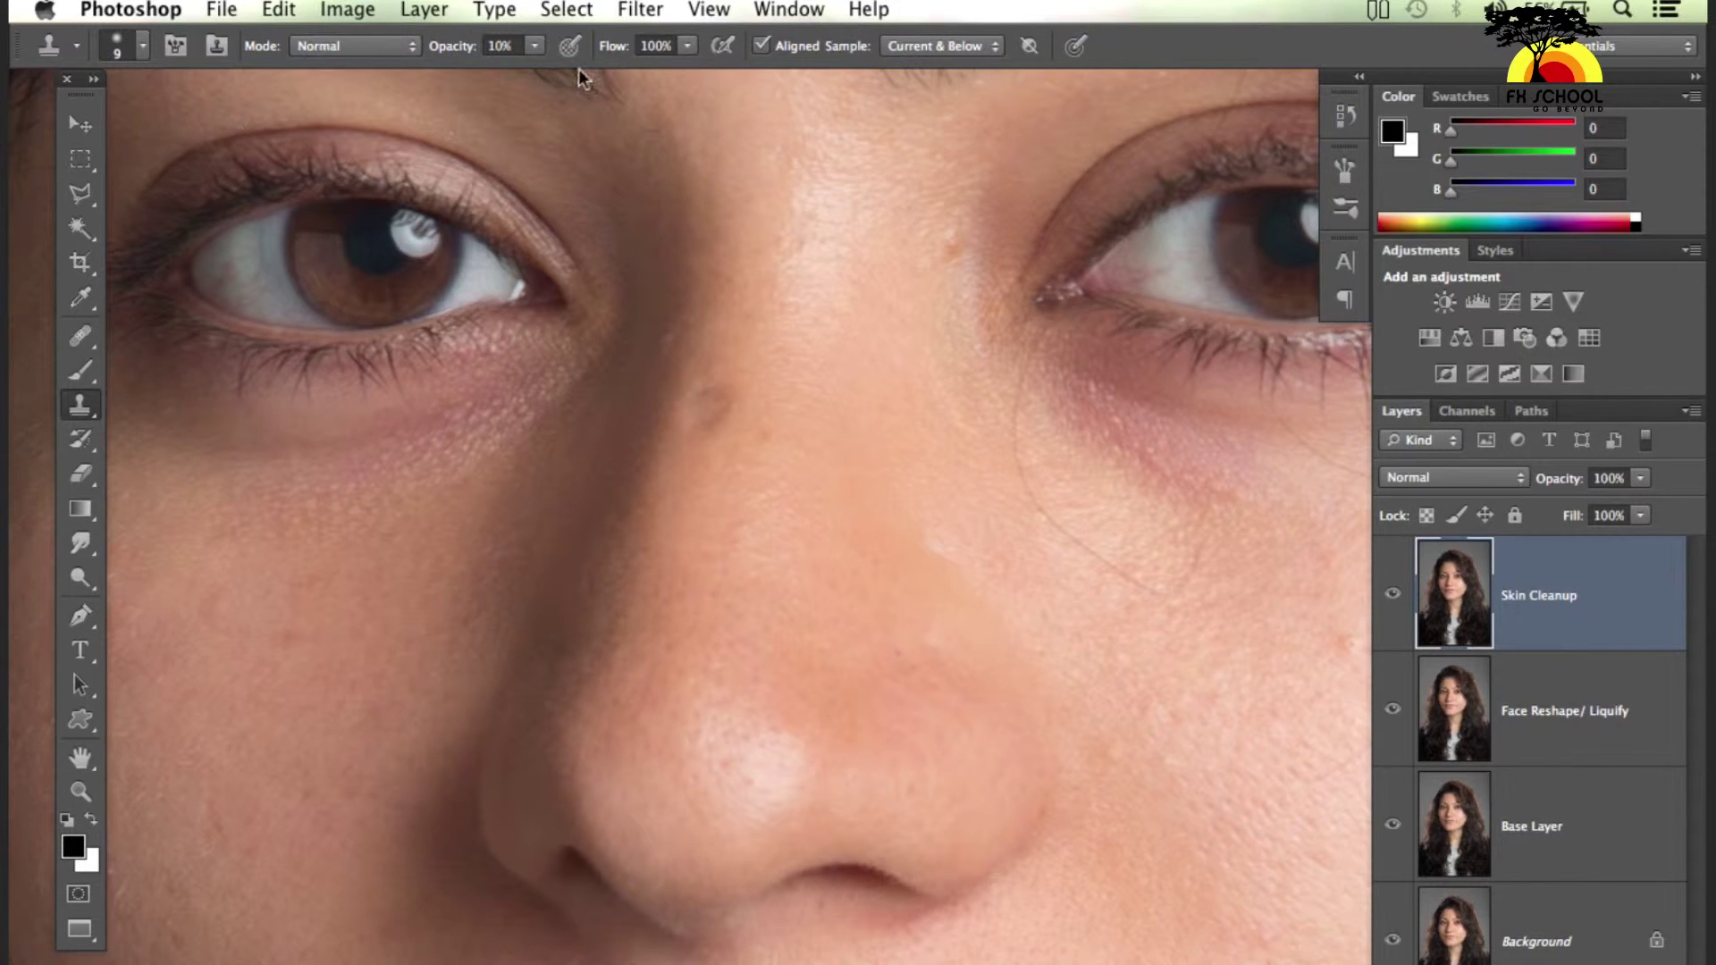
{"action": "left_click", "coordinate": [532, 46]}
{"action": "left_click_drag", "start_coordinate": [655, 72], "coordinate": [543, 72]}
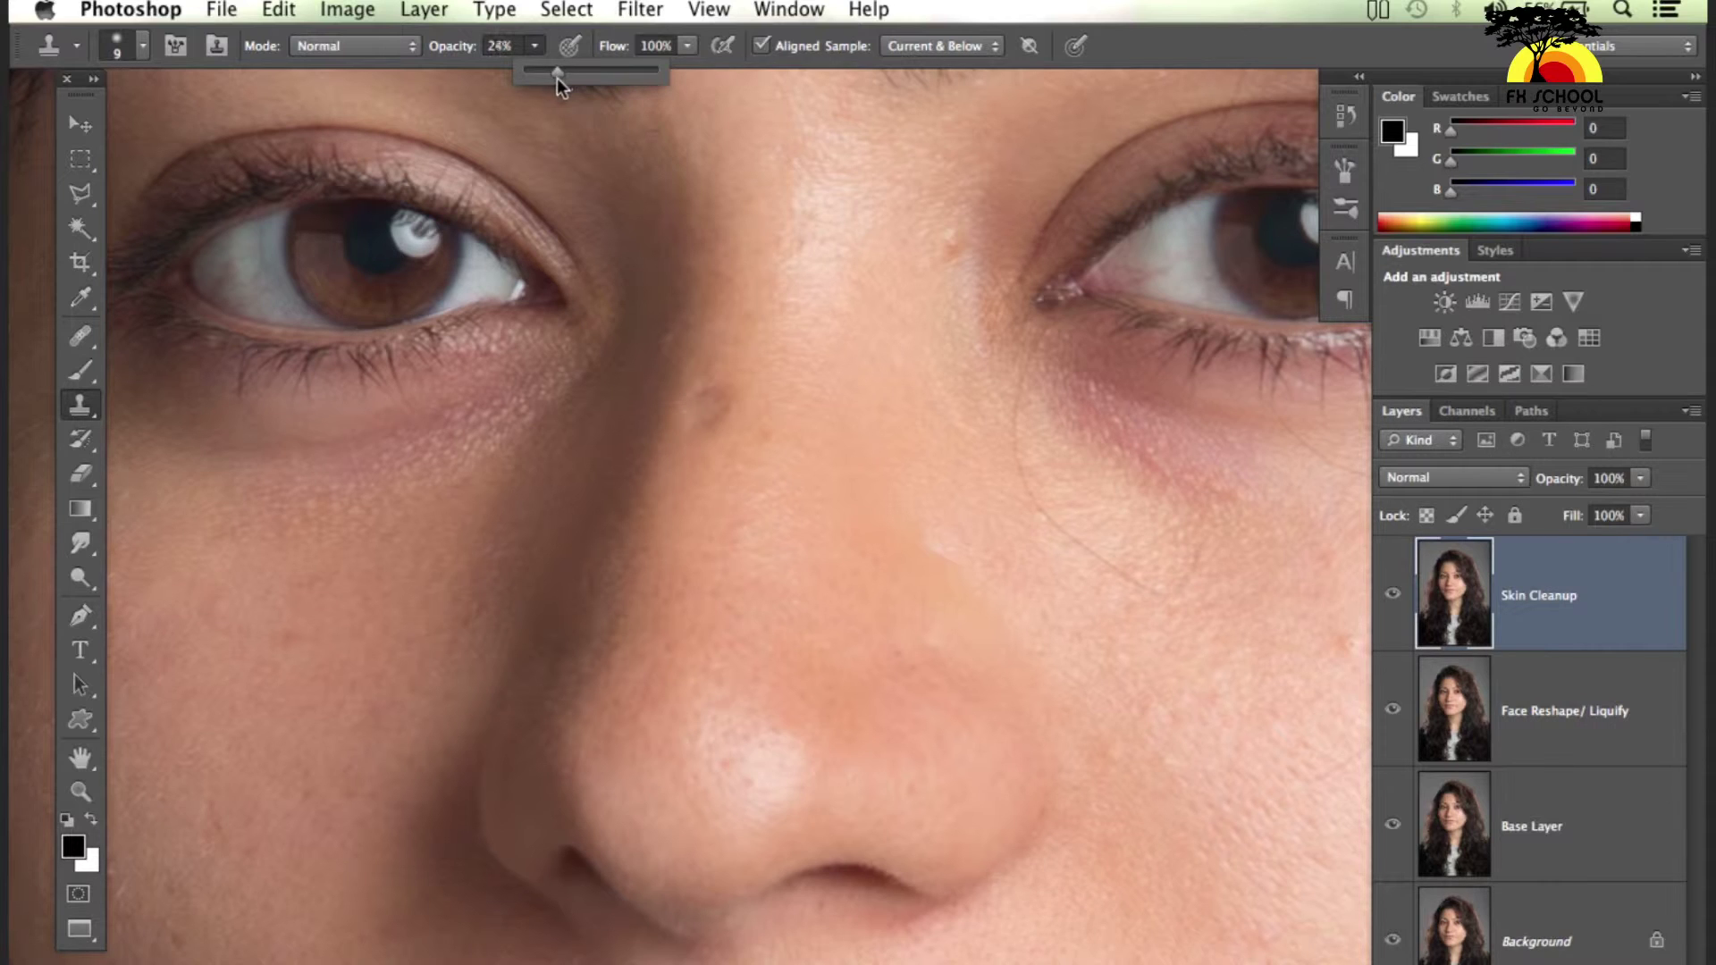
{"action": "left_click_drag", "start_coordinate": [553, 79], "coordinate": [674, 84]}
{"action": "left_click", "coordinate": [1141, 54]}
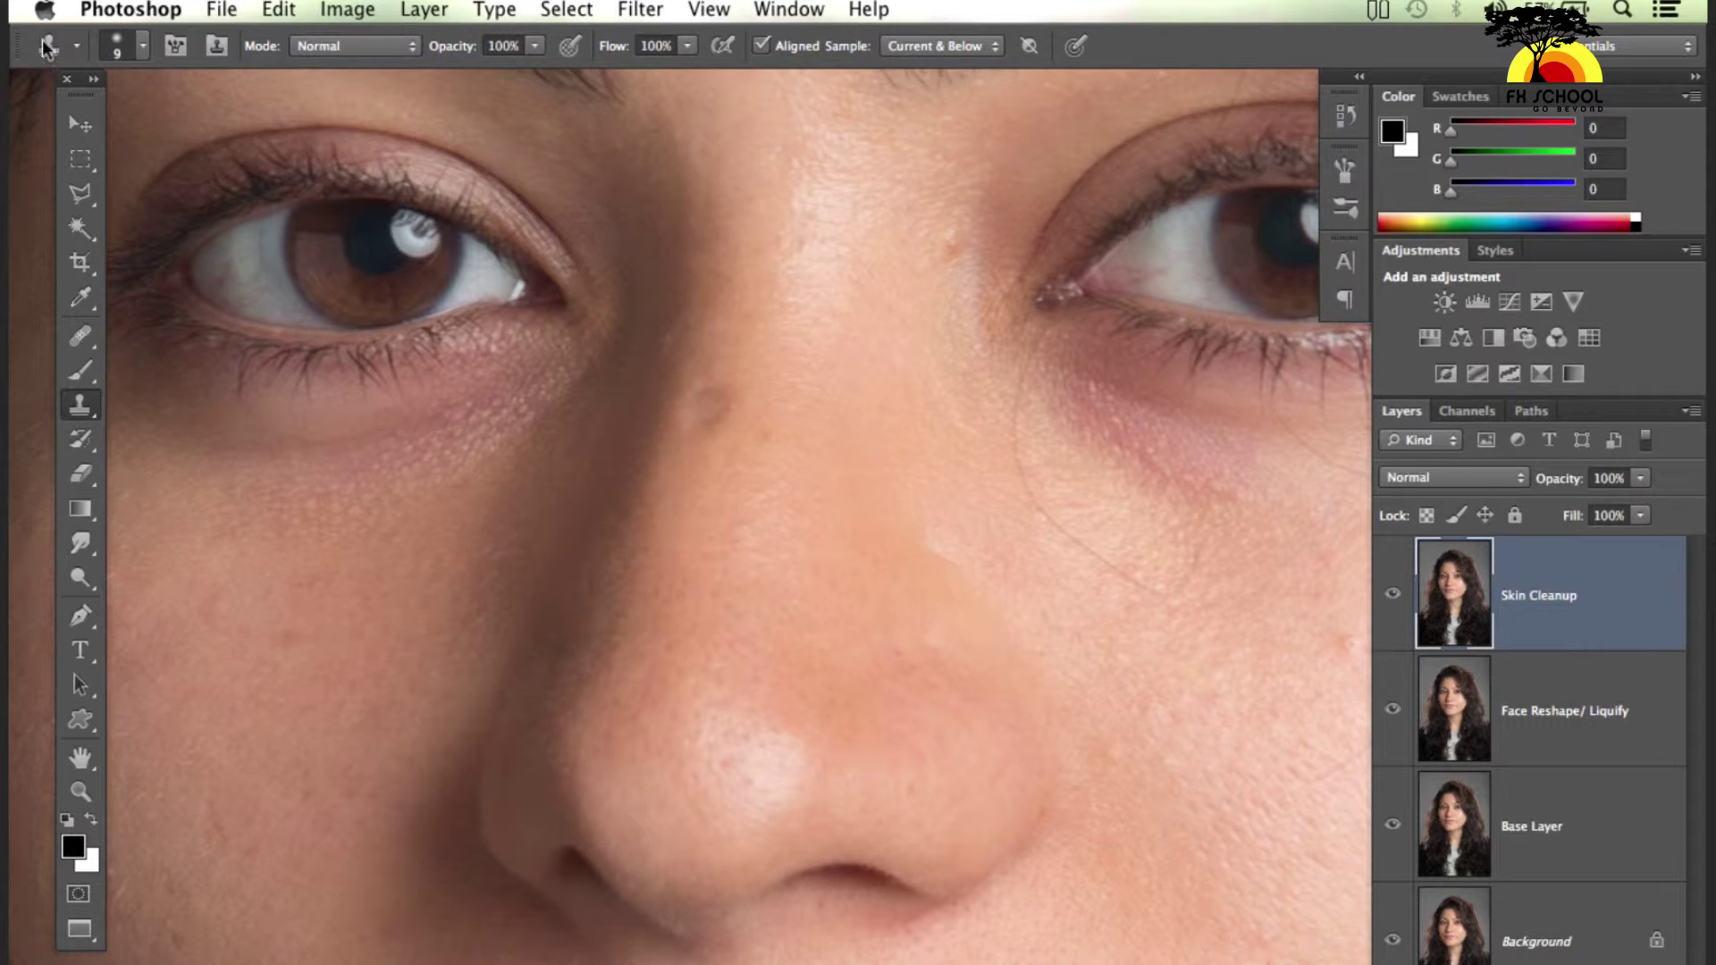
{"action": "left_click", "coordinate": [142, 46]}
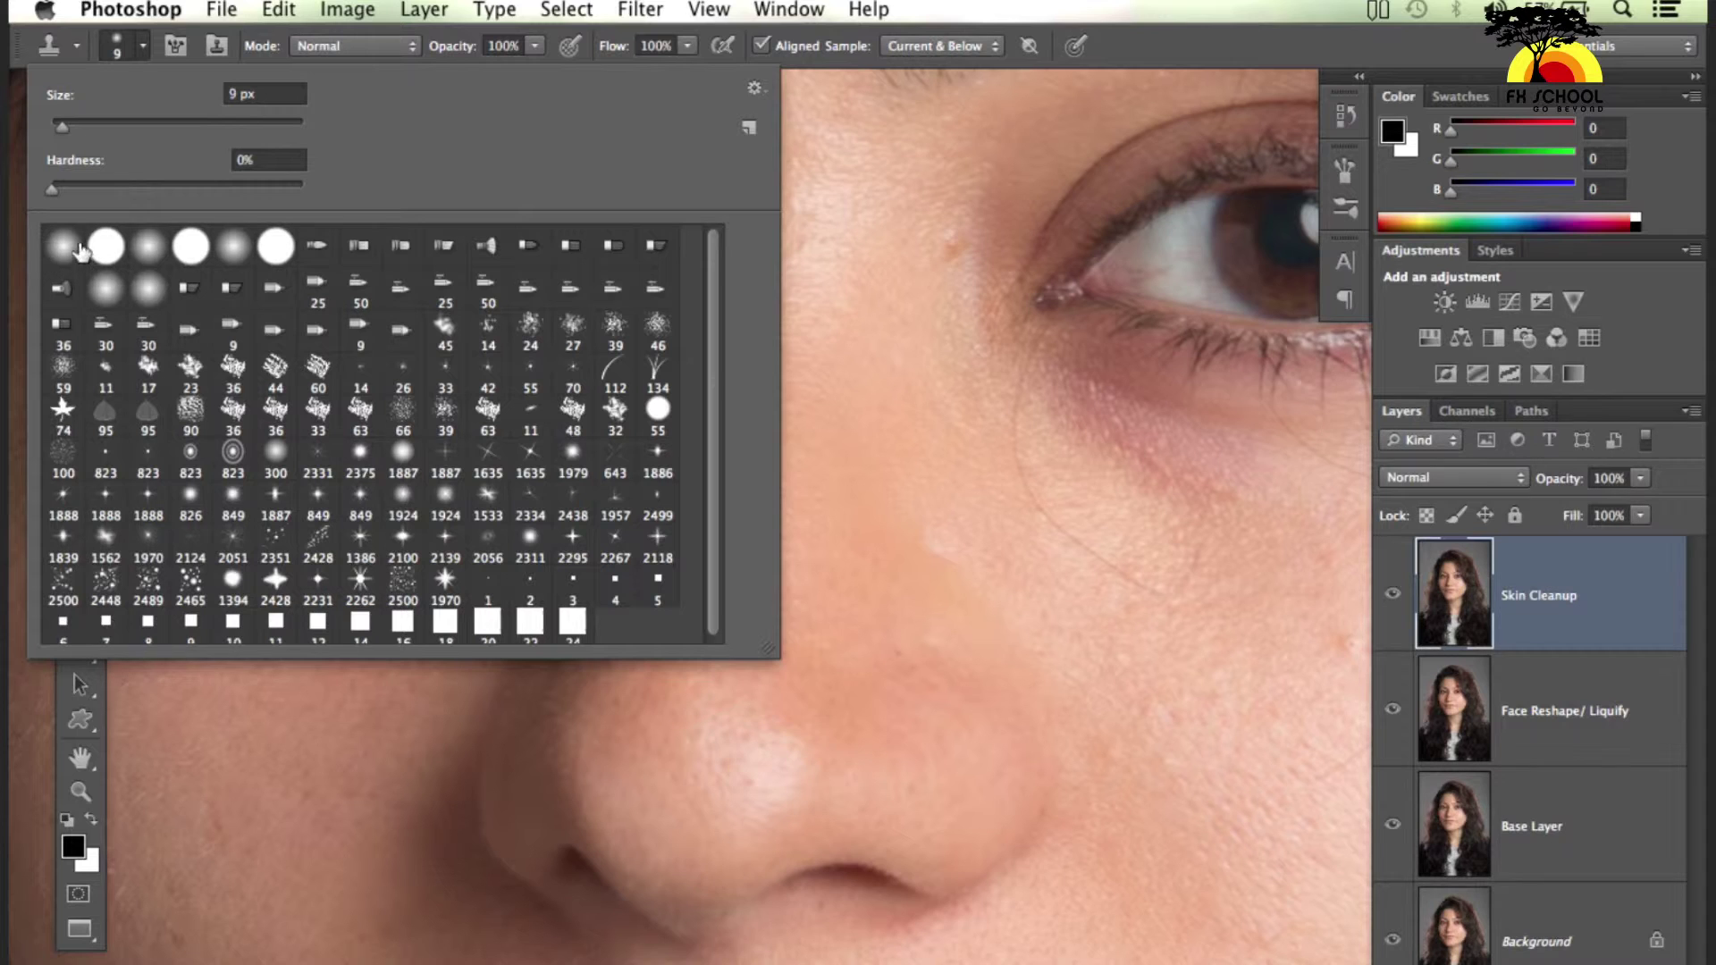
{"action": "left_click", "coordinate": [75, 251]}
{"action": "left_click", "coordinate": [1153, 49]}
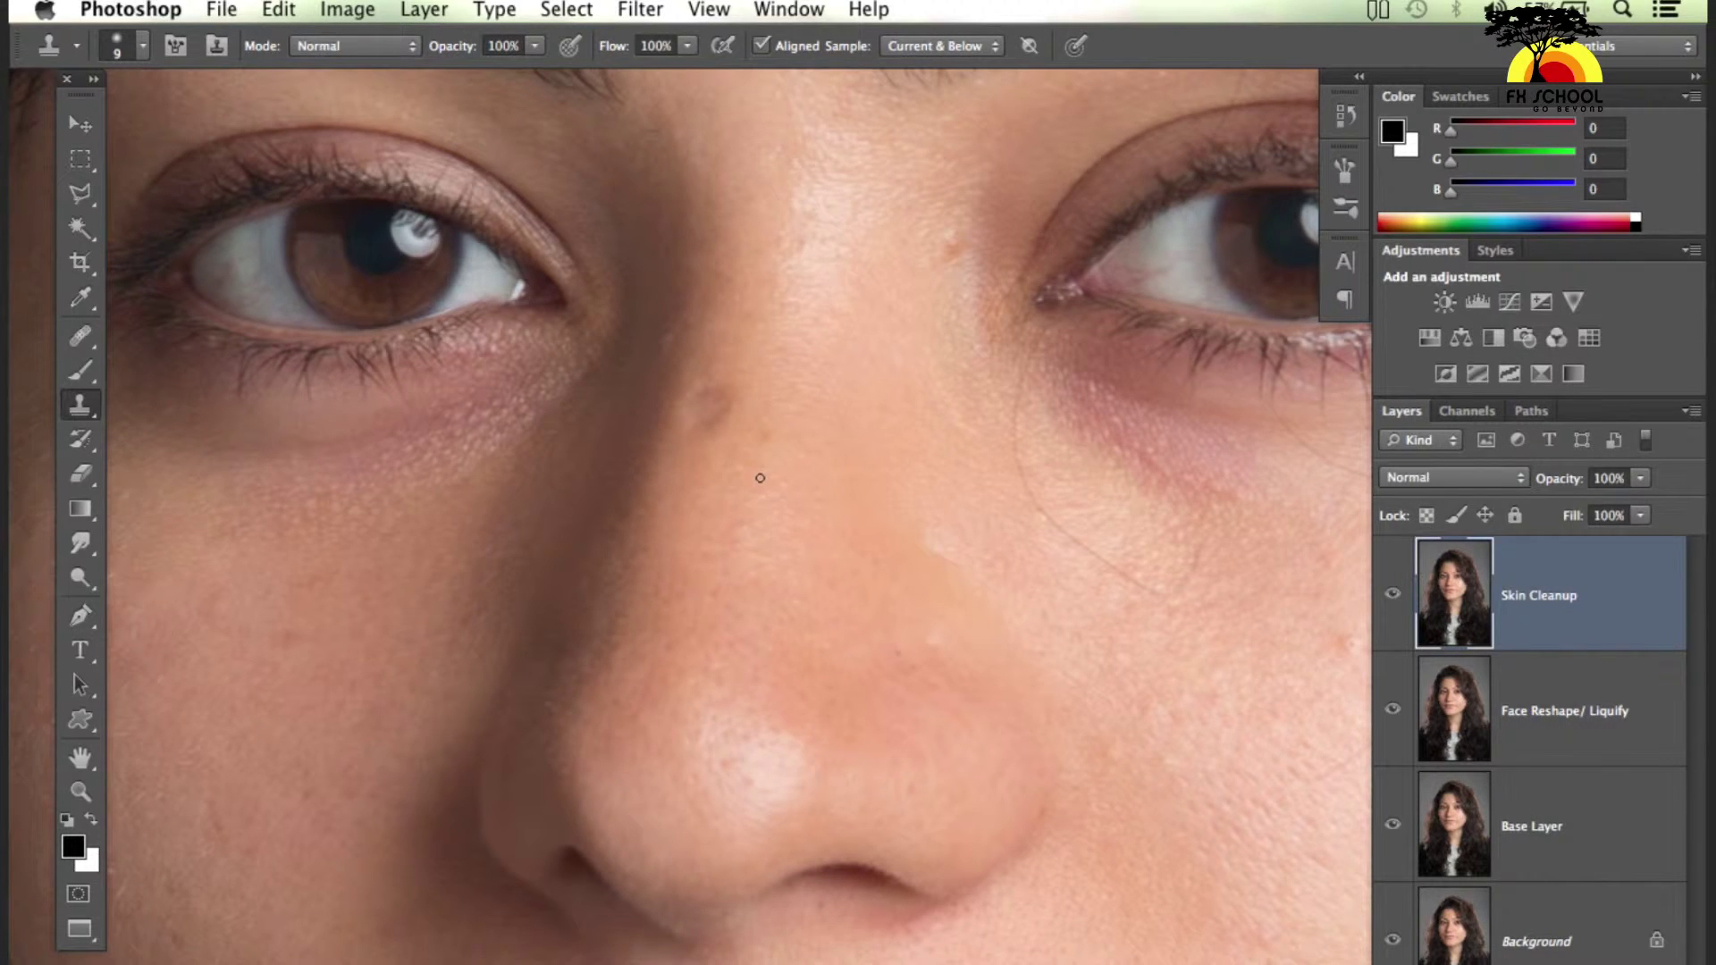
{"action": "key", "text": "bracketright"}
{"action": "key", "text": "bracketright"}
{"action": "key", "text": "bracketright"}
{"action": "key", "text": "bracketright"}
{"action": "key", "text": "bracketright"}
Sample clean skin and clone it over the dark nose-bridge blemish, then switch to the Move tool
{"action": "left_click", "coordinate": [746, 473], "text": "alt"}
{"action": "left_click", "coordinate": [702, 409]}
{"action": "key", "text": "alt"}
{"action": "left_click", "coordinate": [755, 474], "text": "alt"}
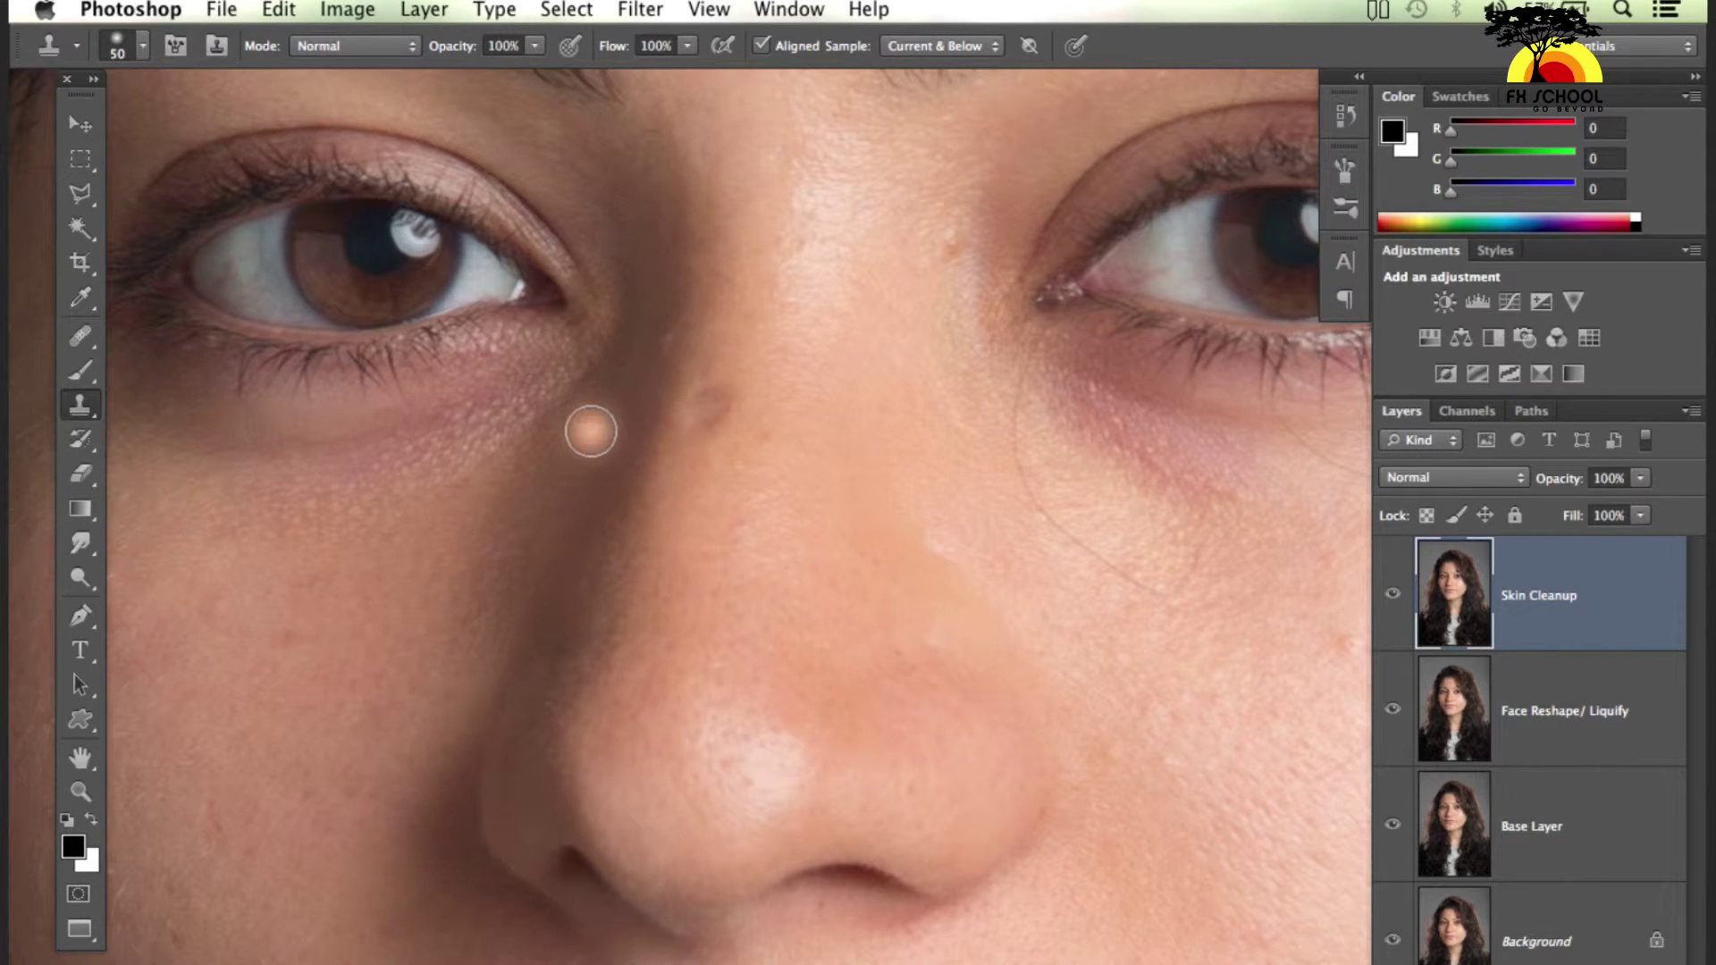
{"action": "left_click", "coordinate": [711, 411]}
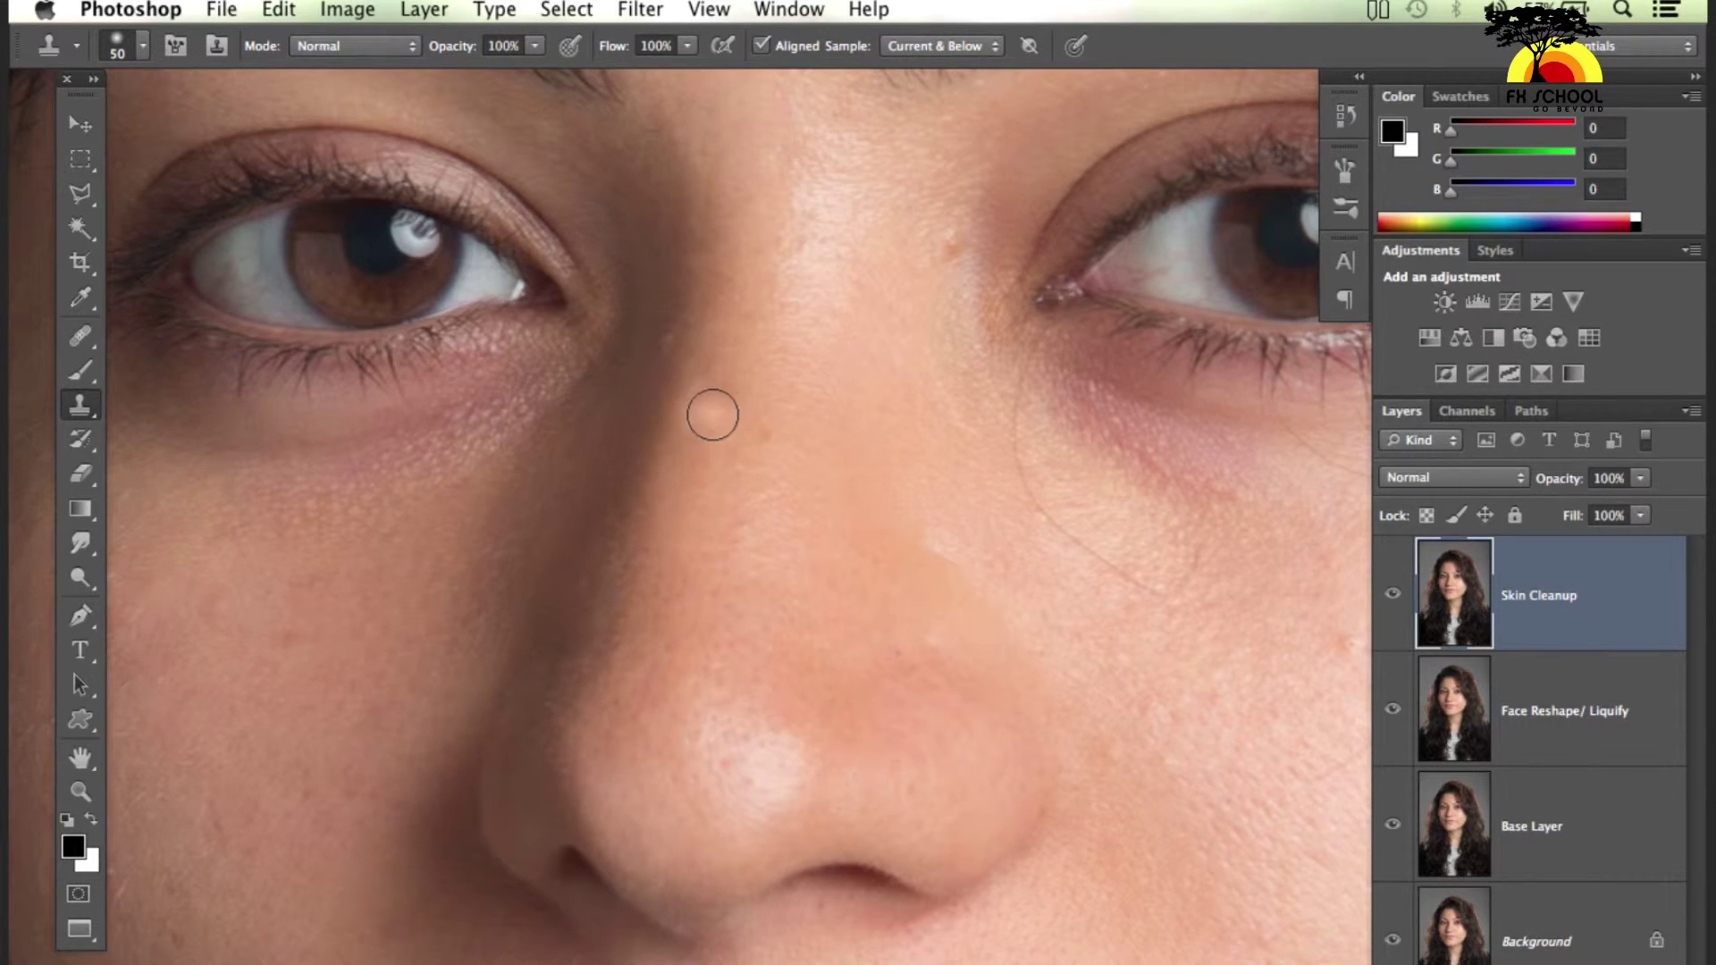
{"action": "left_click", "coordinate": [713, 393]}
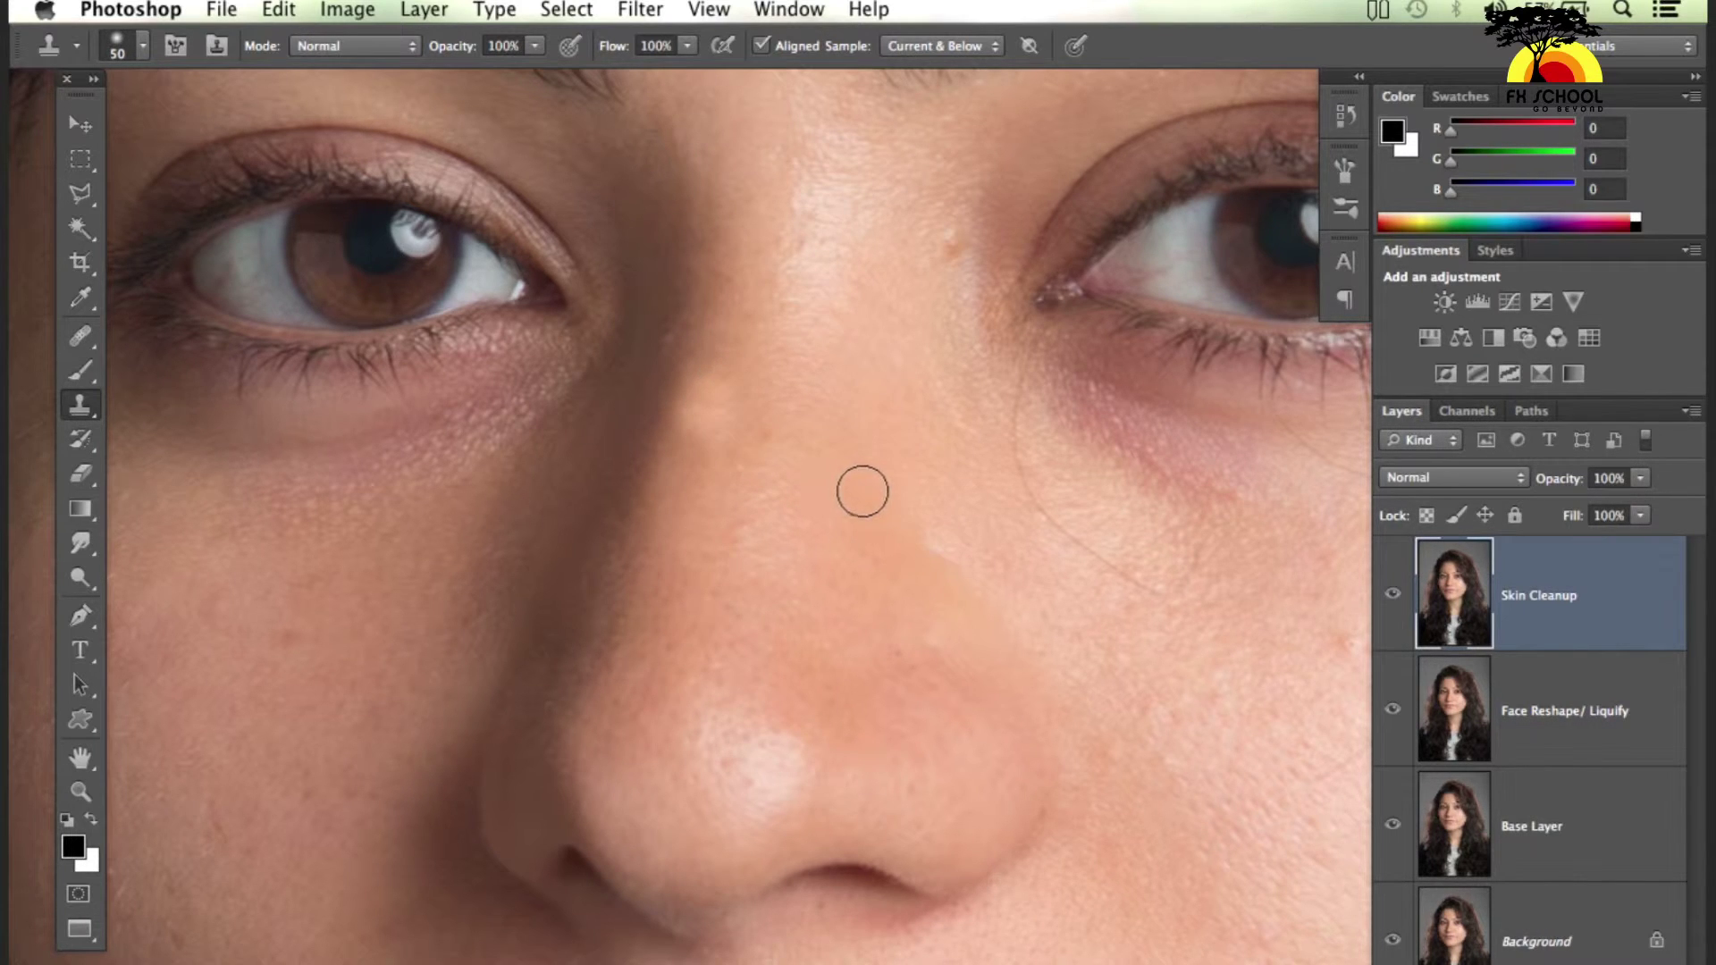
{"action": "key", "text": "v"}
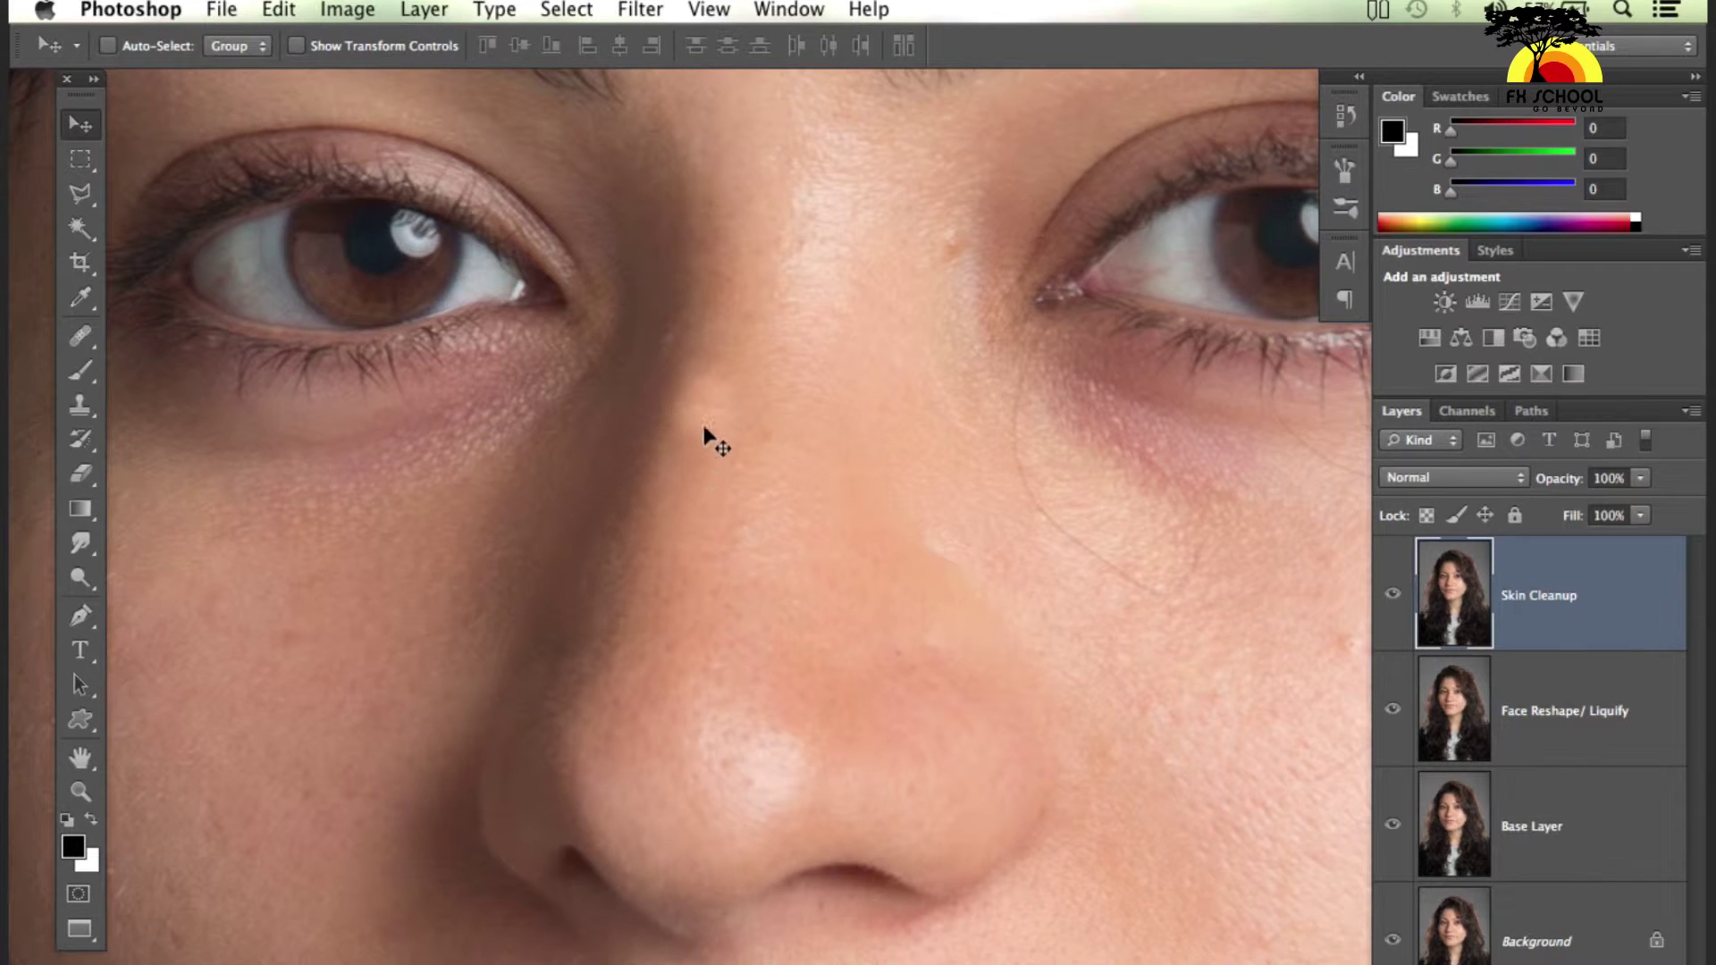
Zoom out and undo the last clone stroke on the nose bridge
{"action": "key", "text": "ctrl+minus"}
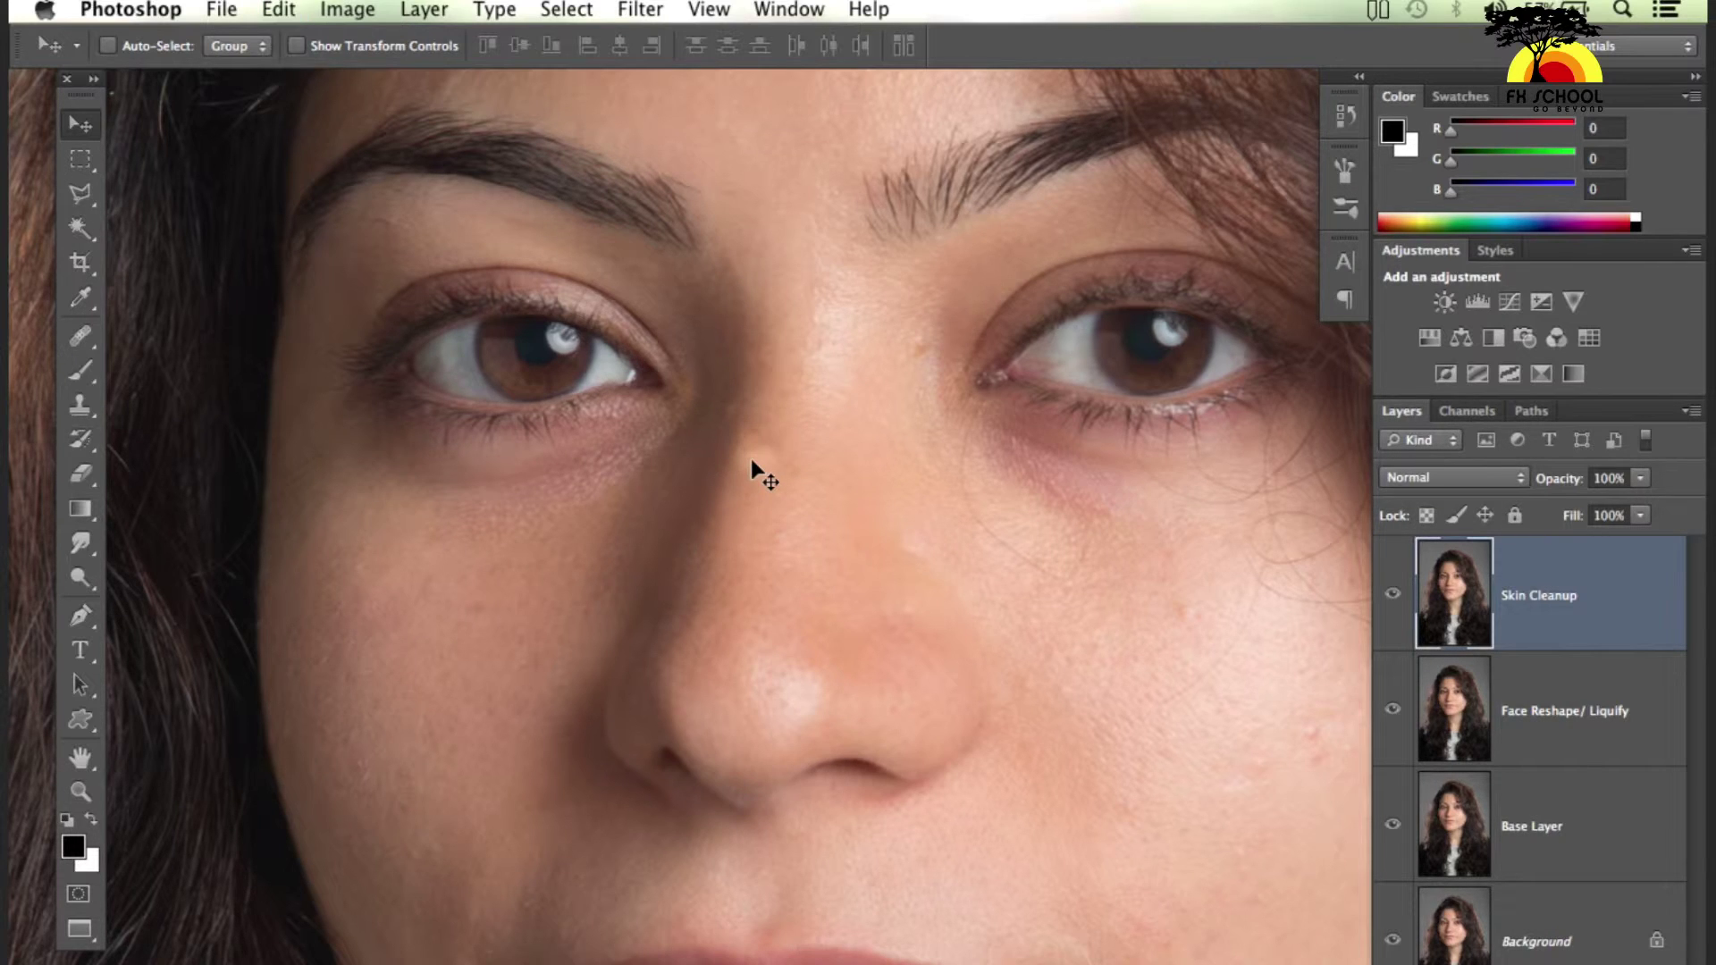
{"action": "key", "text": "ctrl+z"}
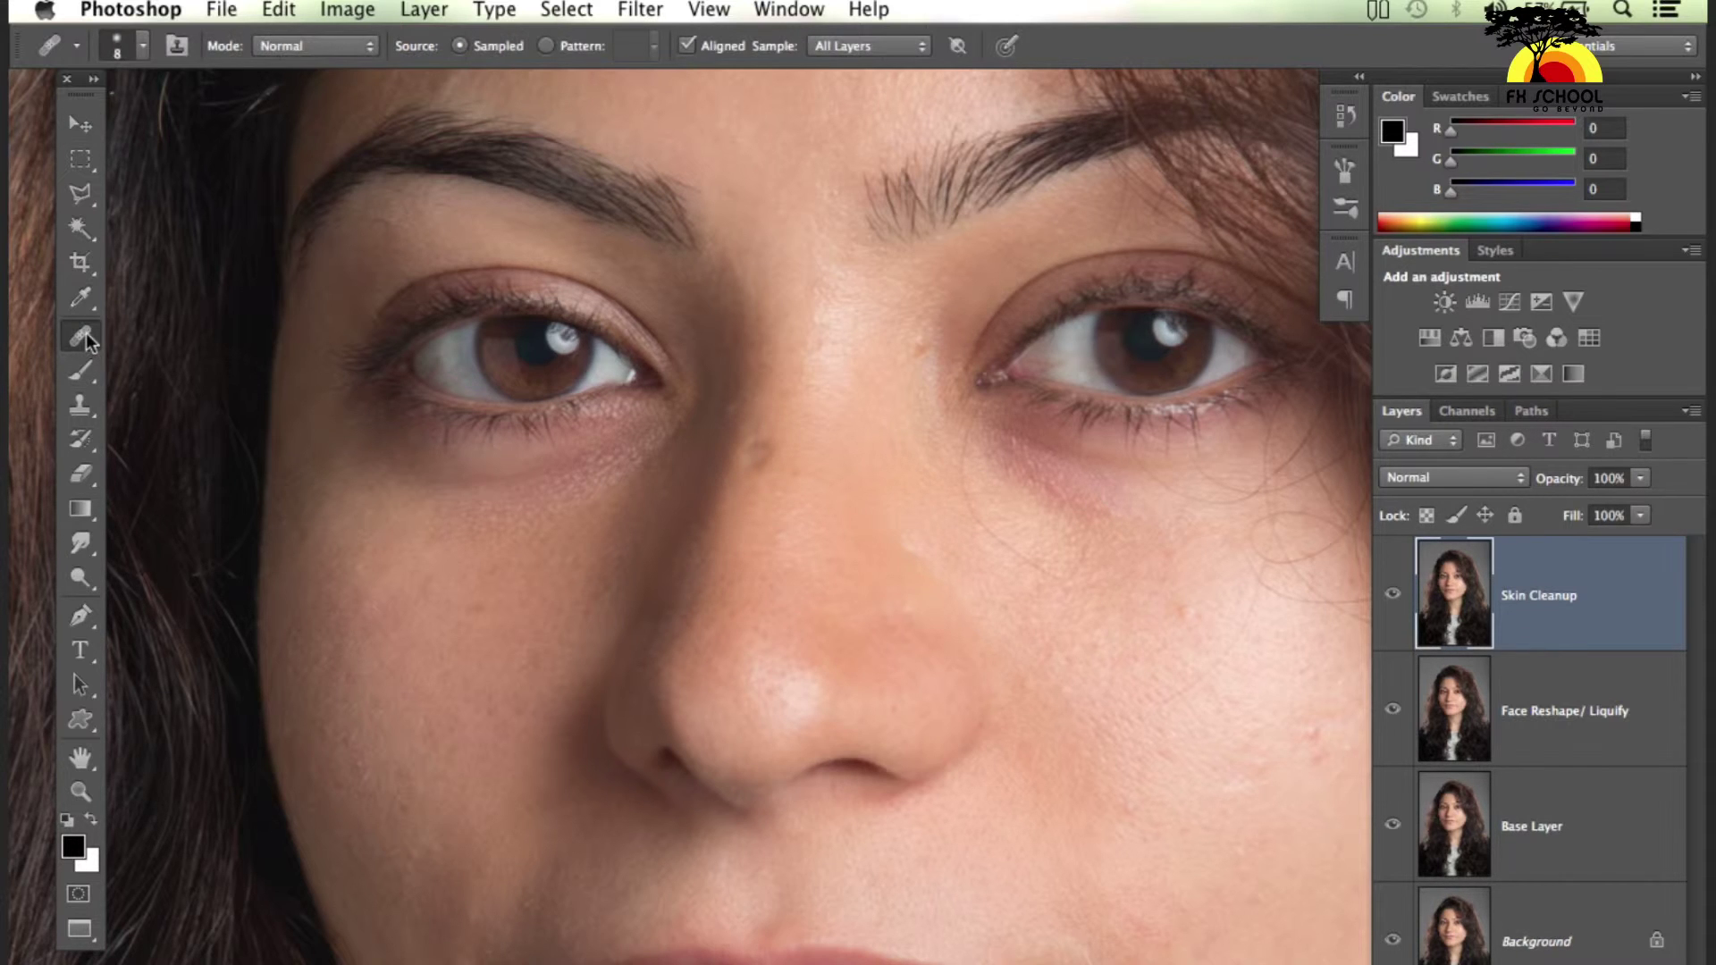
Select the Healing Brush from the healing tools with a 40 px brush size
{"action": "left_click_drag", "start_coordinate": [89, 338], "coordinate": [159, 336]}
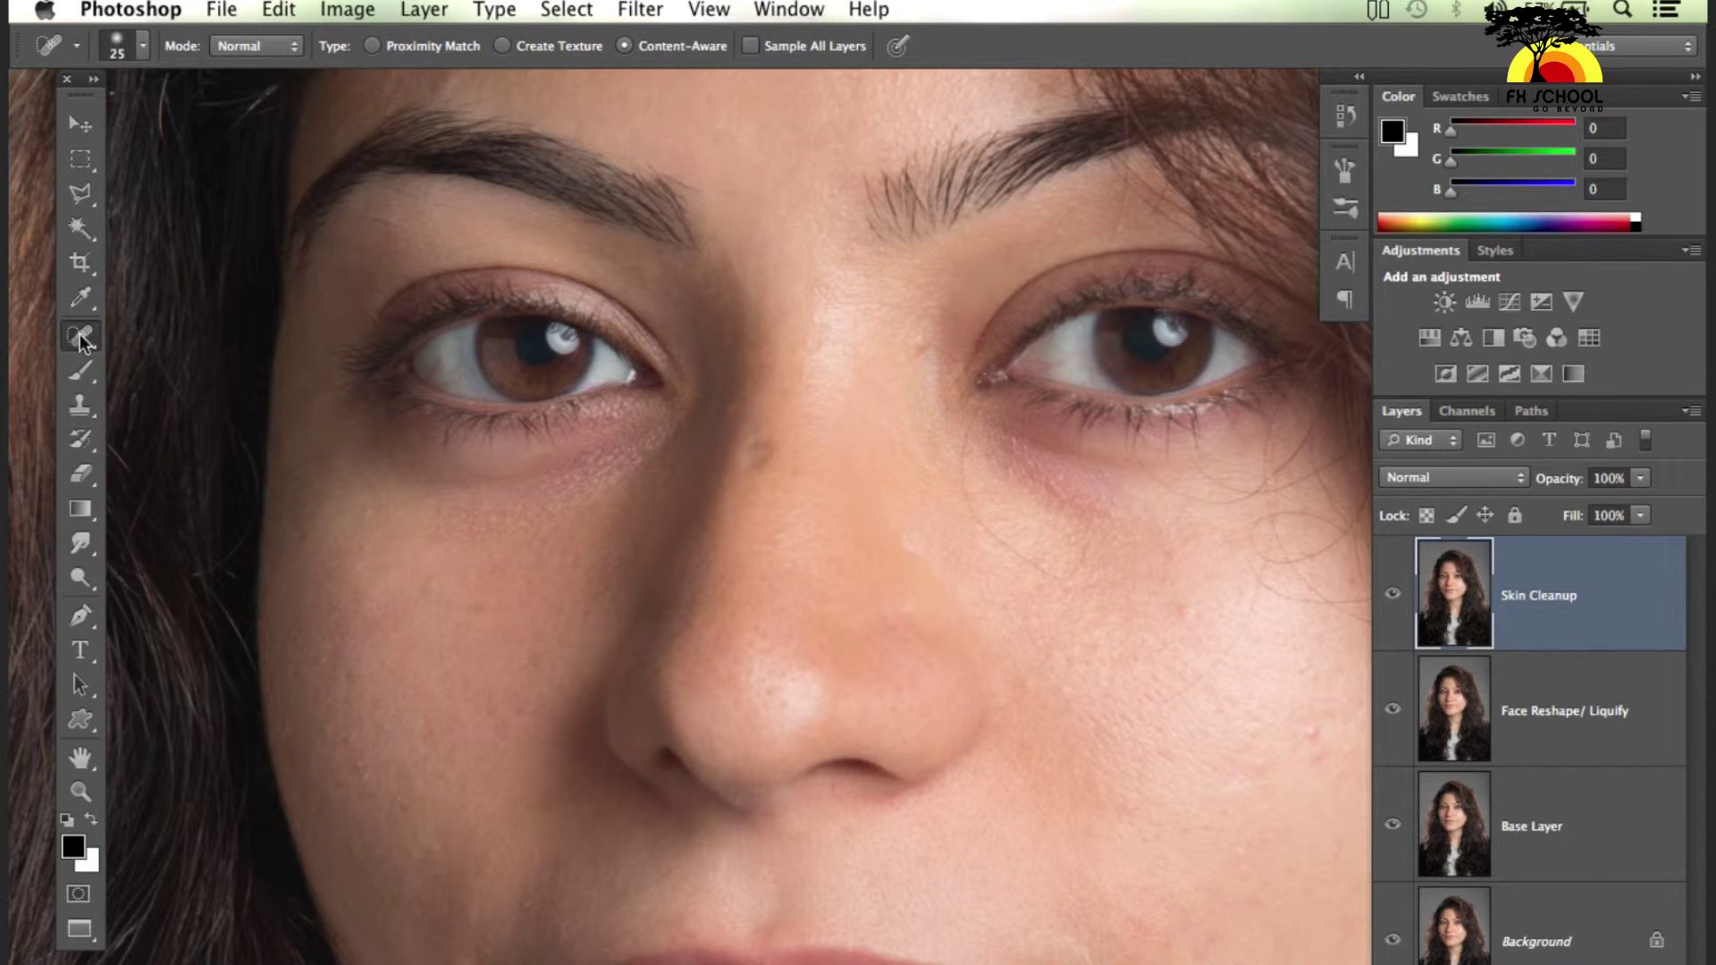
{"action": "left_click", "coordinate": [90, 340]}
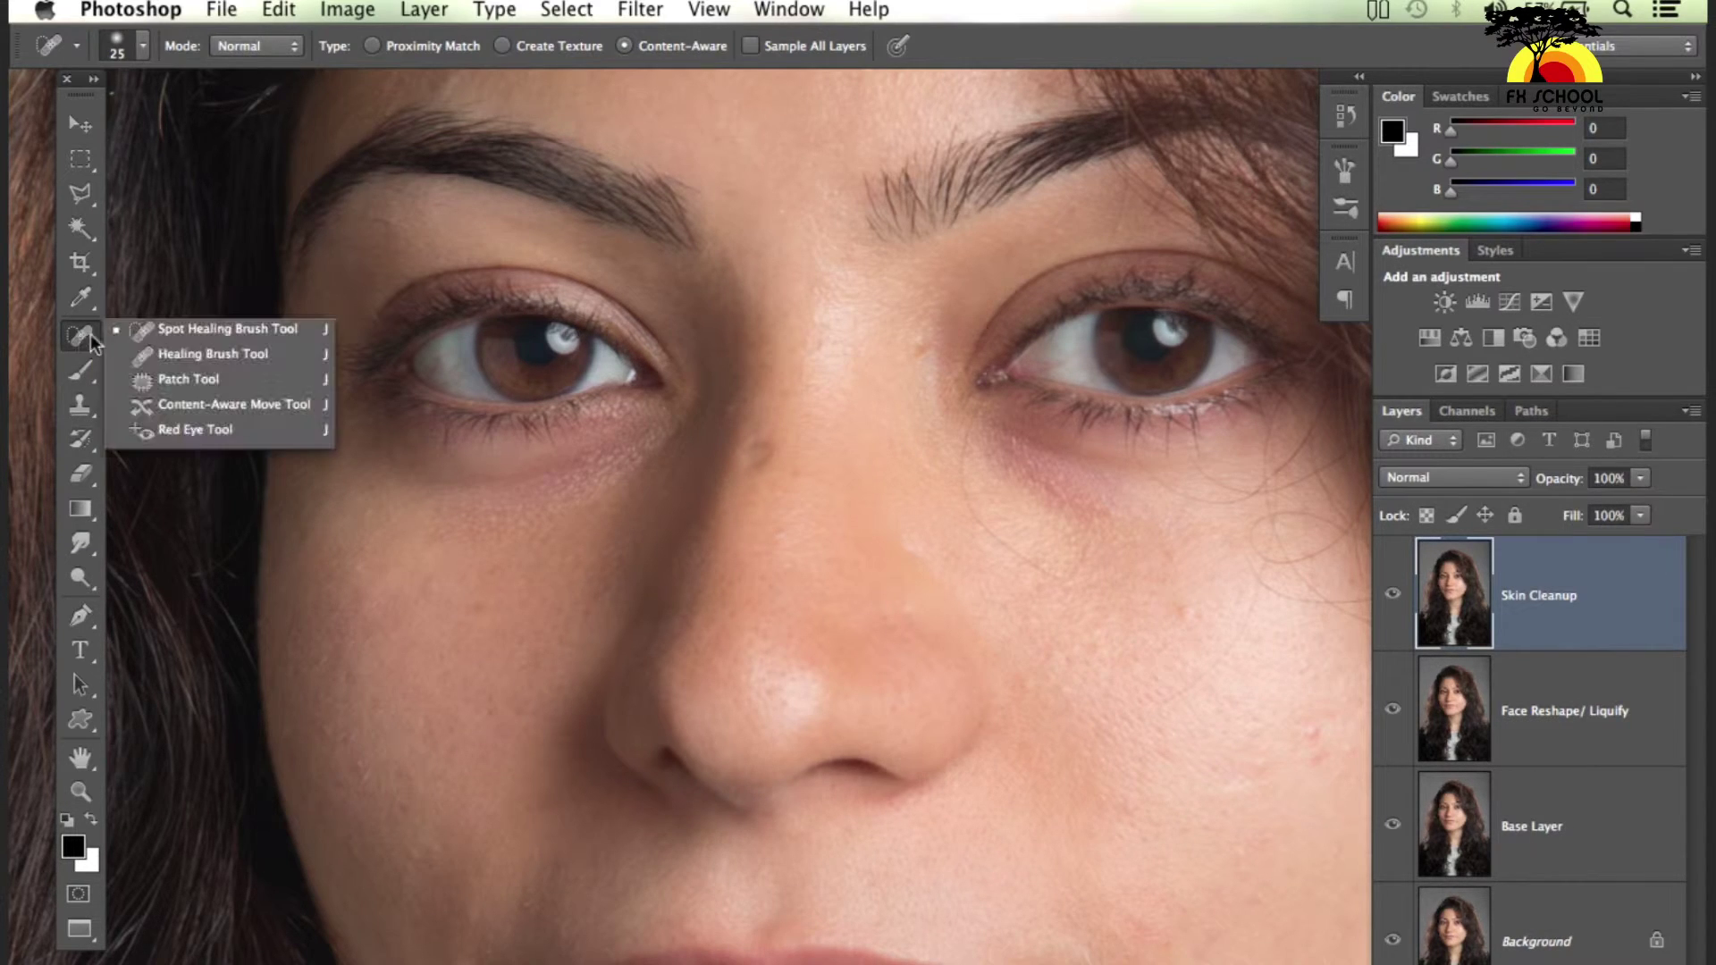
{"action": "left_click", "coordinate": [171, 357]}
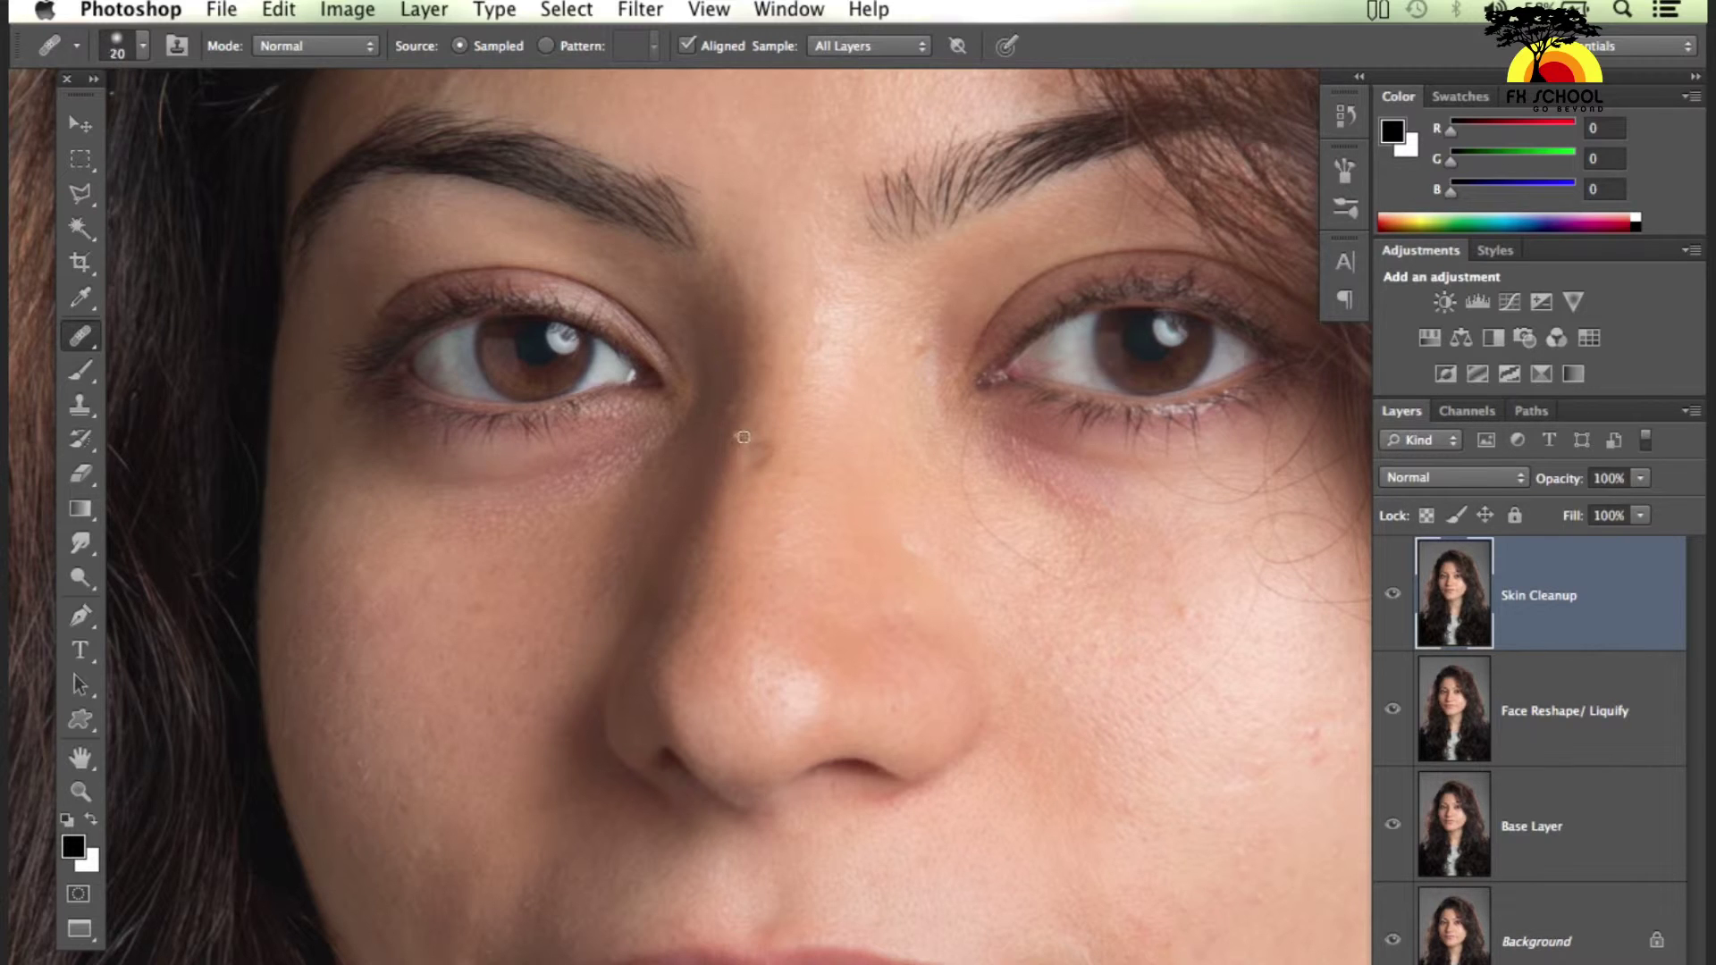
{"action": "key", "text": "bracketright"}
Zoom in on the nose and heal the dark blemish and the reddish one above it
{"action": "key", "text": "super+minus"}
{"action": "key", "text": "super+equal"}
{"action": "key", "text": "super+equal"}
{"action": "key", "text": "super+equal"}
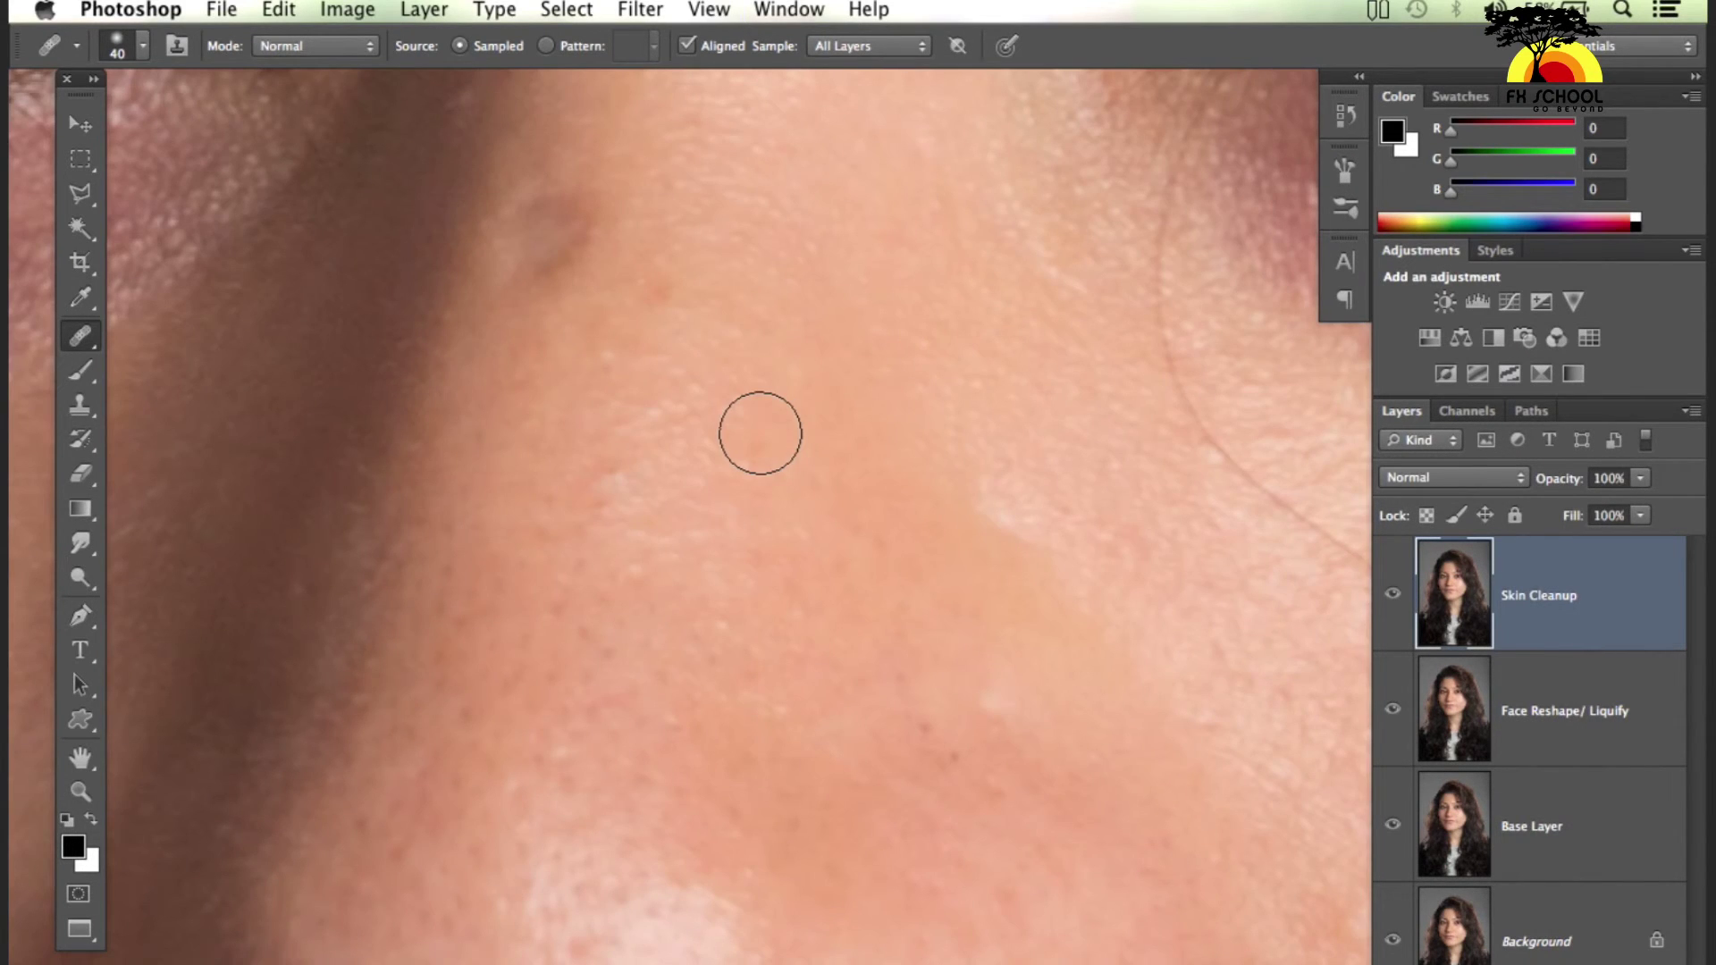
{"action": "left_click_drag", "start_coordinate": [635, 402], "coordinate": [847, 634]}
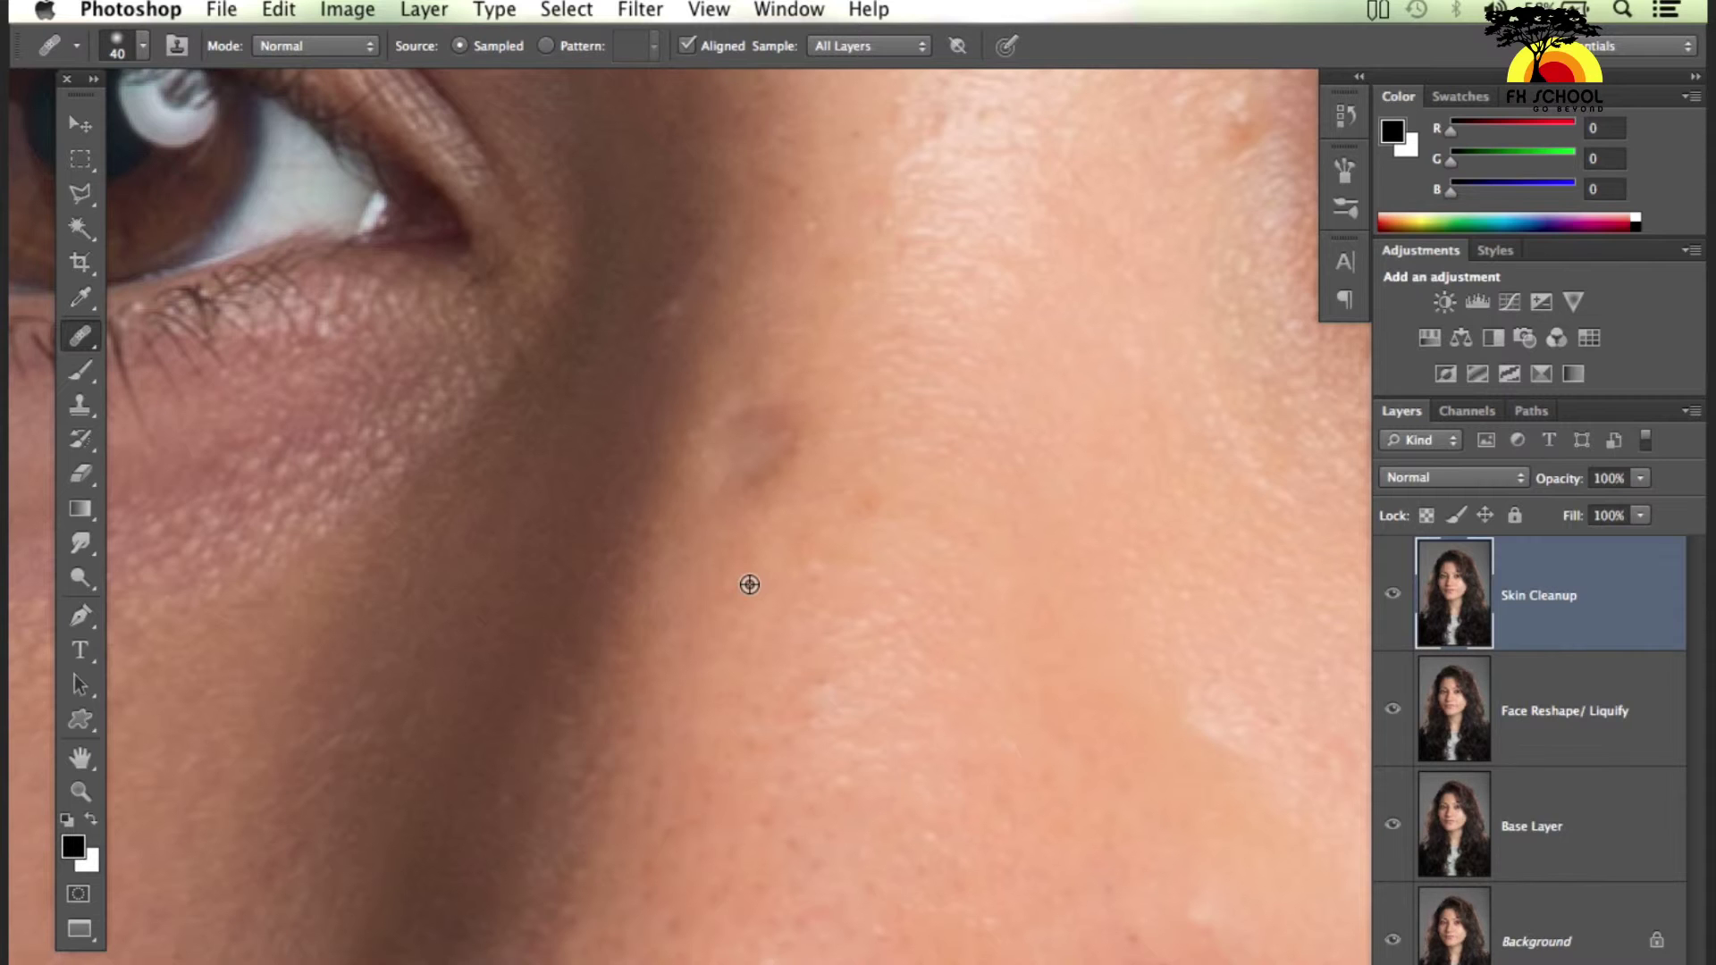
{"action": "left_click", "coordinate": [759, 469]}
{"action": "left_click", "coordinate": [773, 427]}
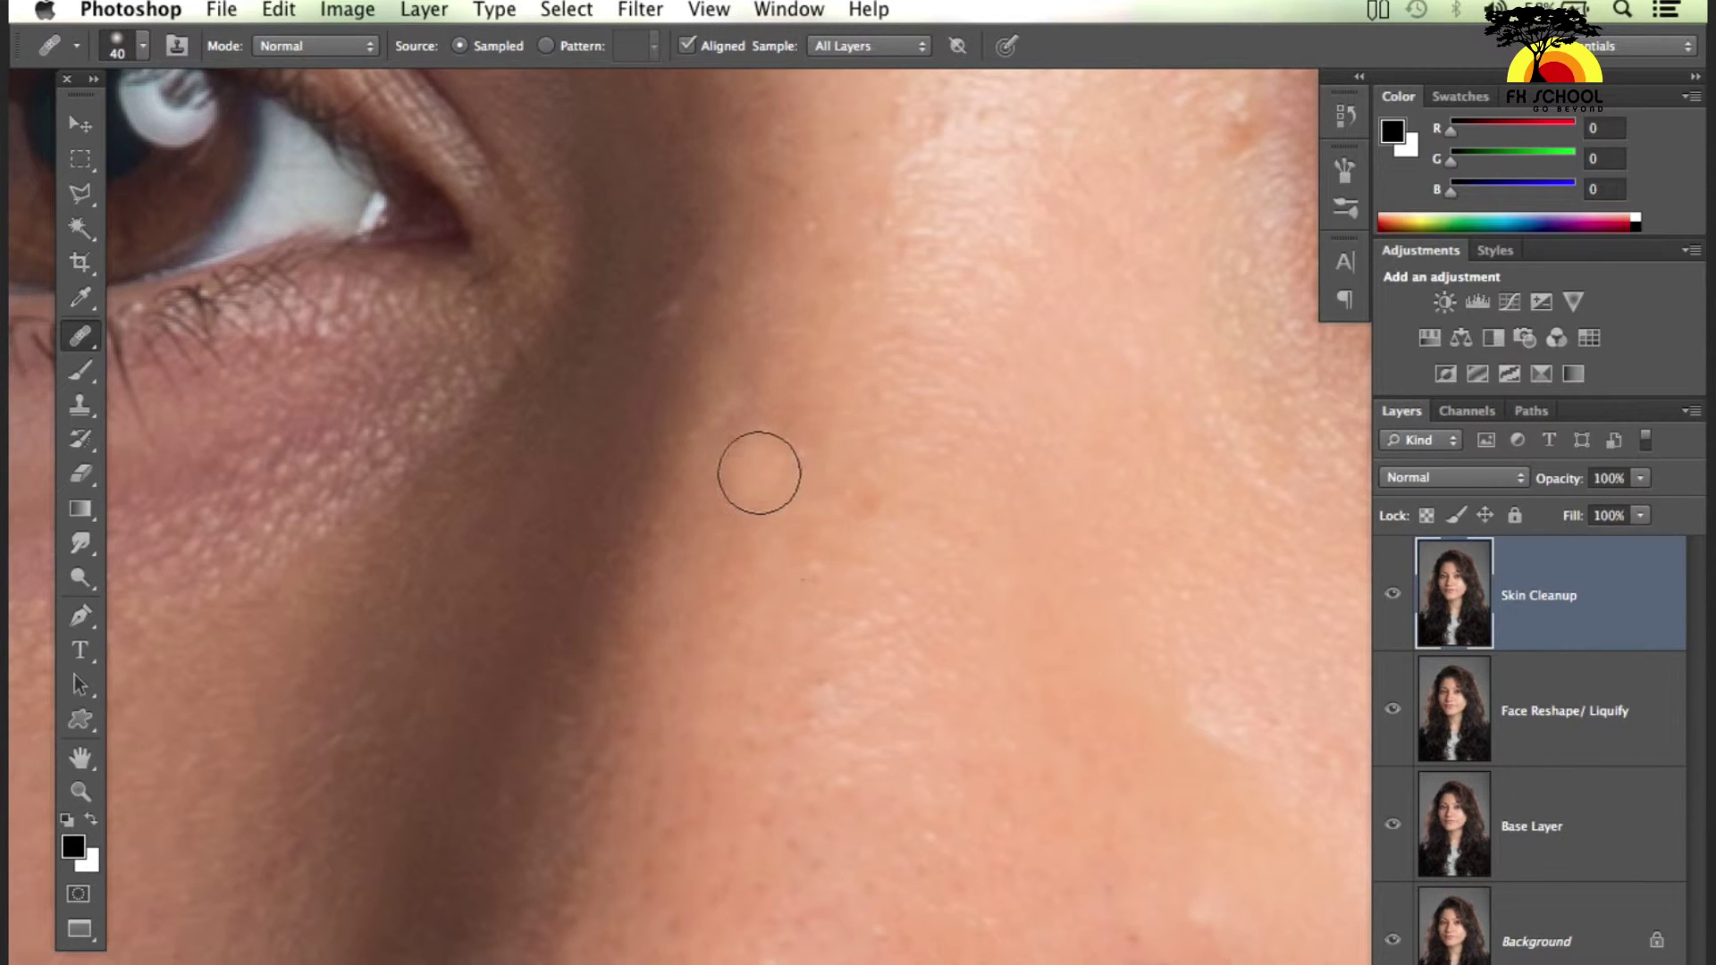
Zoom out and toggle the Skin Cleanup layer's visibility to compare before and after
{"action": "key", "text": "ctrl+minus"}
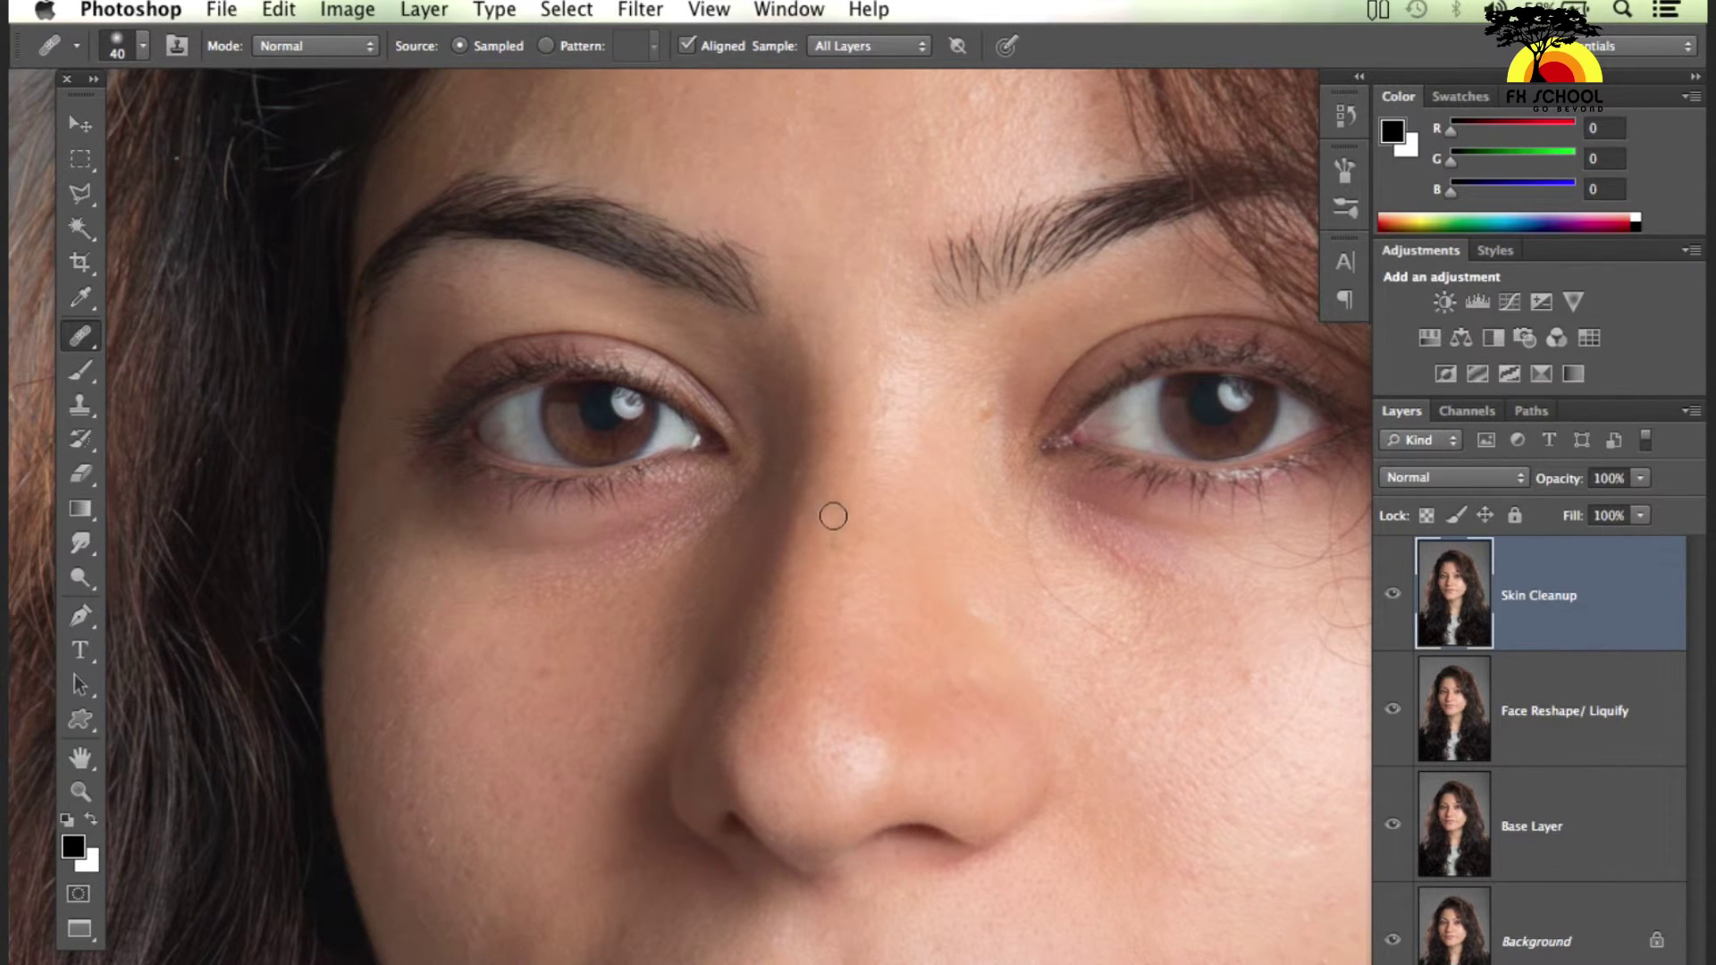
{"action": "left_click", "coordinate": [1392, 594]}
{"action": "left_click", "coordinate": [1392, 594]}
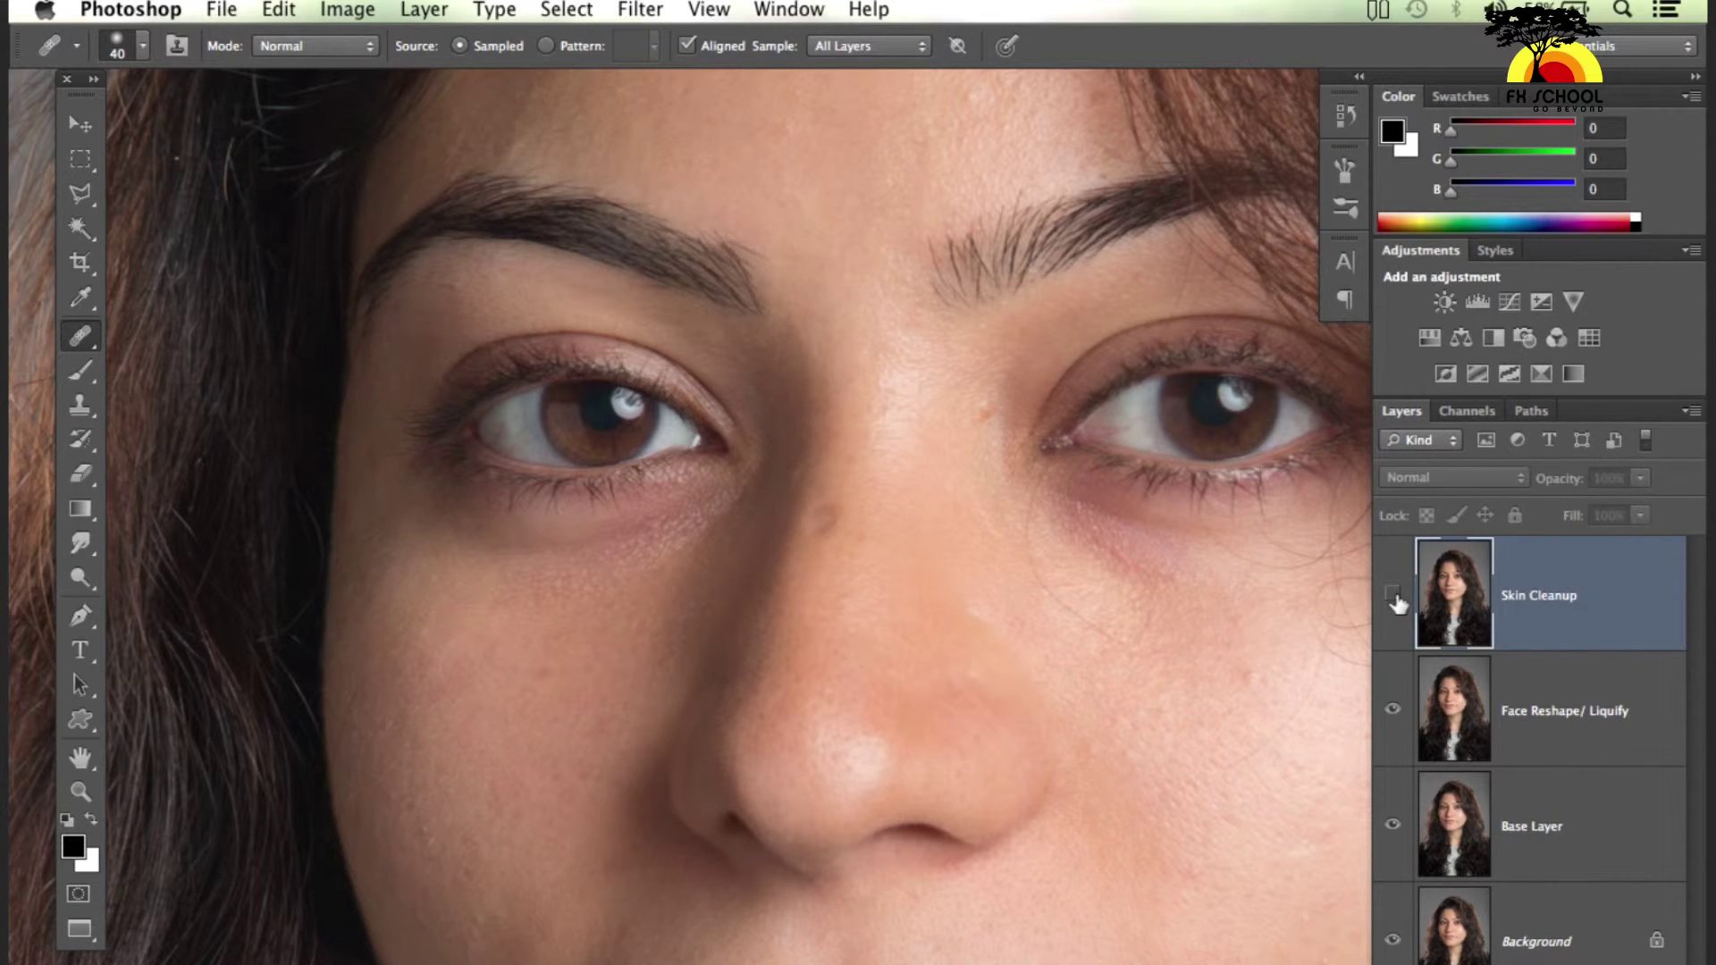
{"action": "left_click", "coordinate": [1392, 595]}
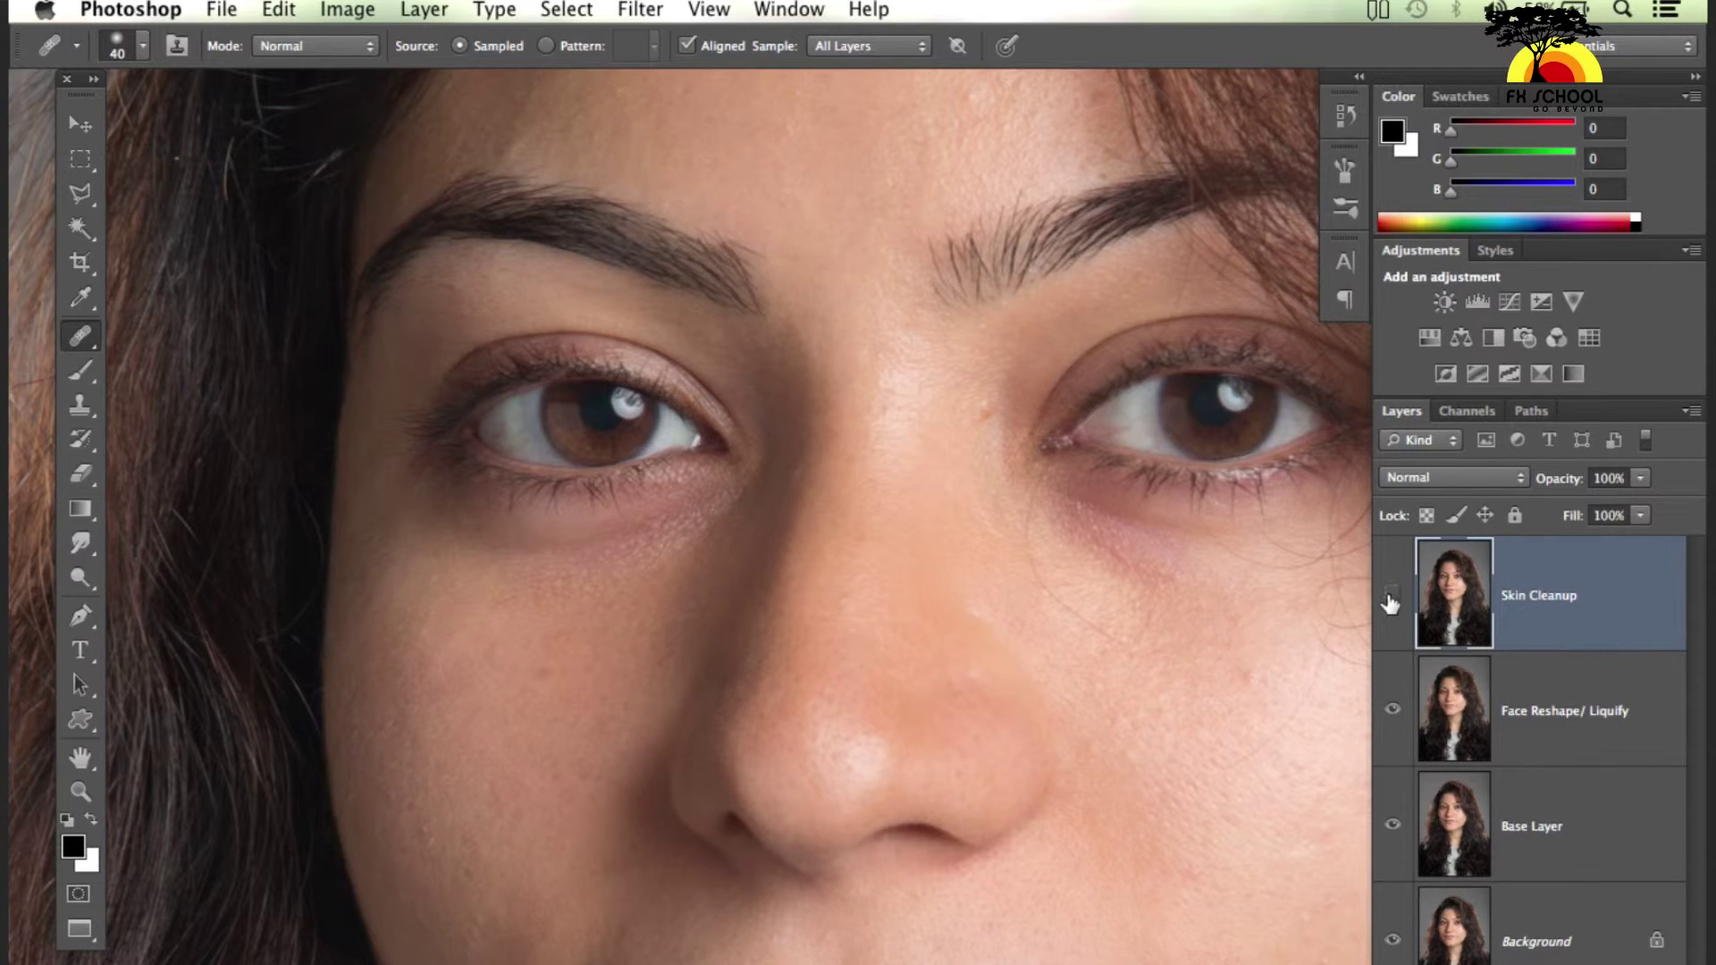
{"action": "left_click", "coordinate": [1392, 595]}
{"action": "left_click", "coordinate": [1393, 596]}
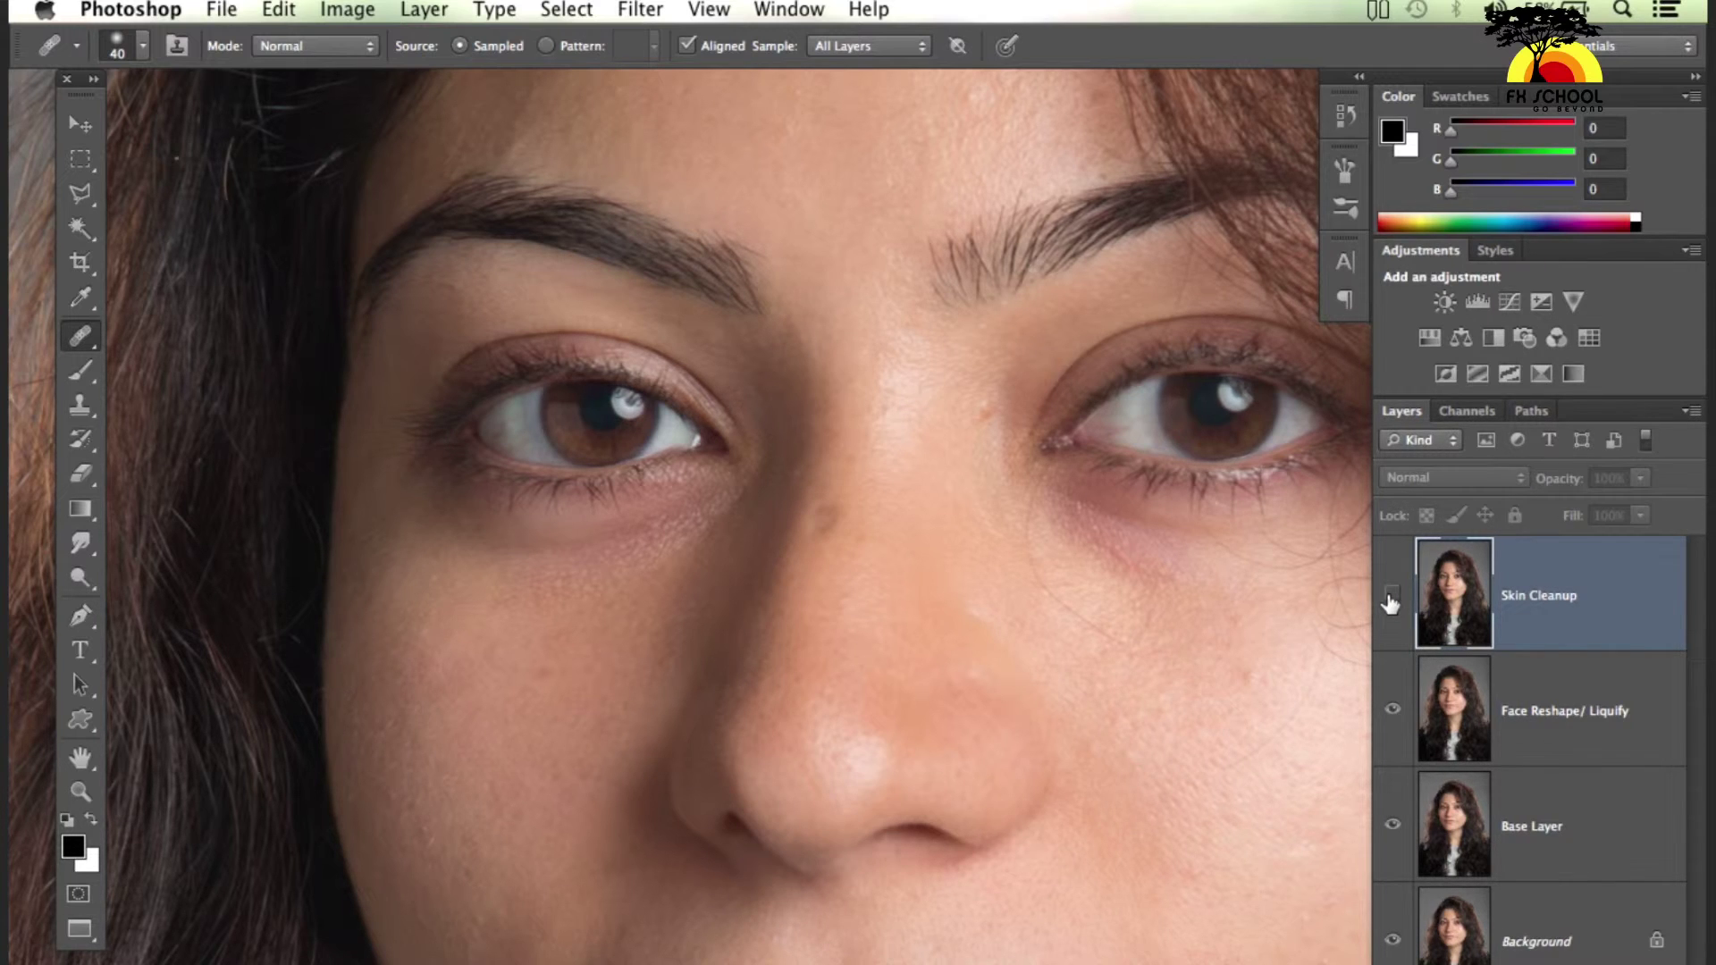
{"action": "left_click", "coordinate": [1391, 597]}
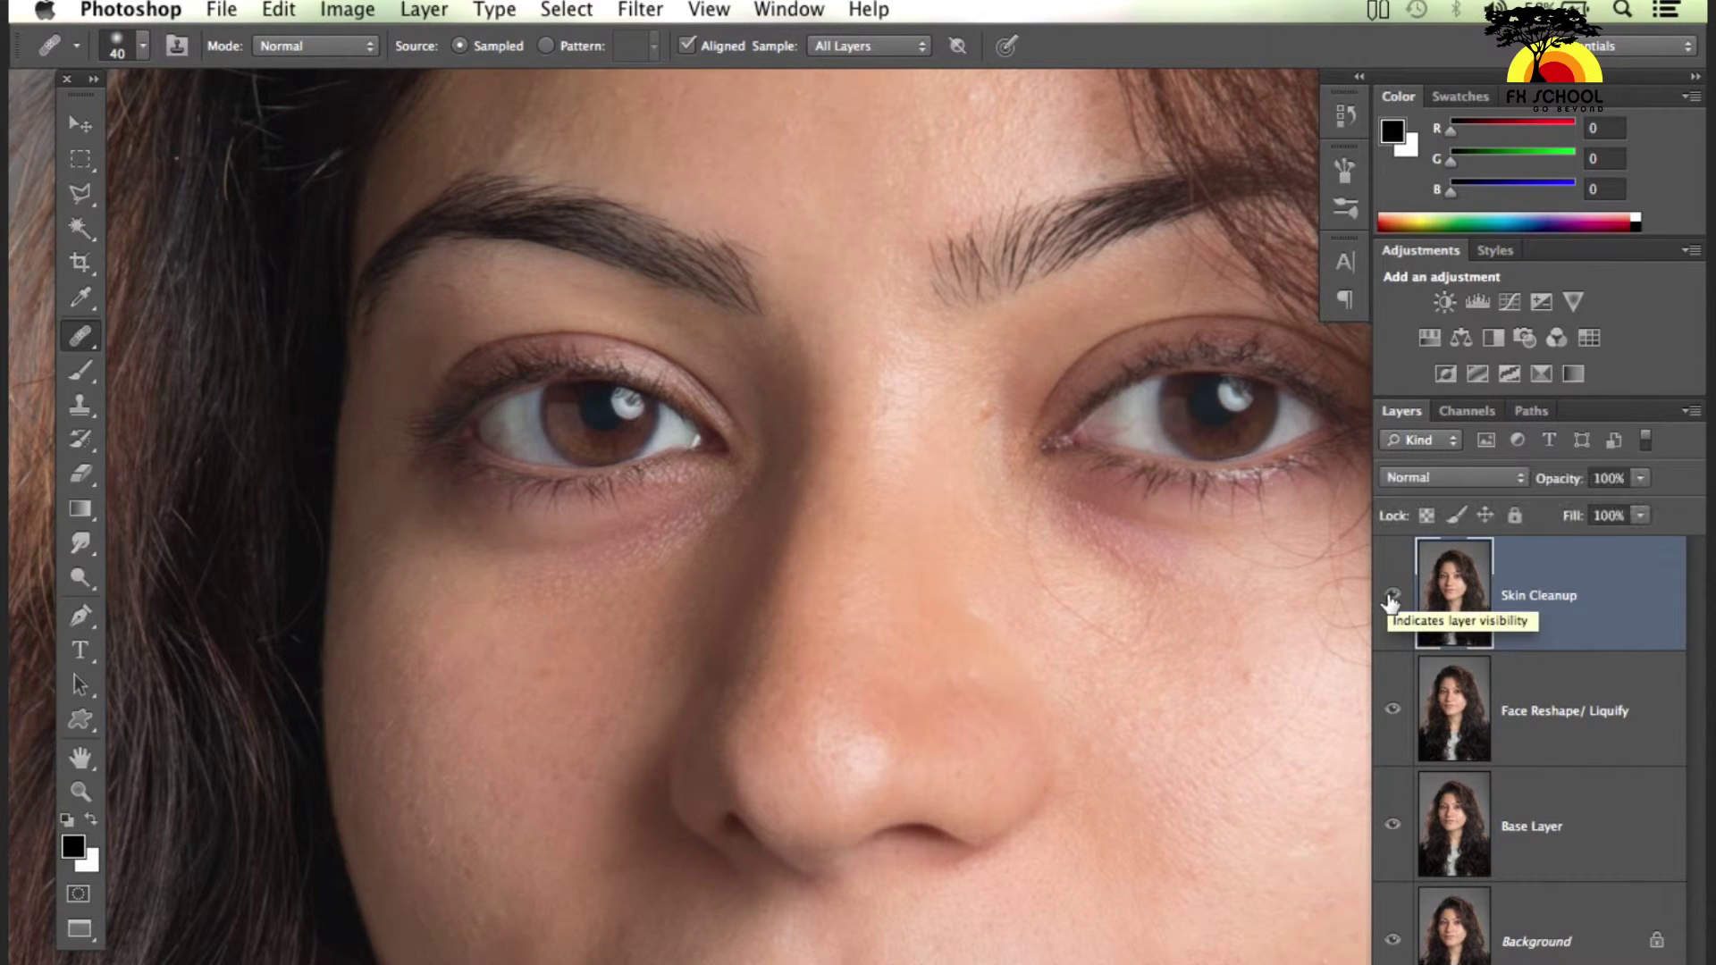
{"action": "left_click", "coordinate": [1392, 597]}
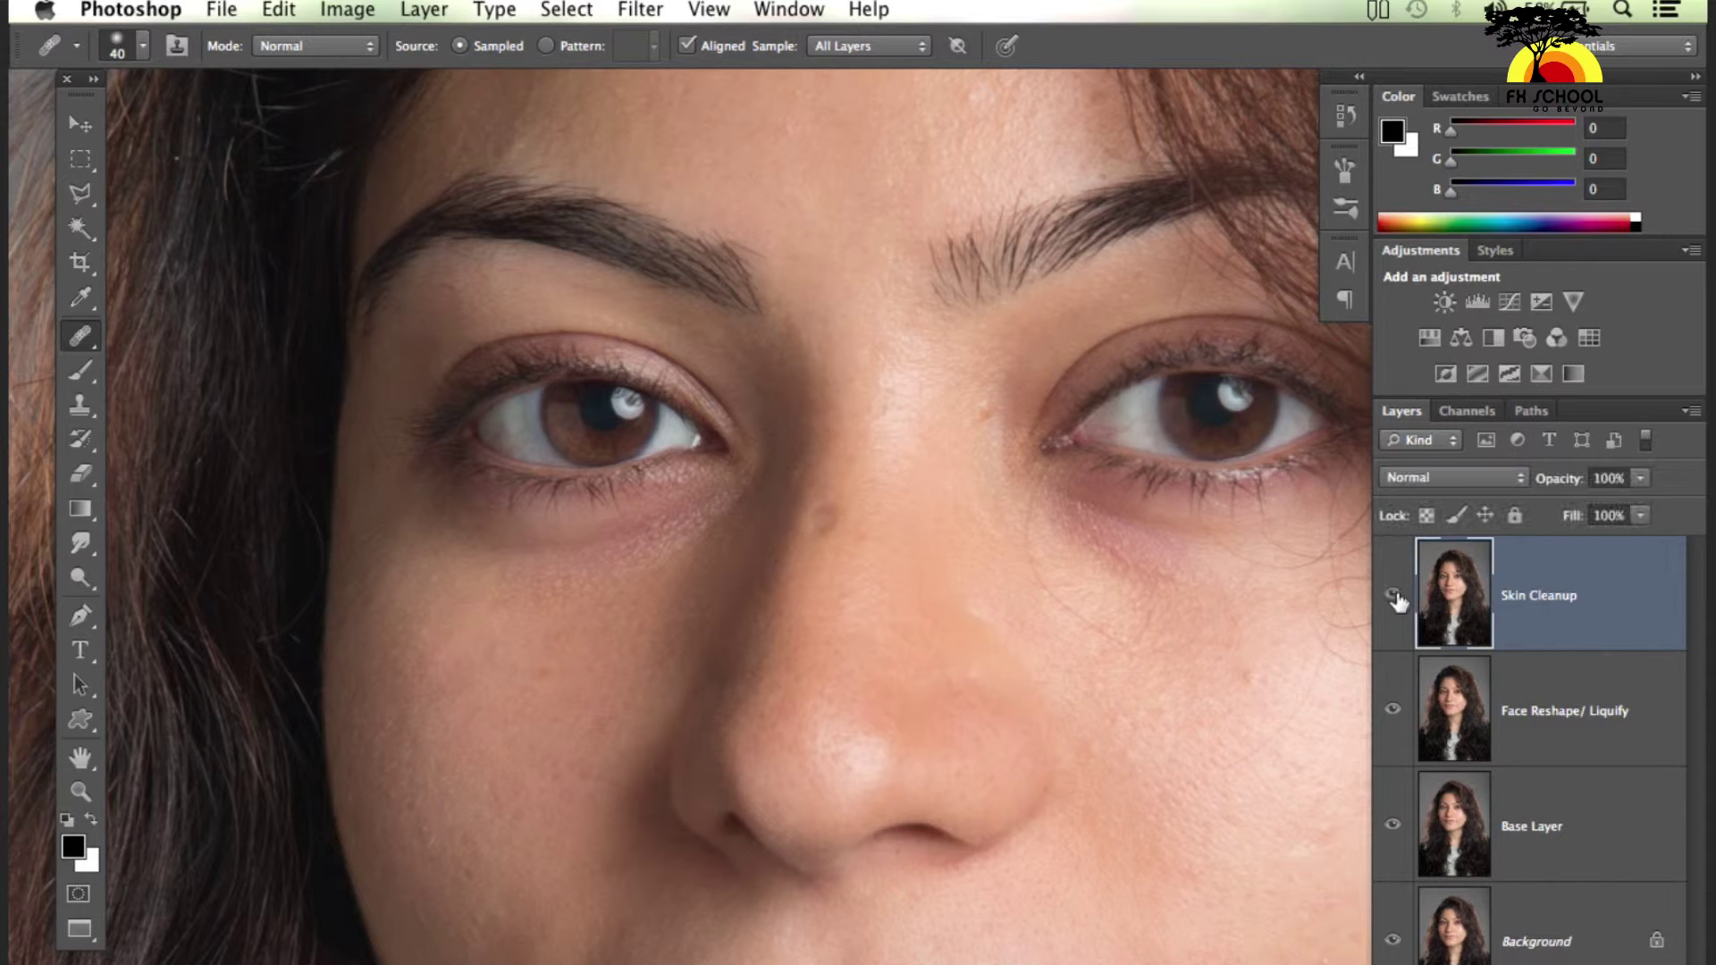
Zoom to the right cheek, shrink the brush to 30 and heal its small blemish
{"action": "left_click_drag", "start_coordinate": [1192, 689], "coordinate": [1060, 689]}
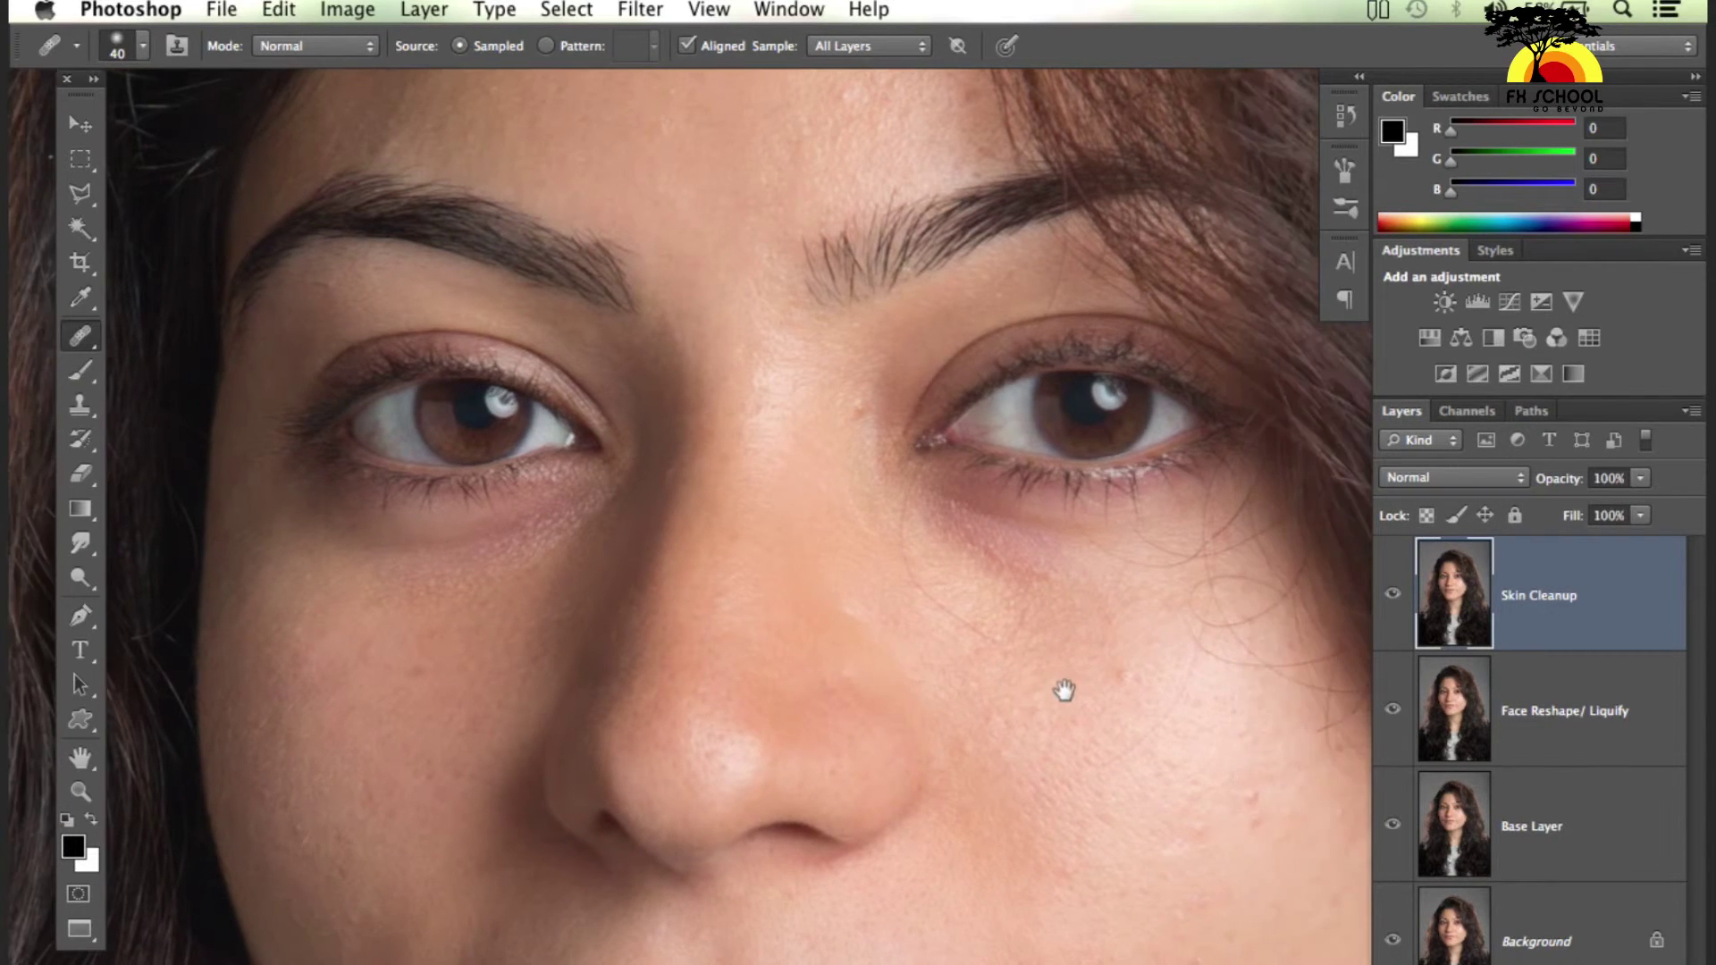
{"action": "key", "text": "ctrl+plus"}
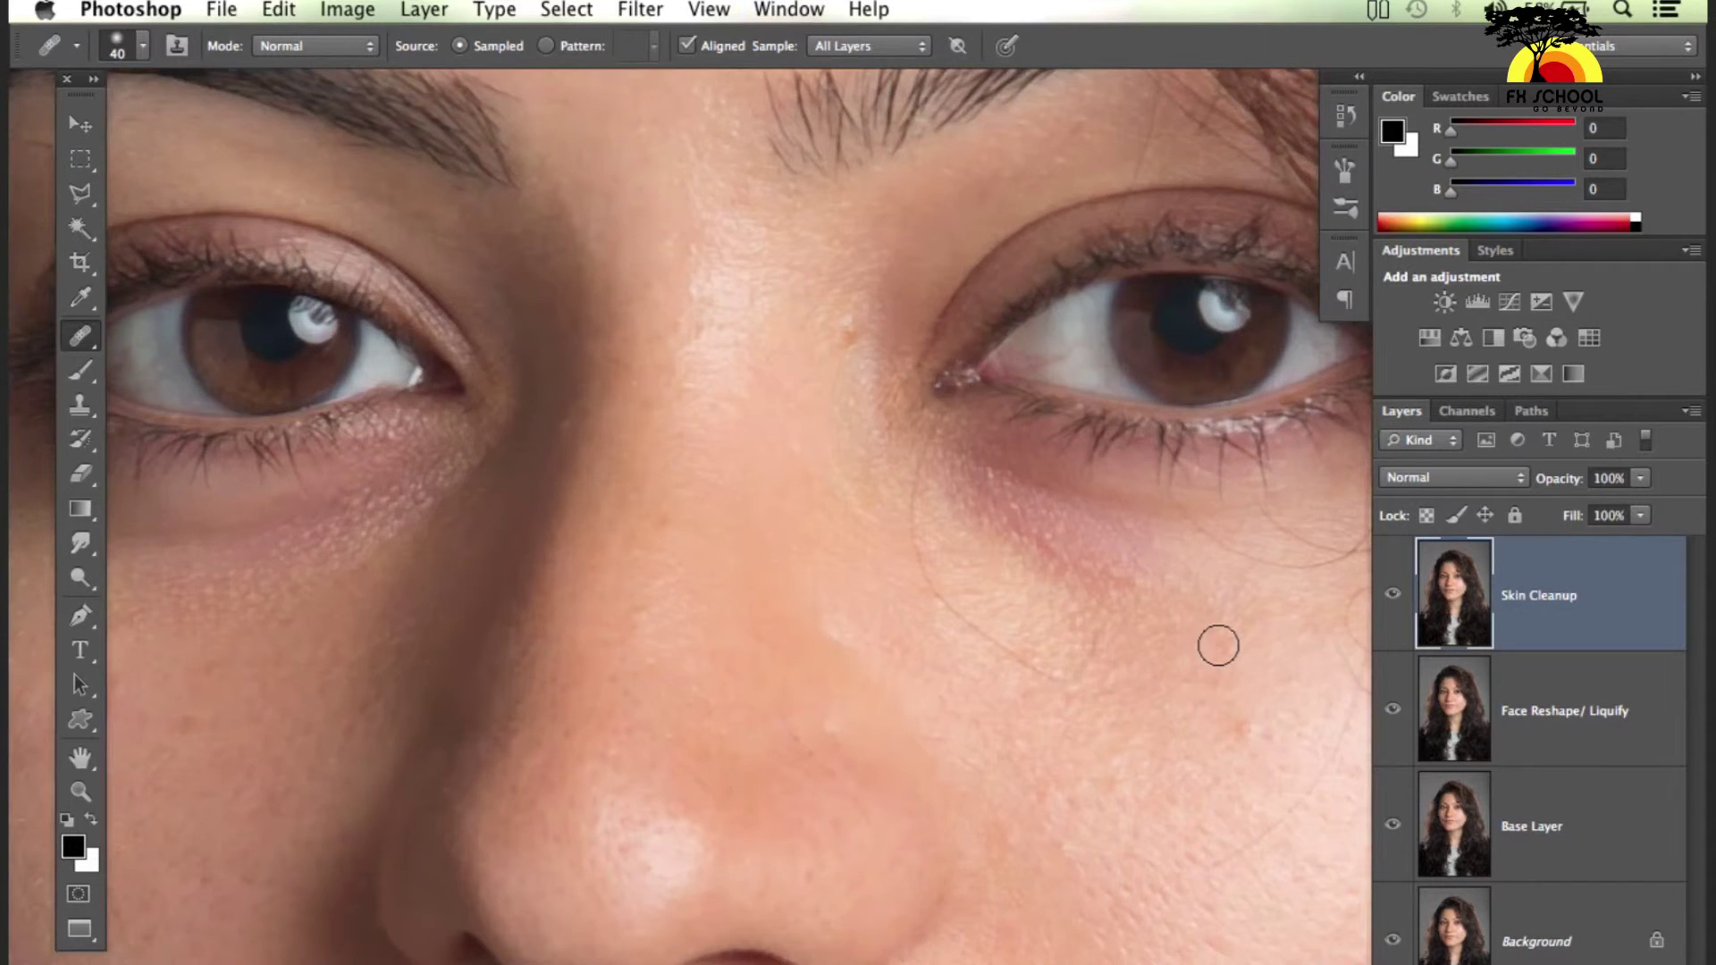
{"action": "left_click_drag", "start_coordinate": [1210, 659], "coordinate": [898, 670]}
{"action": "key", "text": "bracketleft"}
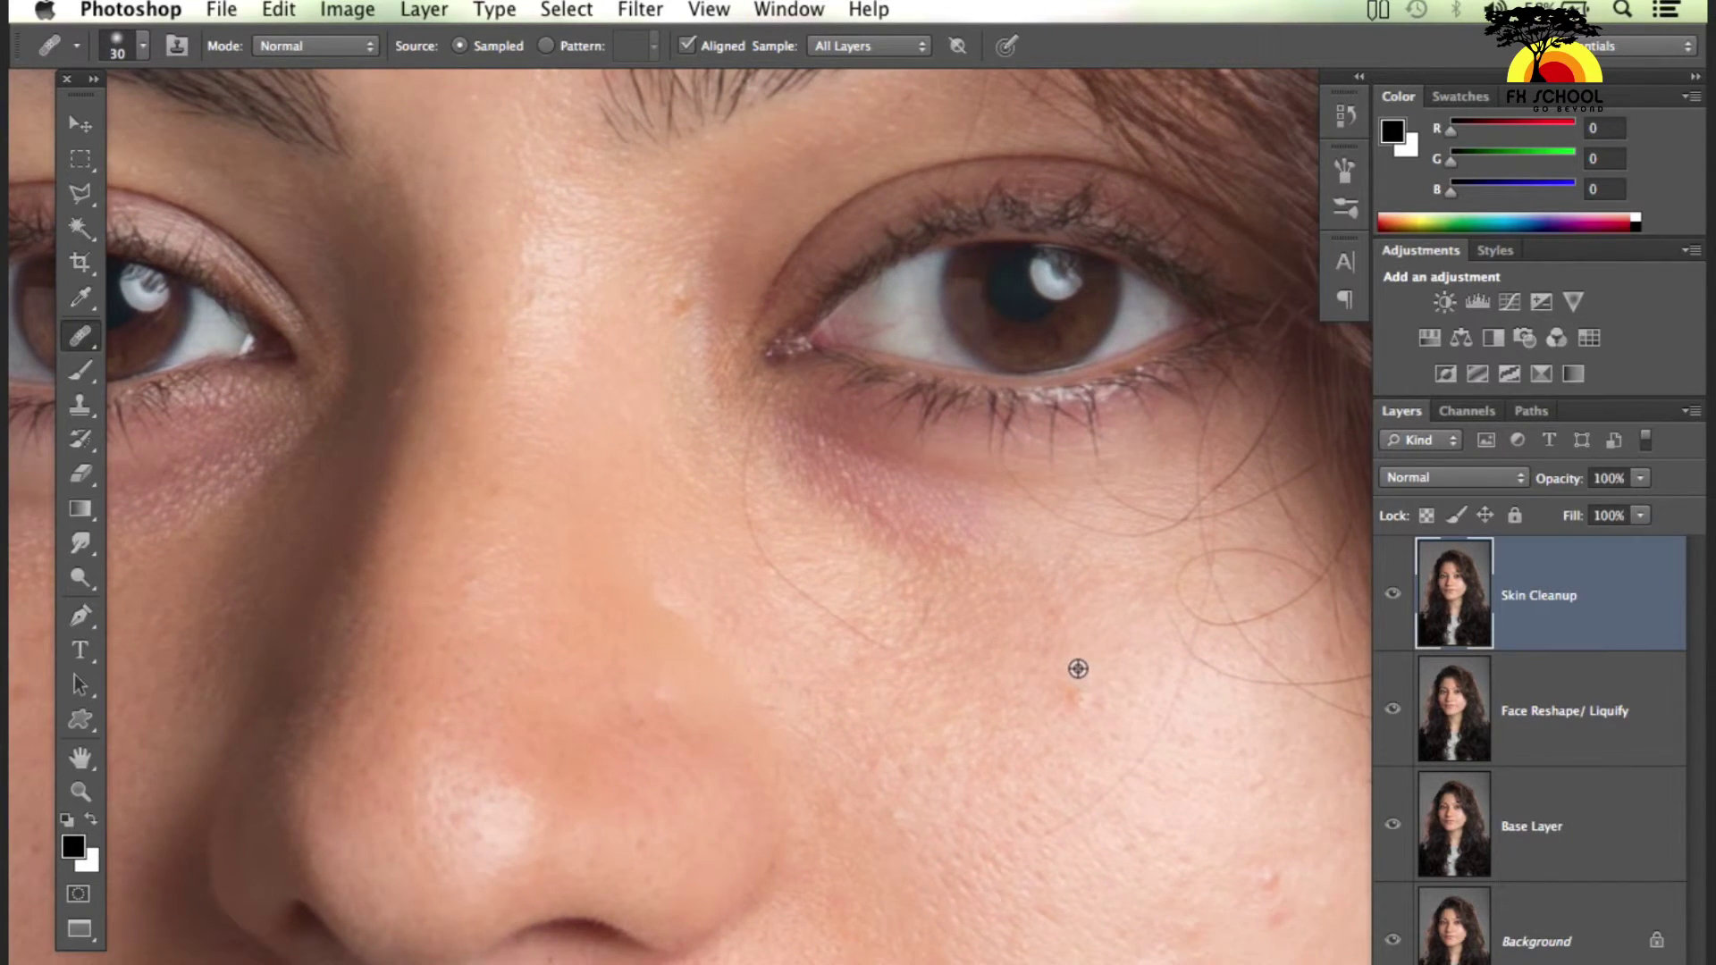
{"action": "left_click_drag", "start_coordinate": [1233, 797], "coordinate": [1147, 753]}
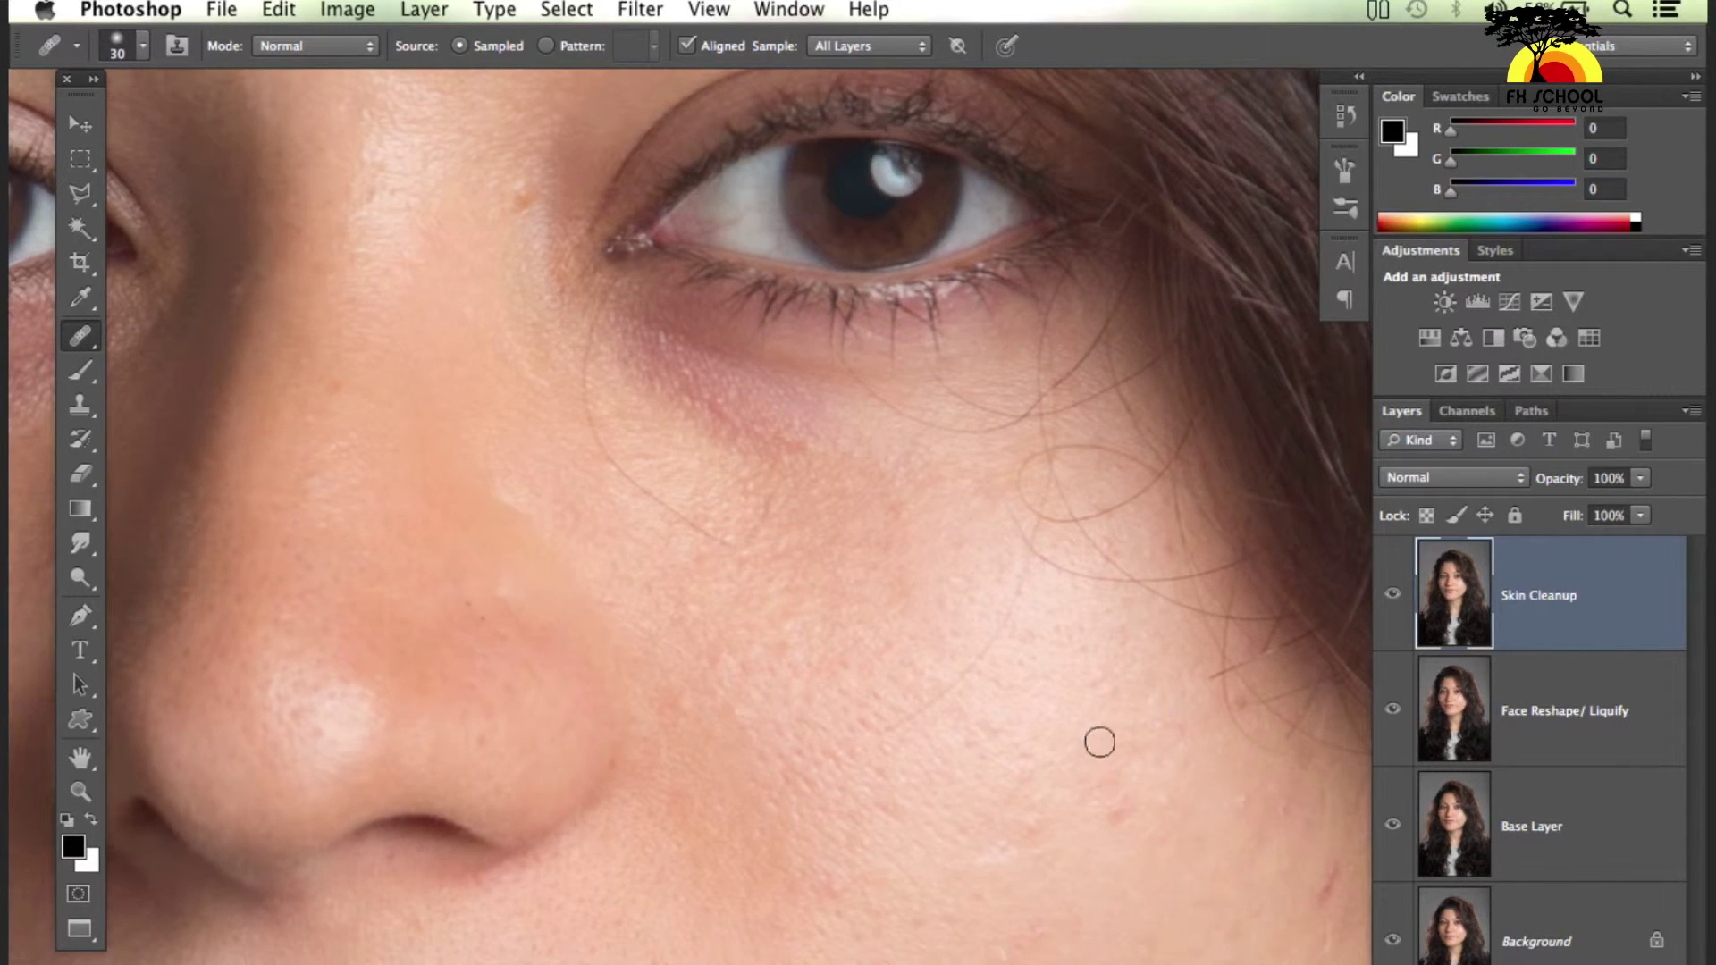
{"action": "left_click", "coordinate": [1091, 750], "text": "alt"}
{"action": "left_click", "coordinate": [1117, 804]}
Toggle the Skin Cleanup layer off and on to compare the cheek retouch
{"action": "key", "text": "super+equal"}
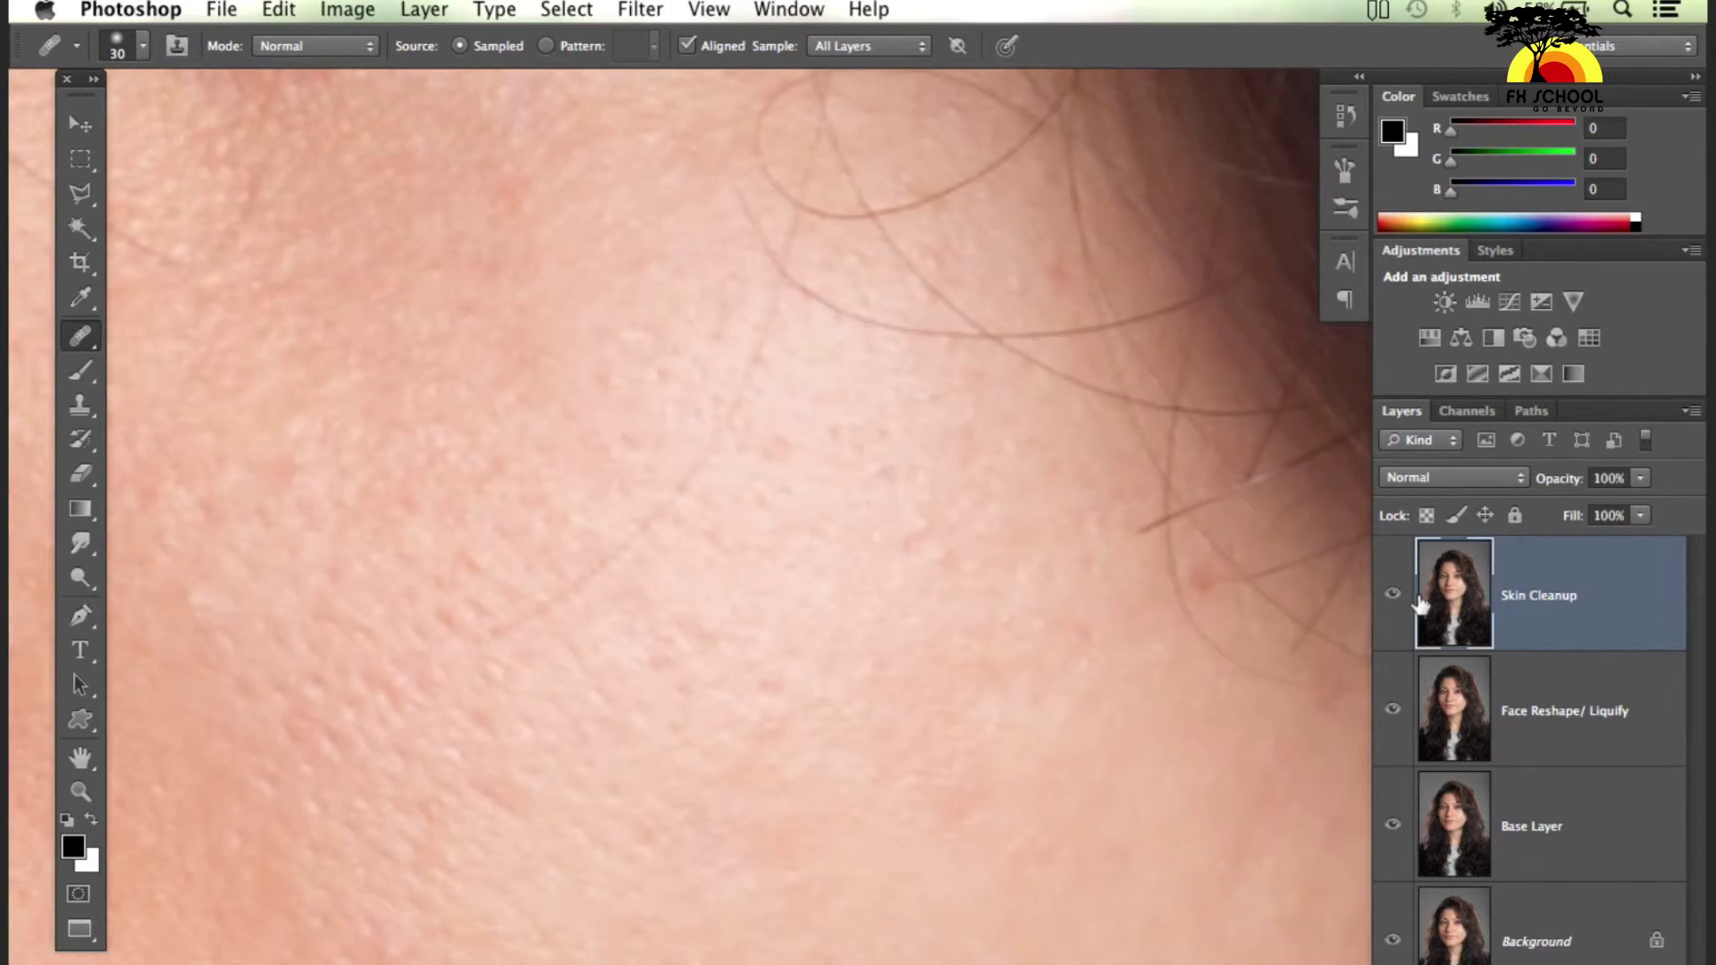
{"action": "key", "text": "super+minus"}
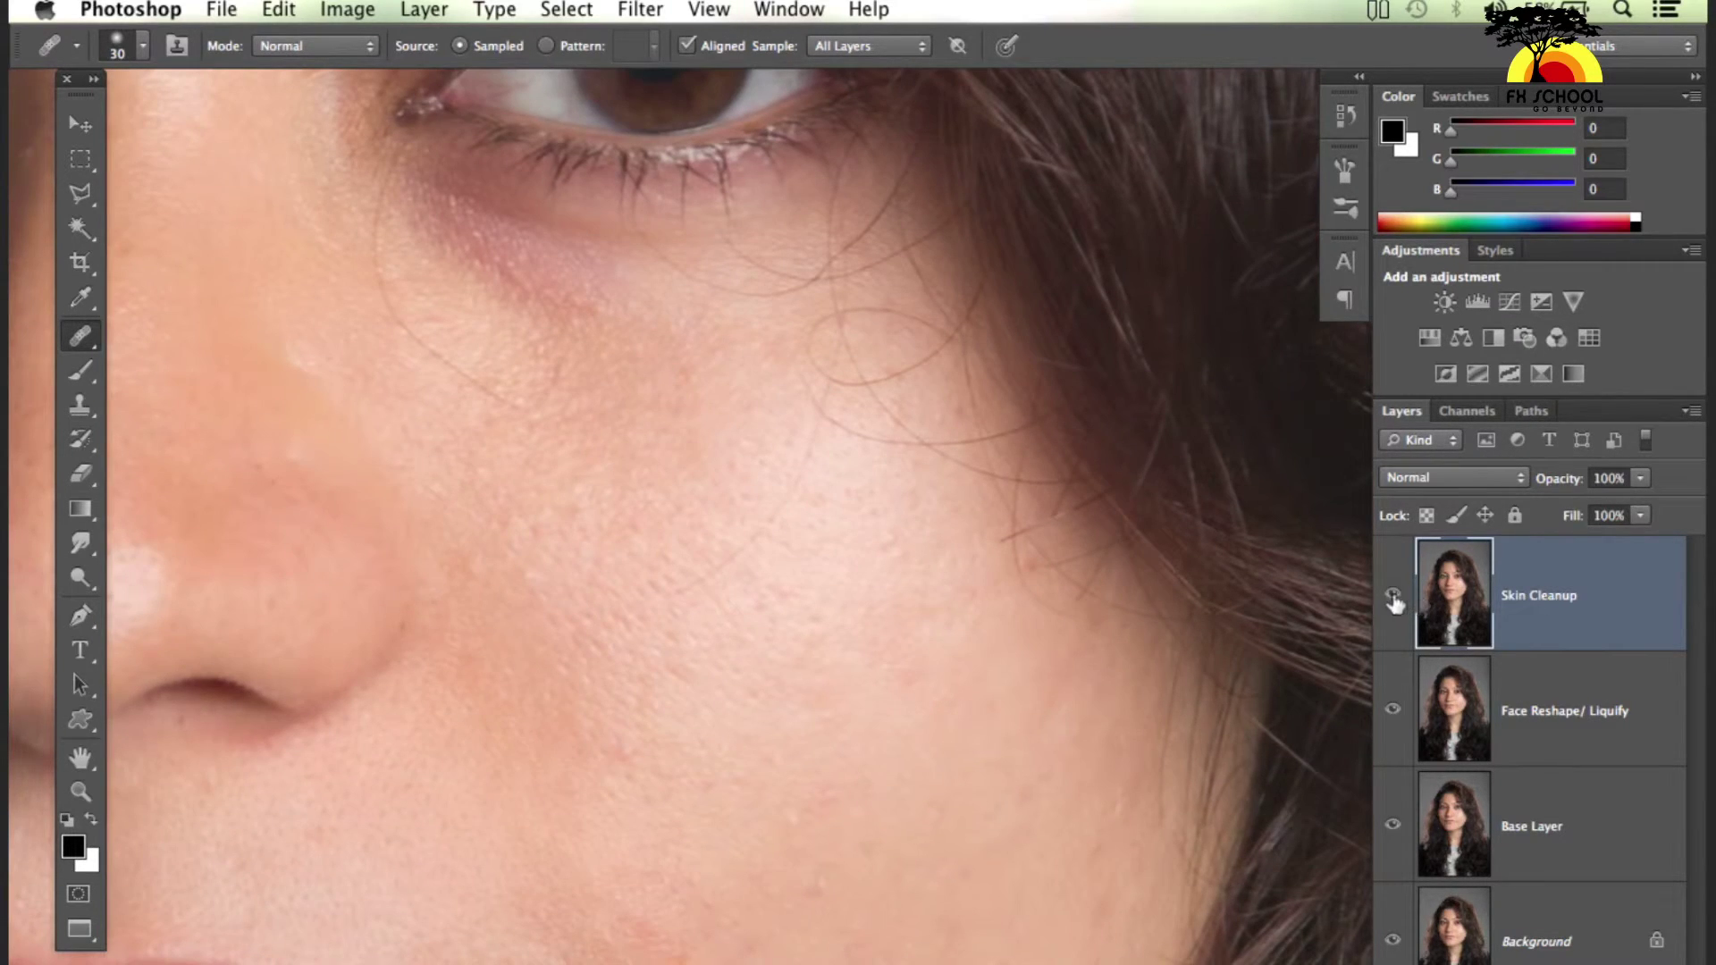
{"action": "left_click", "coordinate": [1393, 597]}
{"action": "left_click", "coordinate": [1393, 597]}
Recentre on the nose and heal the small dark blemish on the other cheek
{"action": "scroll", "coordinate": [935, 888], "scroll_direction": "down", "scroll_amount": 5}
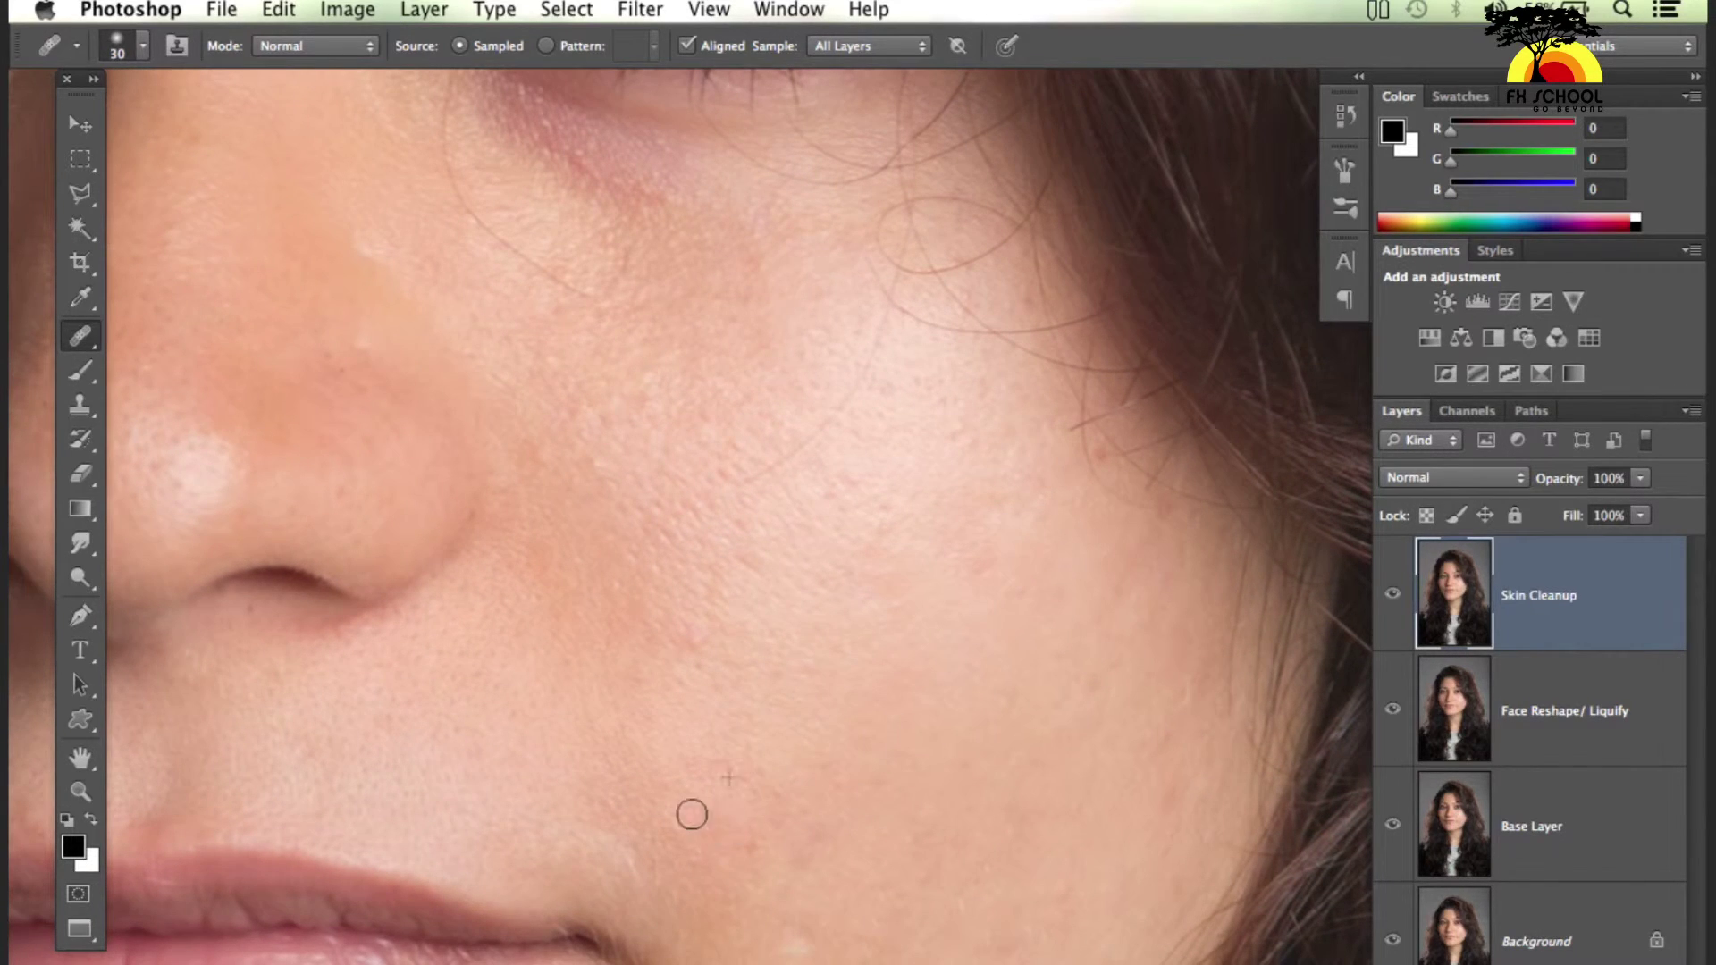
{"action": "left_click_drag", "start_coordinate": [801, 951], "coordinate": [1177, 708]}
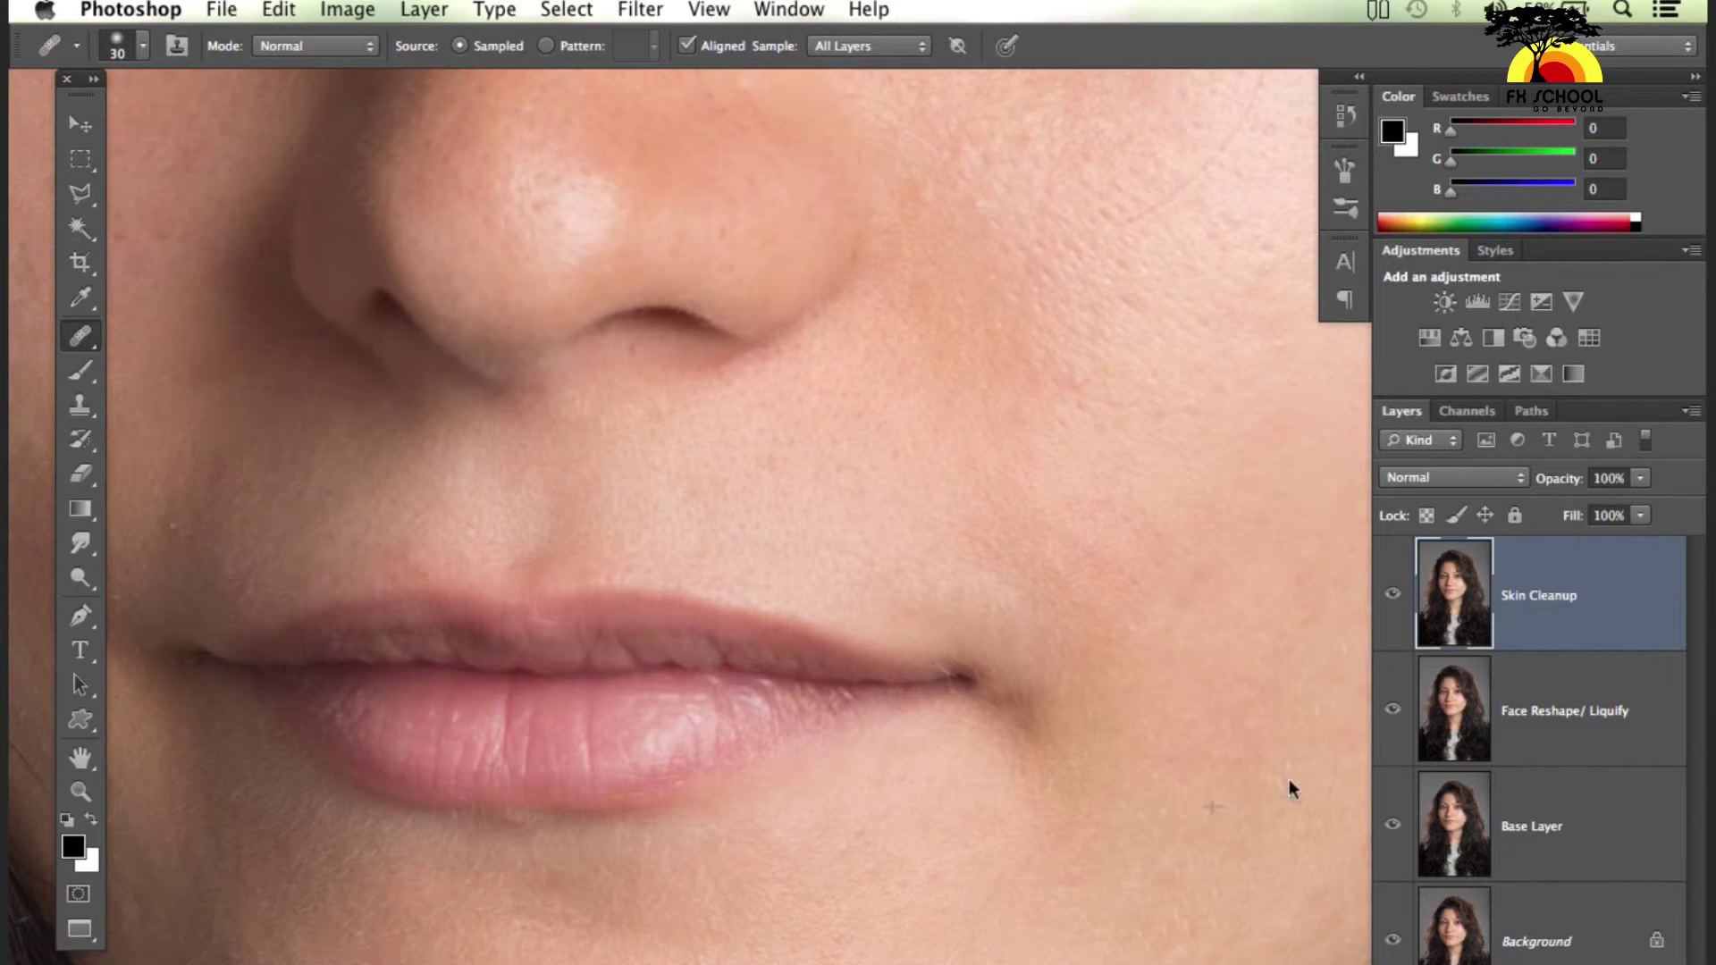
{"action": "scroll", "coordinate": [983, 782], "scroll_direction": "left", "scroll_amount": 5}
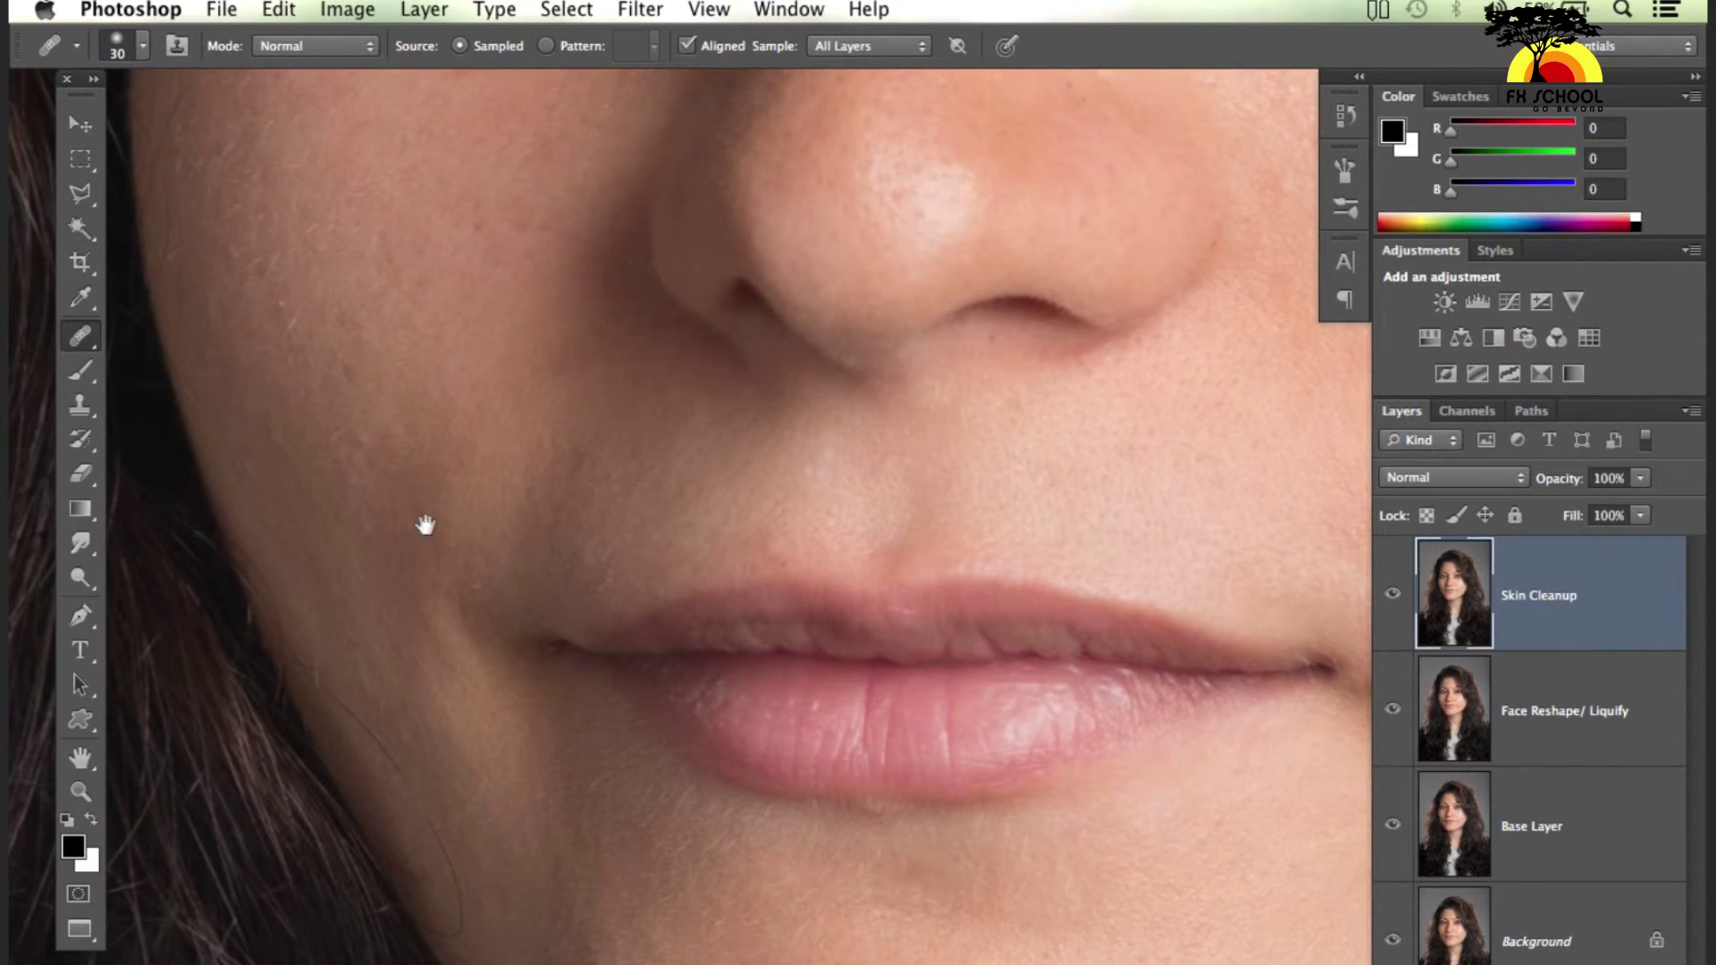
{"action": "scroll", "coordinate": [474, 652], "scroll_direction": "up", "scroll_amount": 5}
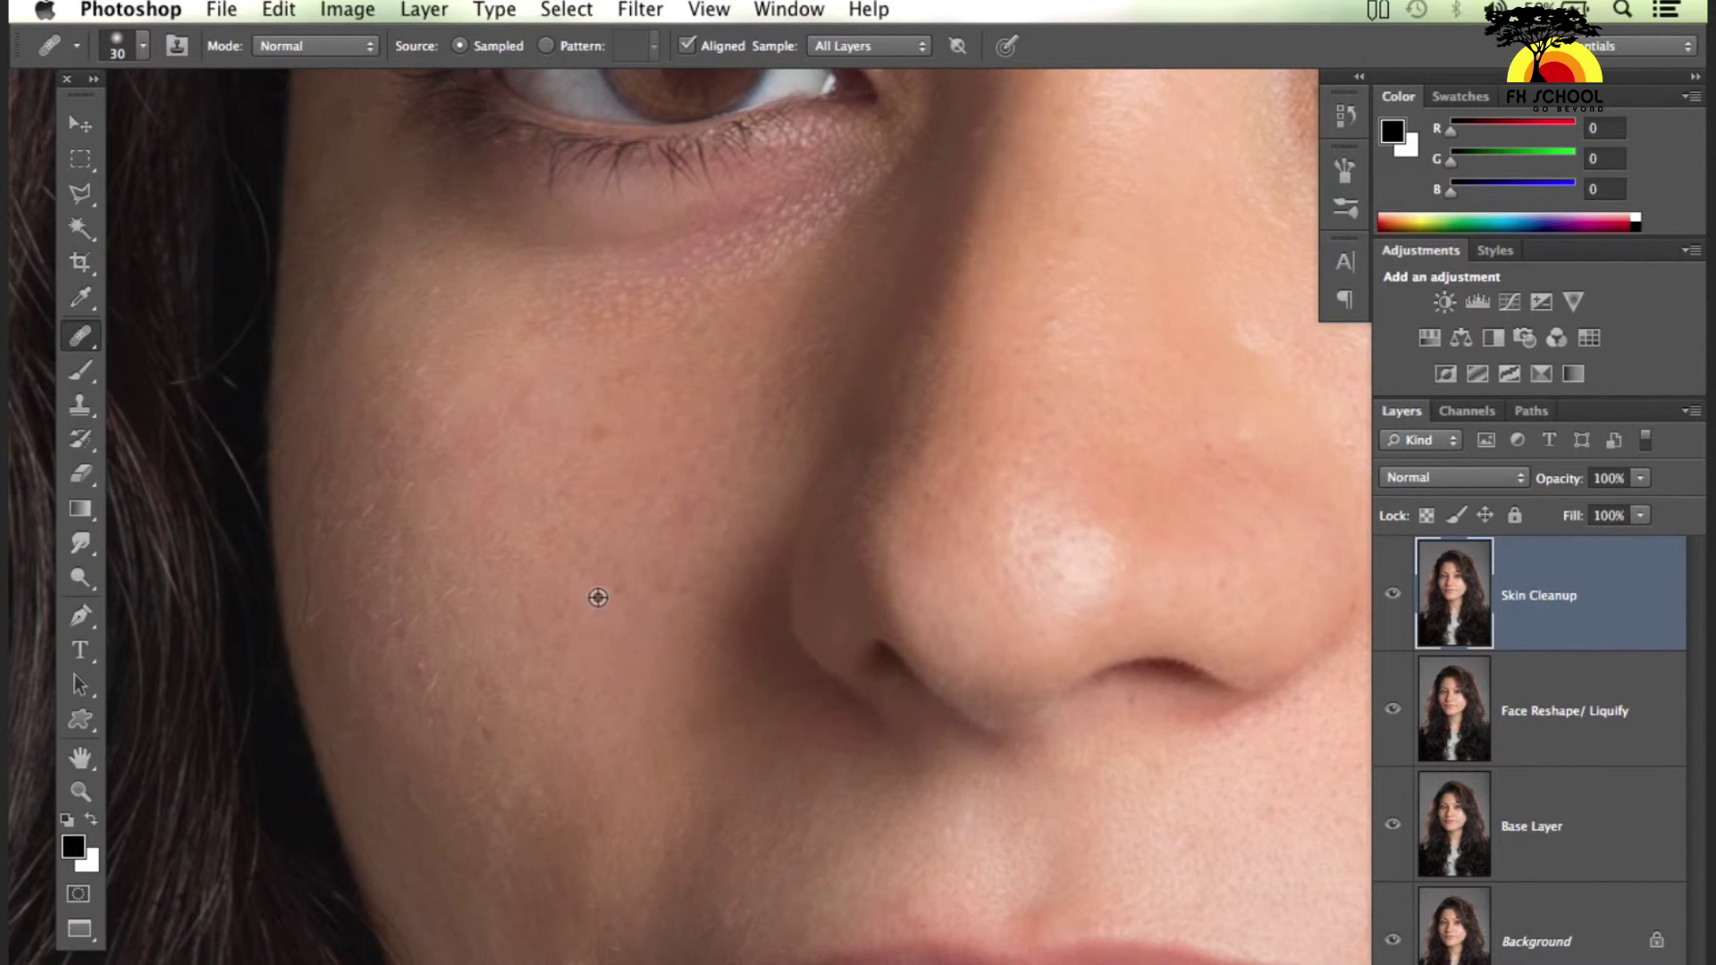
{"action": "left_click", "coordinate": [596, 484], "text": "alt"}
{"action": "left_click", "coordinate": [597, 443]}
{"action": "left_click", "coordinate": [703, 456], "text": "alt"}
Pan across both eyes and brows and switch to the Move tool
{"action": "left_click_drag", "start_coordinate": [1025, 479], "coordinate": [930, 747]}
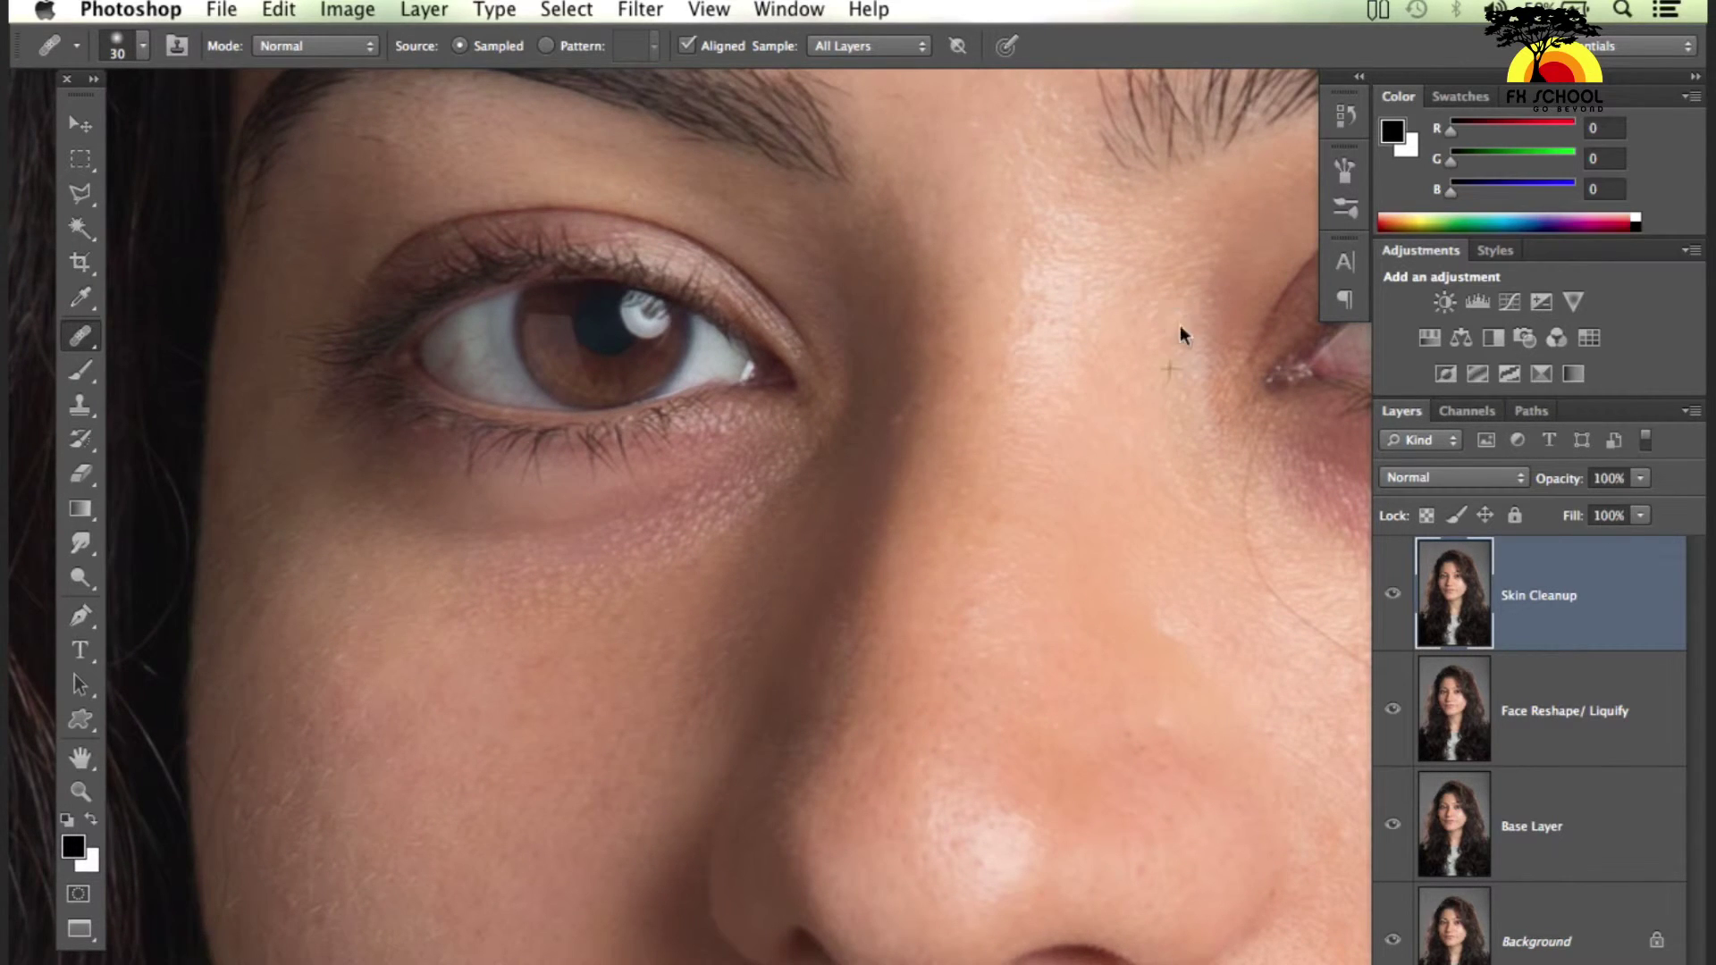
{"action": "left_click_drag", "start_coordinate": [1241, 575], "coordinate": [787, 540]}
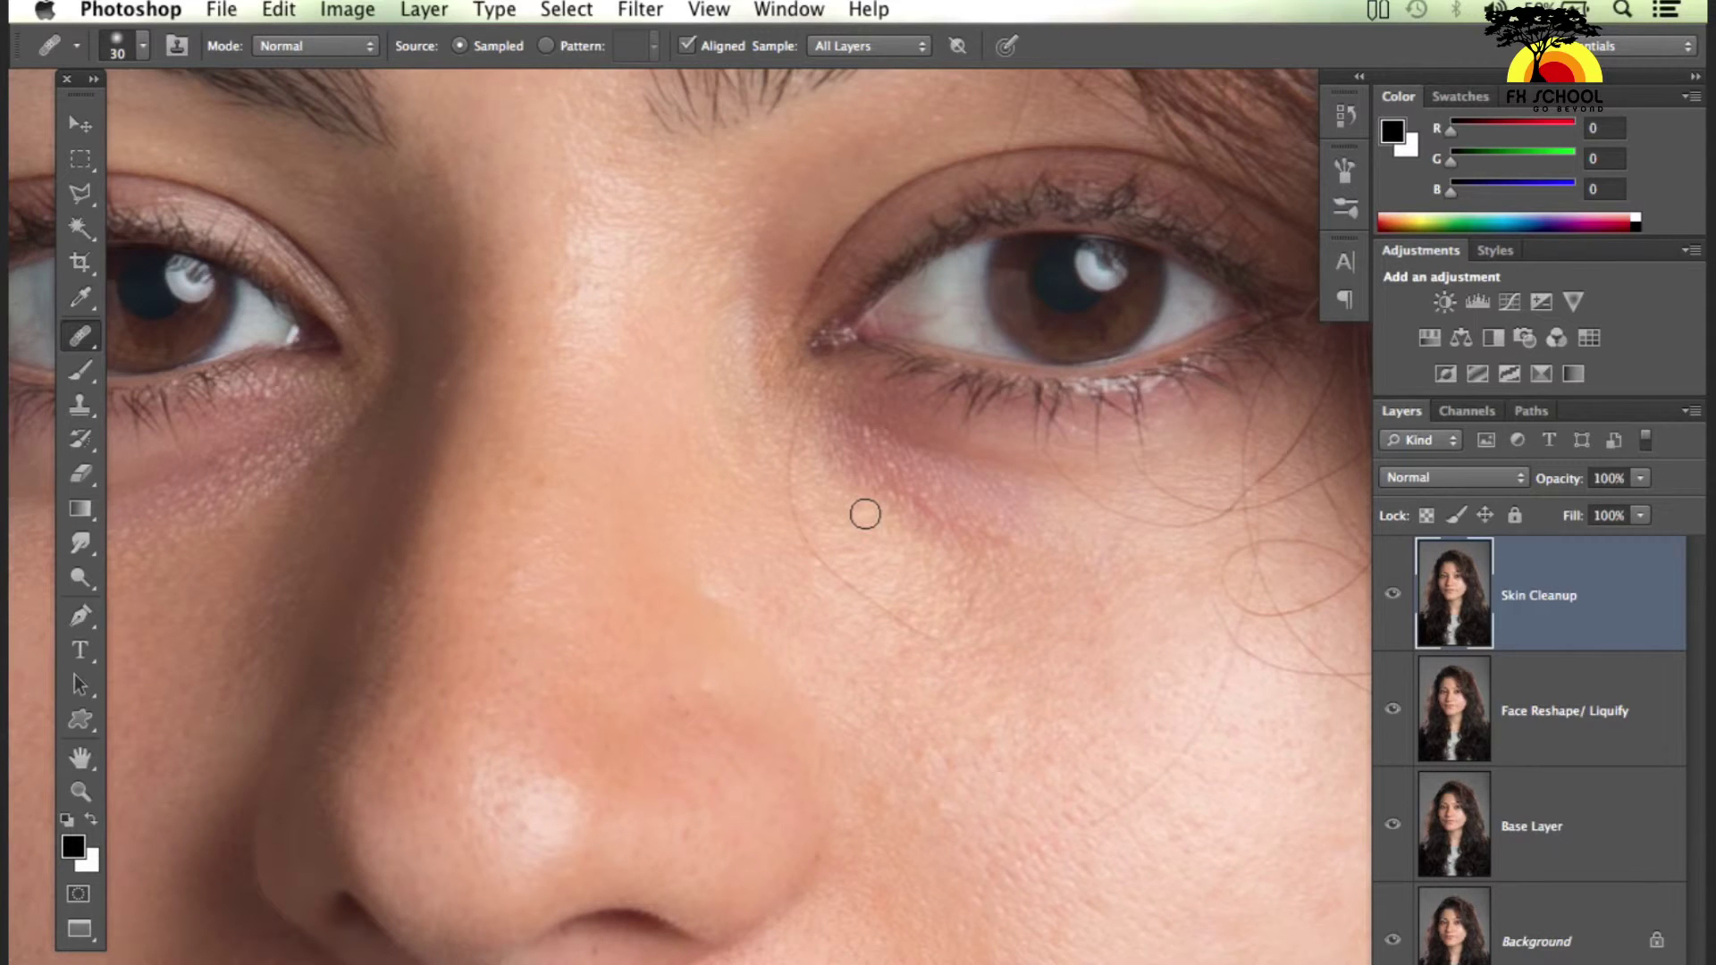
{"action": "key", "text": "v"}
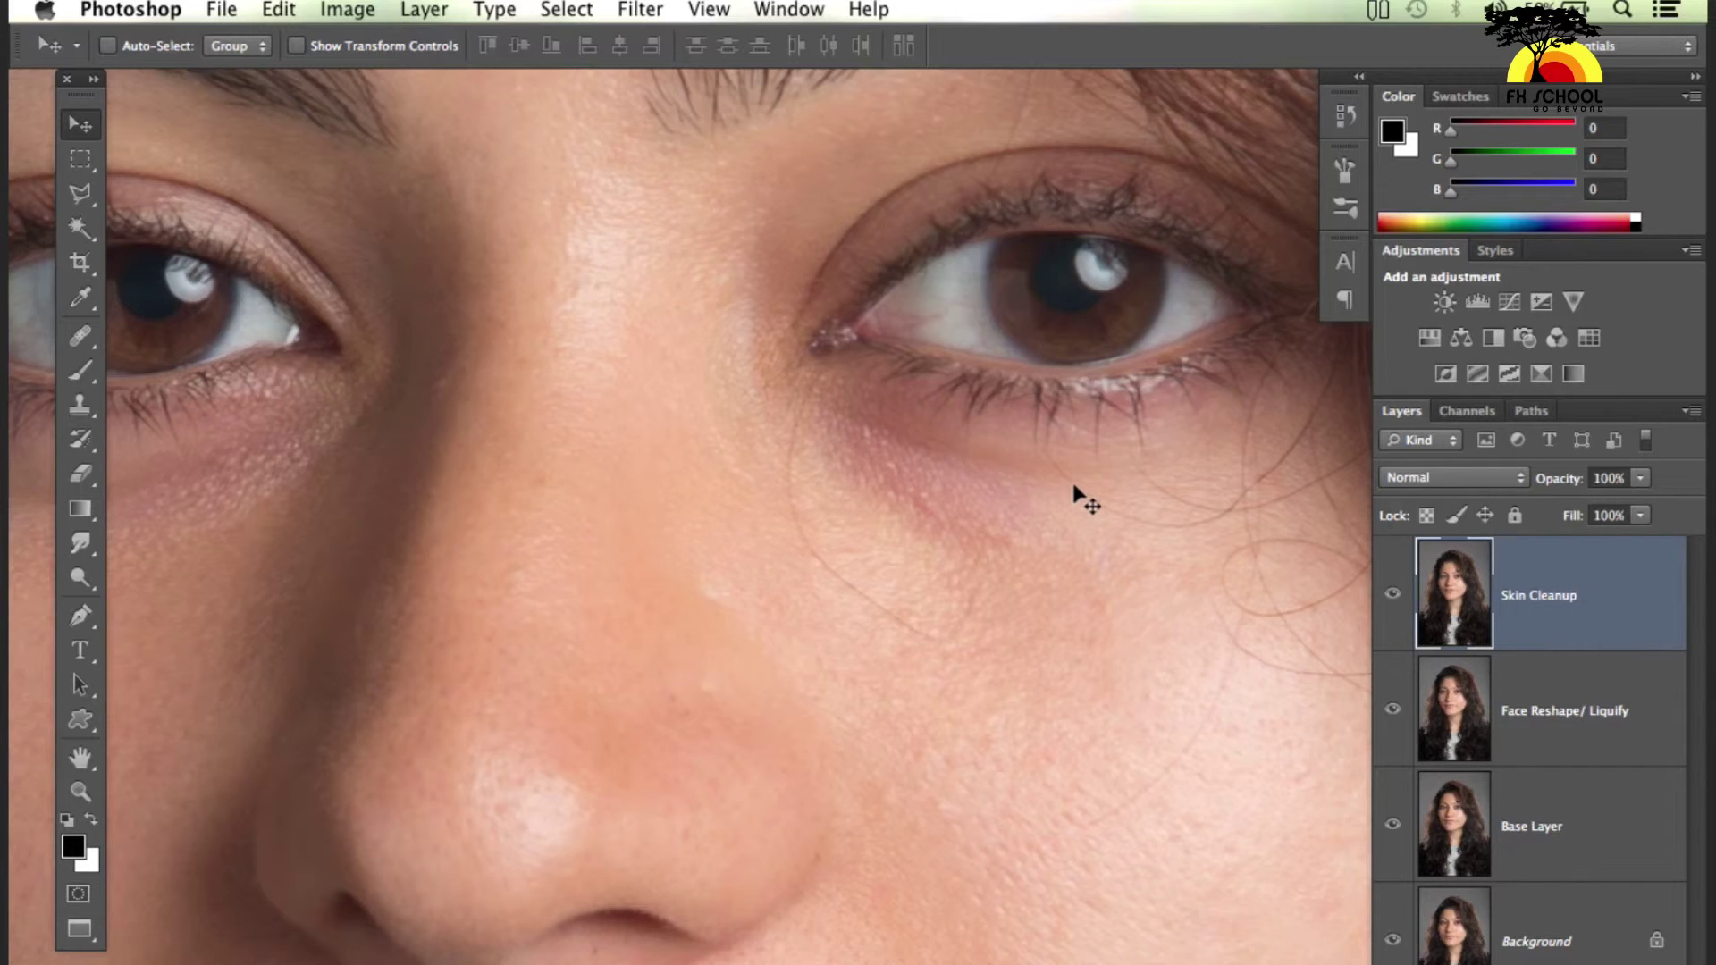
Make the sampled-source Healing Brush the active tool after sampling clean cheek skin
{"action": "left_click", "coordinate": [80, 340]}
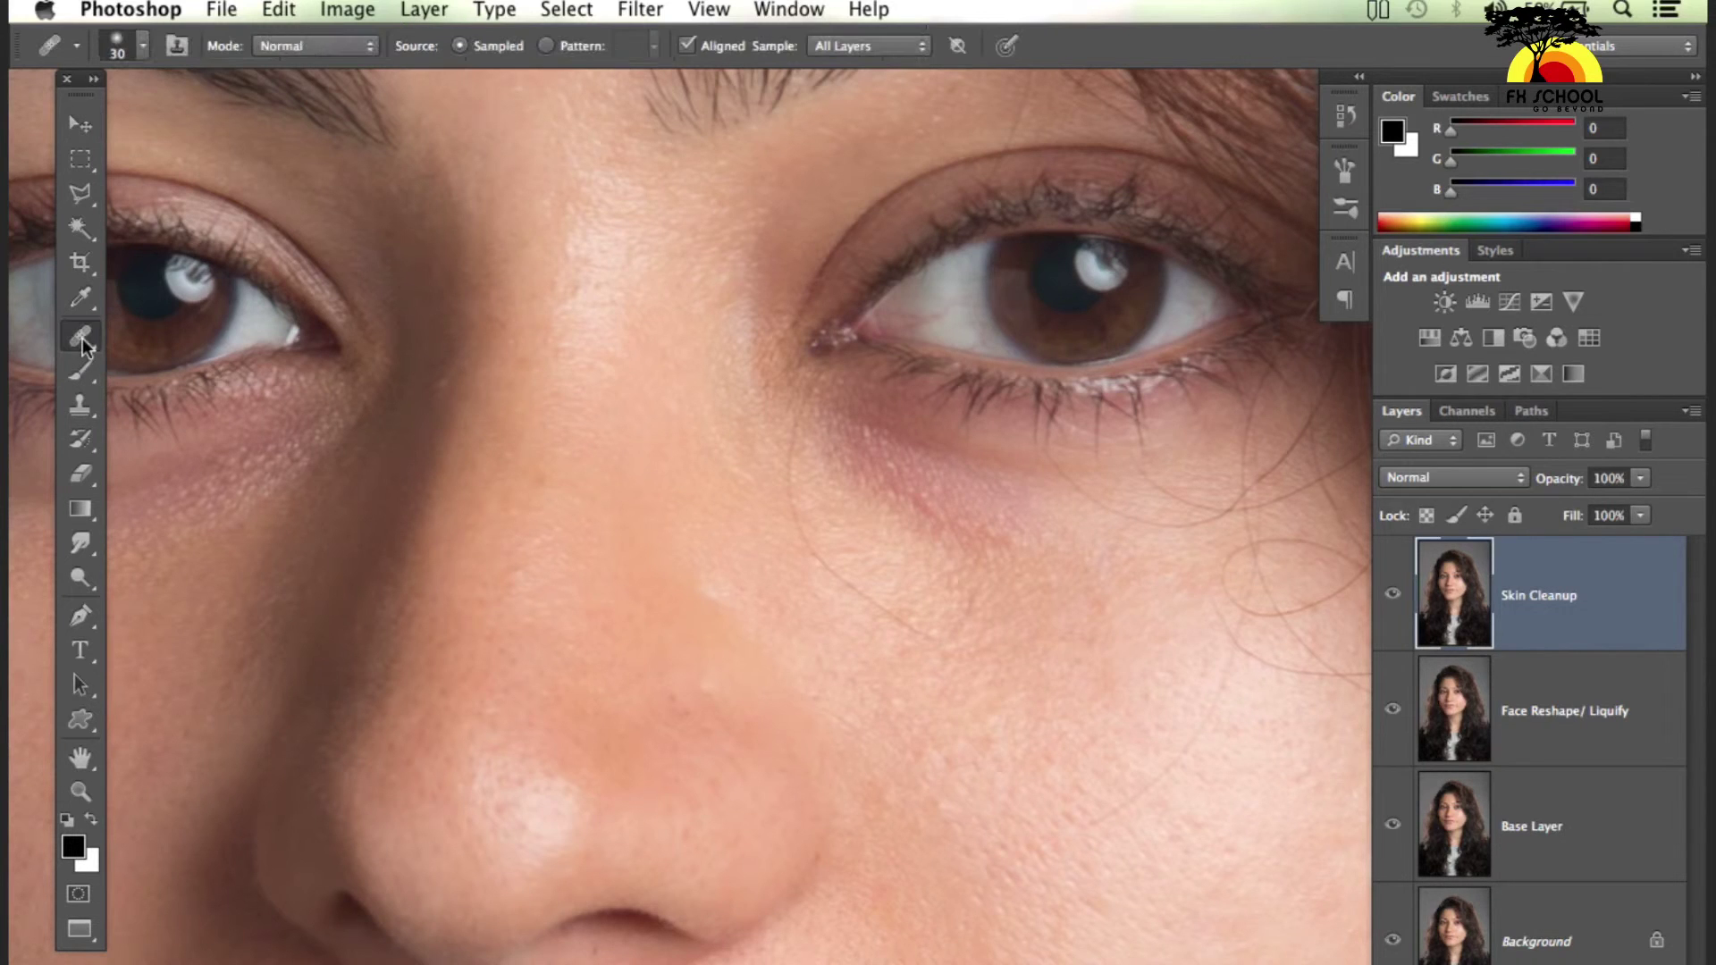
{"action": "left_click", "coordinate": [965, 574], "text": "alt"}
{"action": "right_click", "coordinate": [89, 339]}
{"action": "left_click", "coordinate": [157, 329]}
{"action": "right_click", "coordinate": [84, 347]}
{"action": "left_click", "coordinate": [187, 354]}
Sample skin beside the under-eye patch and paint over the dark area under the right eye
{"action": "left_click", "coordinate": [939, 563], "text": "alt"}
{"action": "left_click", "coordinate": [893, 547], "text": "alt"}
{"action": "left_click", "coordinate": [890, 506]}
{"action": "left_click_drag", "start_coordinate": [891, 506], "coordinate": [858, 483]}
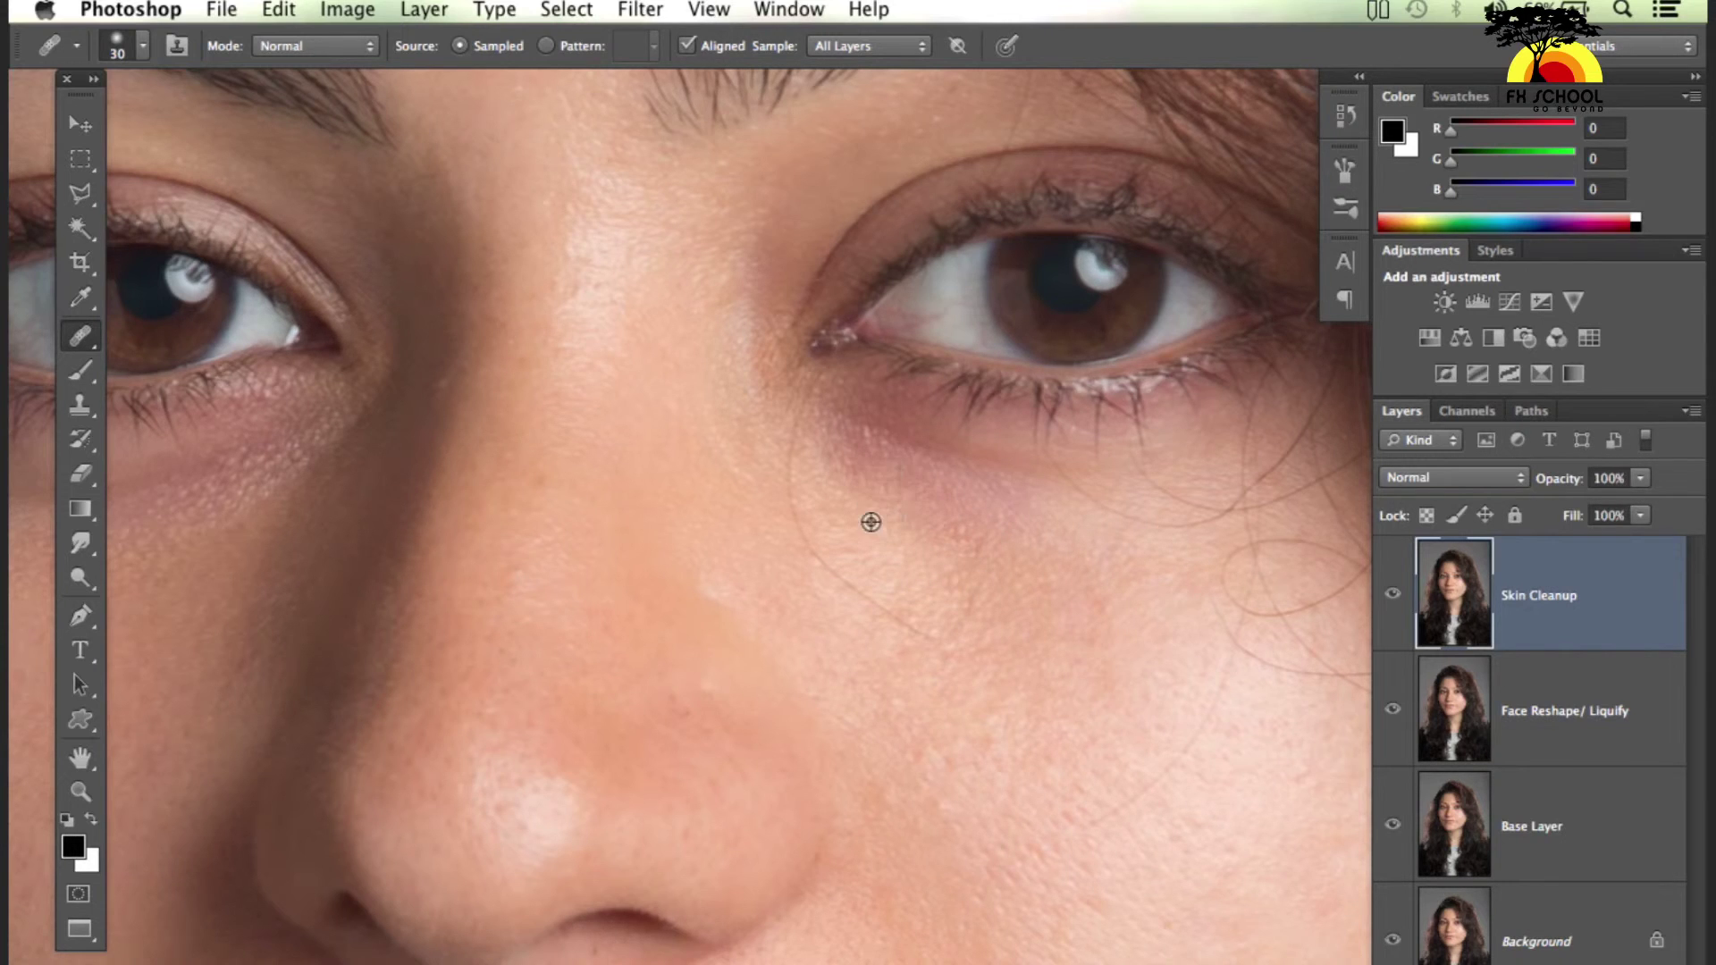
Lighten the dark patches under the right-hand and left-hand eyes
{"action": "key", "text": "ctrl+minus"}
{"action": "left_click", "coordinate": [954, 510], "text": "alt"}
{"action": "left_click_drag", "start_coordinate": [889, 525], "coordinate": [920, 533]}
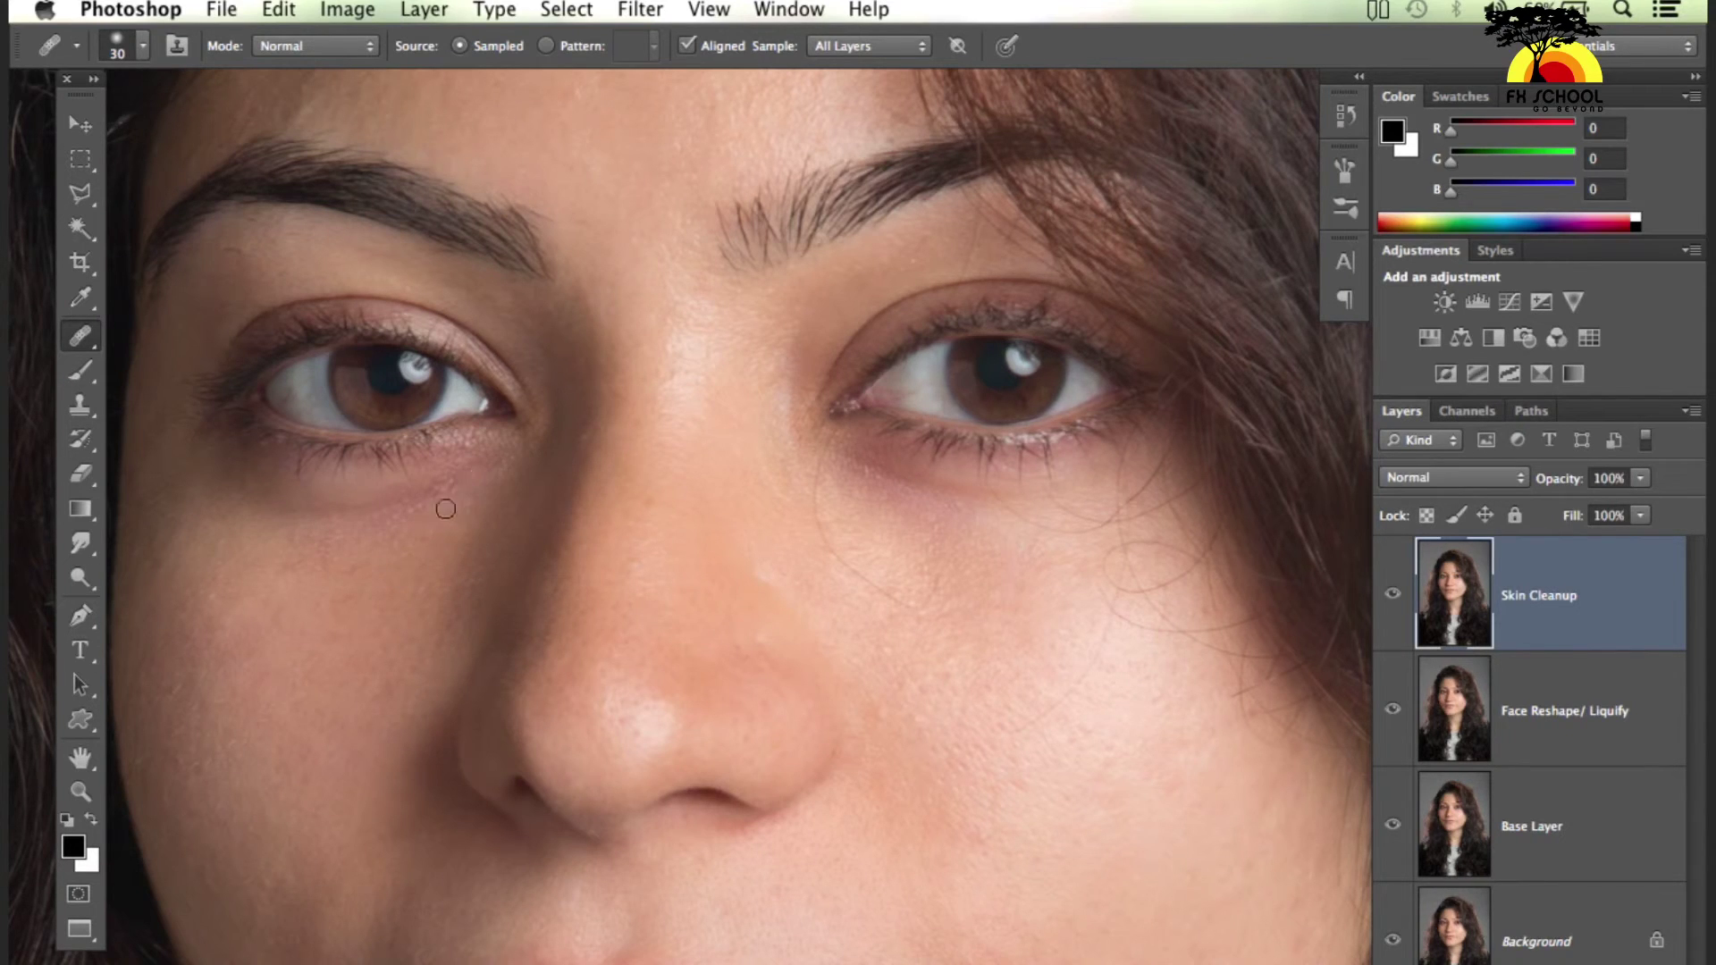
{"action": "left_click_drag", "start_coordinate": [410, 533], "coordinate": [402, 529]}
Sample clean forehead skin as the healing source and zoom in on the left eyebrow
{"action": "key", "text": "ctrl+plus"}
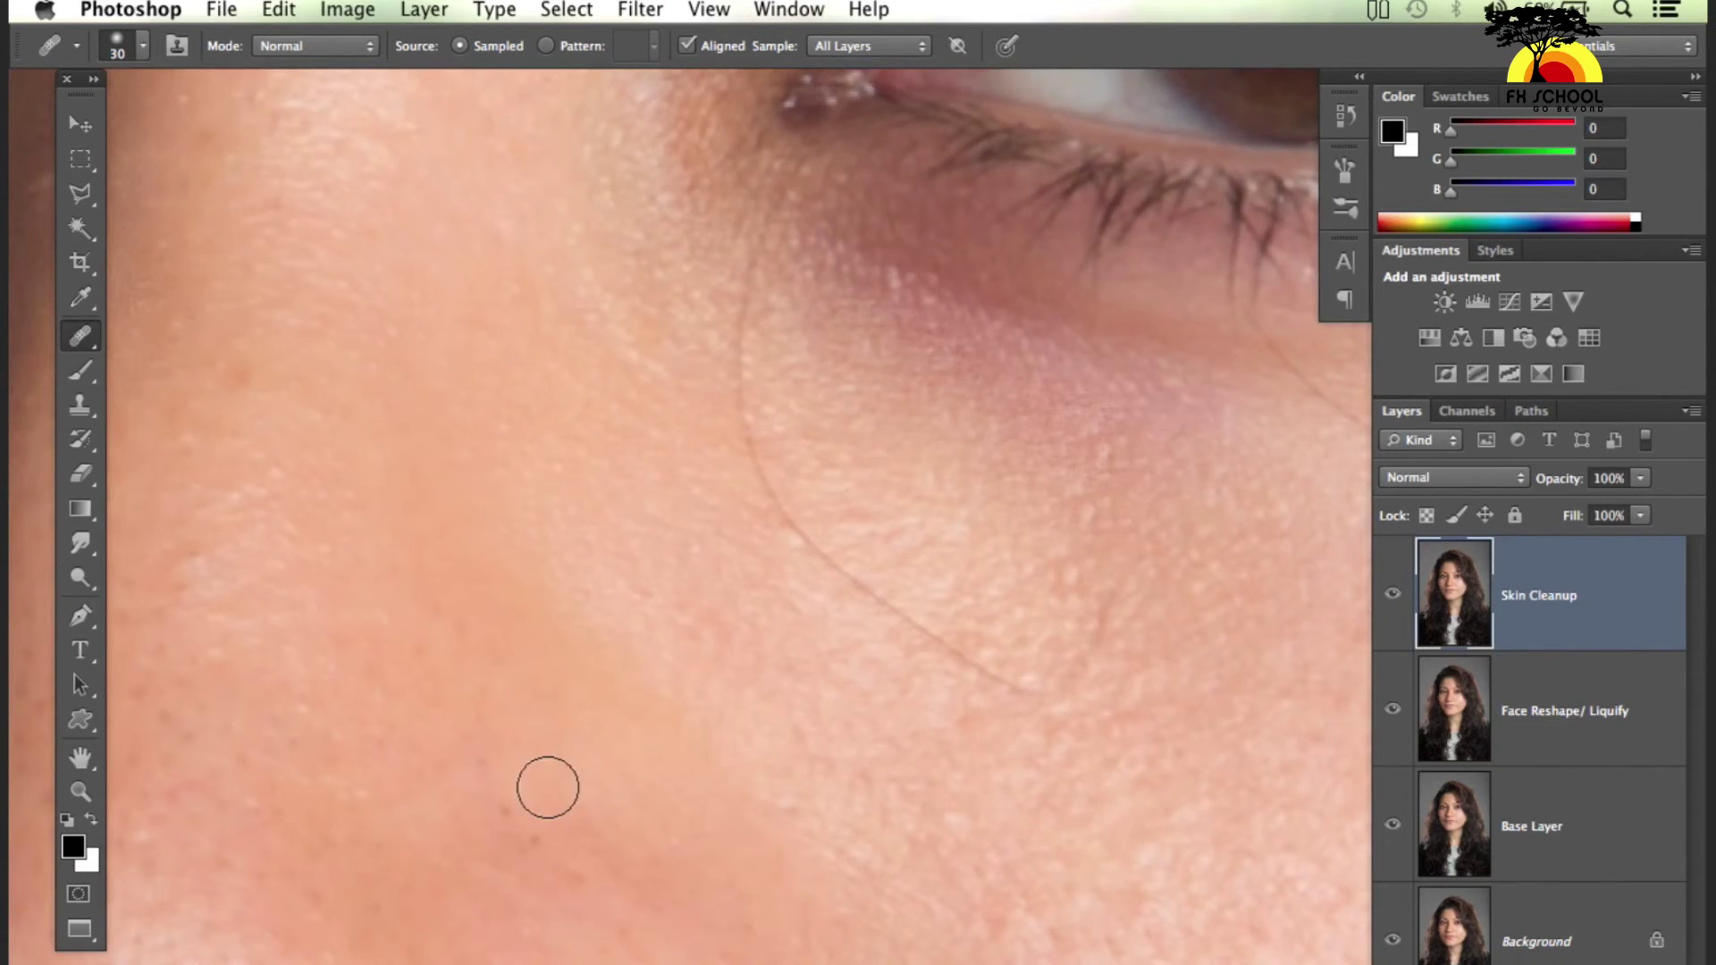
{"action": "left_click_drag", "start_coordinate": [601, 888], "coordinate": [708, 655]}
{"action": "key", "text": "ctrl+minus"}
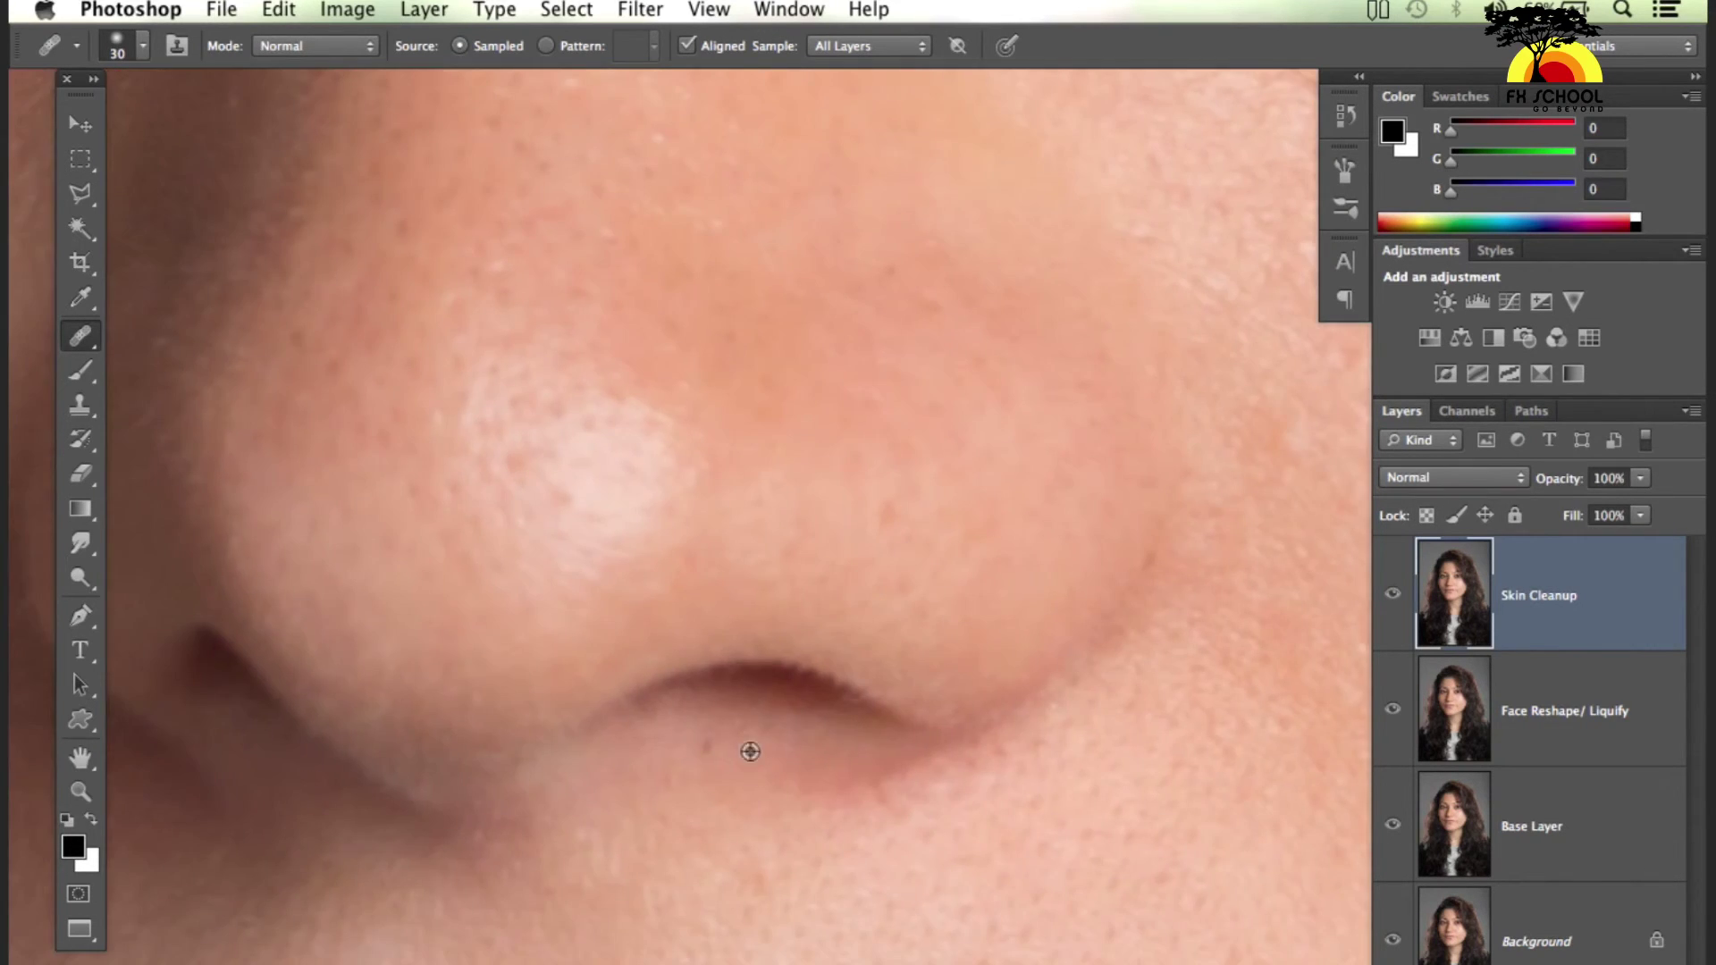
{"action": "key", "text": "ctrl+plus"}
{"action": "mouse_move", "coordinate": [785, 375]}
{"action": "left_mouse_down"}
{"action": "mouse_move", "coordinate": [866, 456]}
{"action": "mouse_move", "coordinate": [825, 574]}
{"action": "left_mouse_up"}
{"action": "key", "text": "ctrl+minus"}
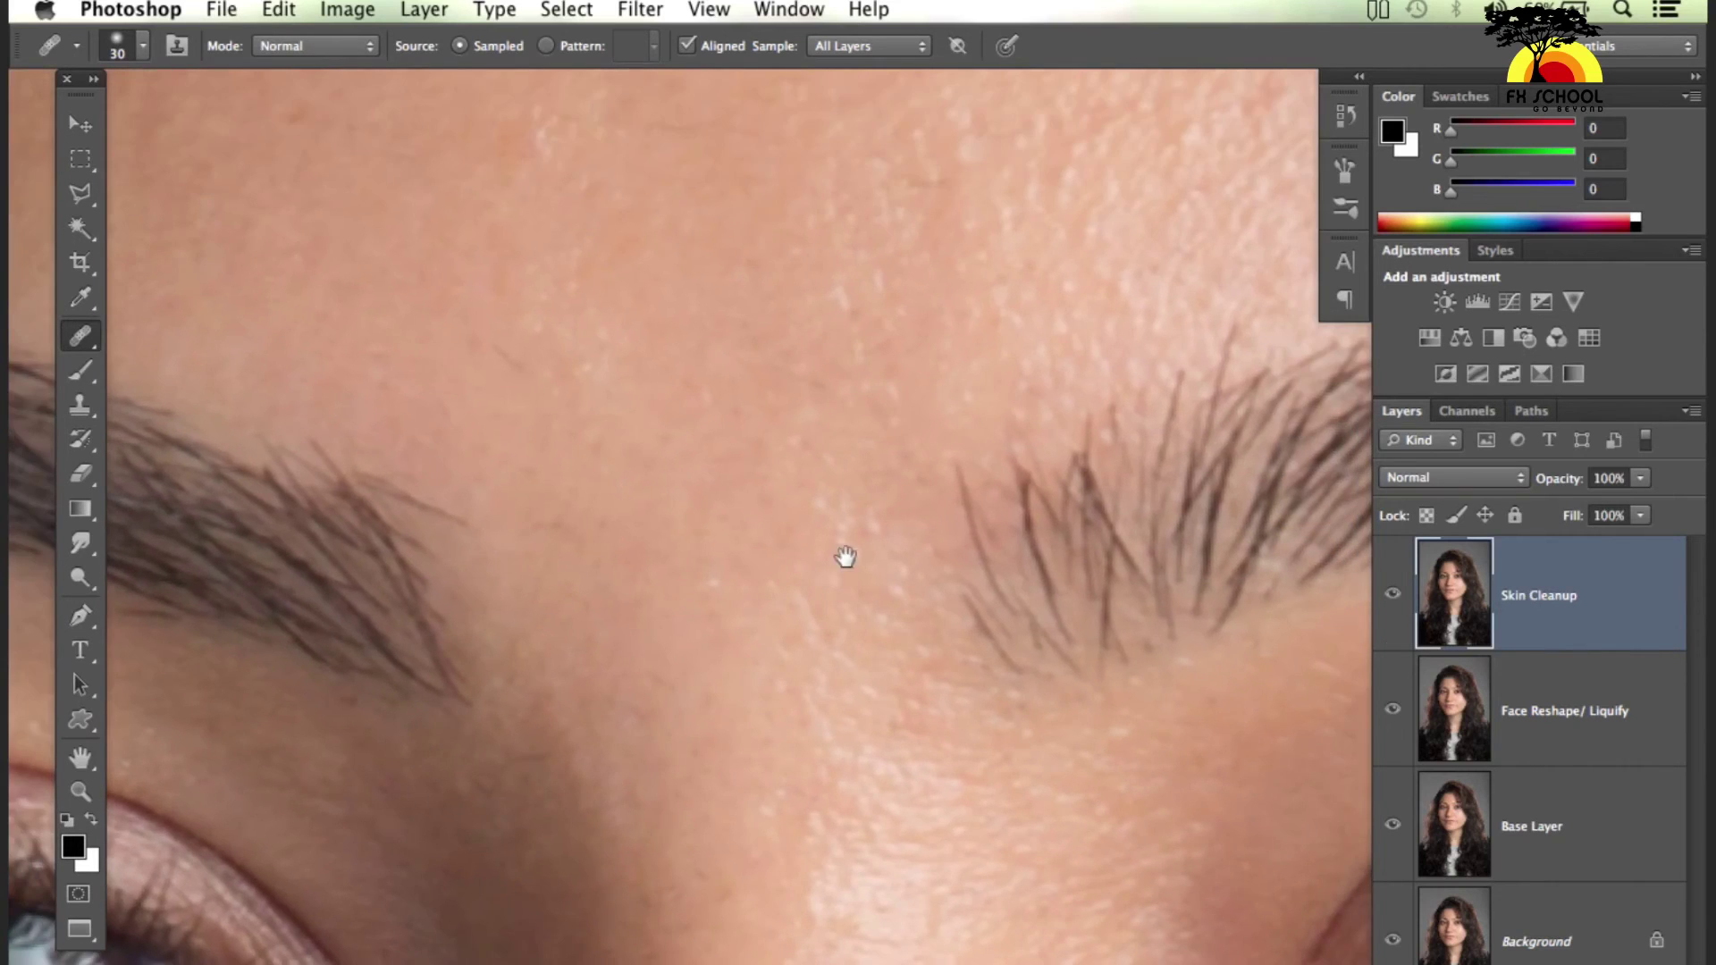
{"action": "key", "text": "ctrl+minus"}
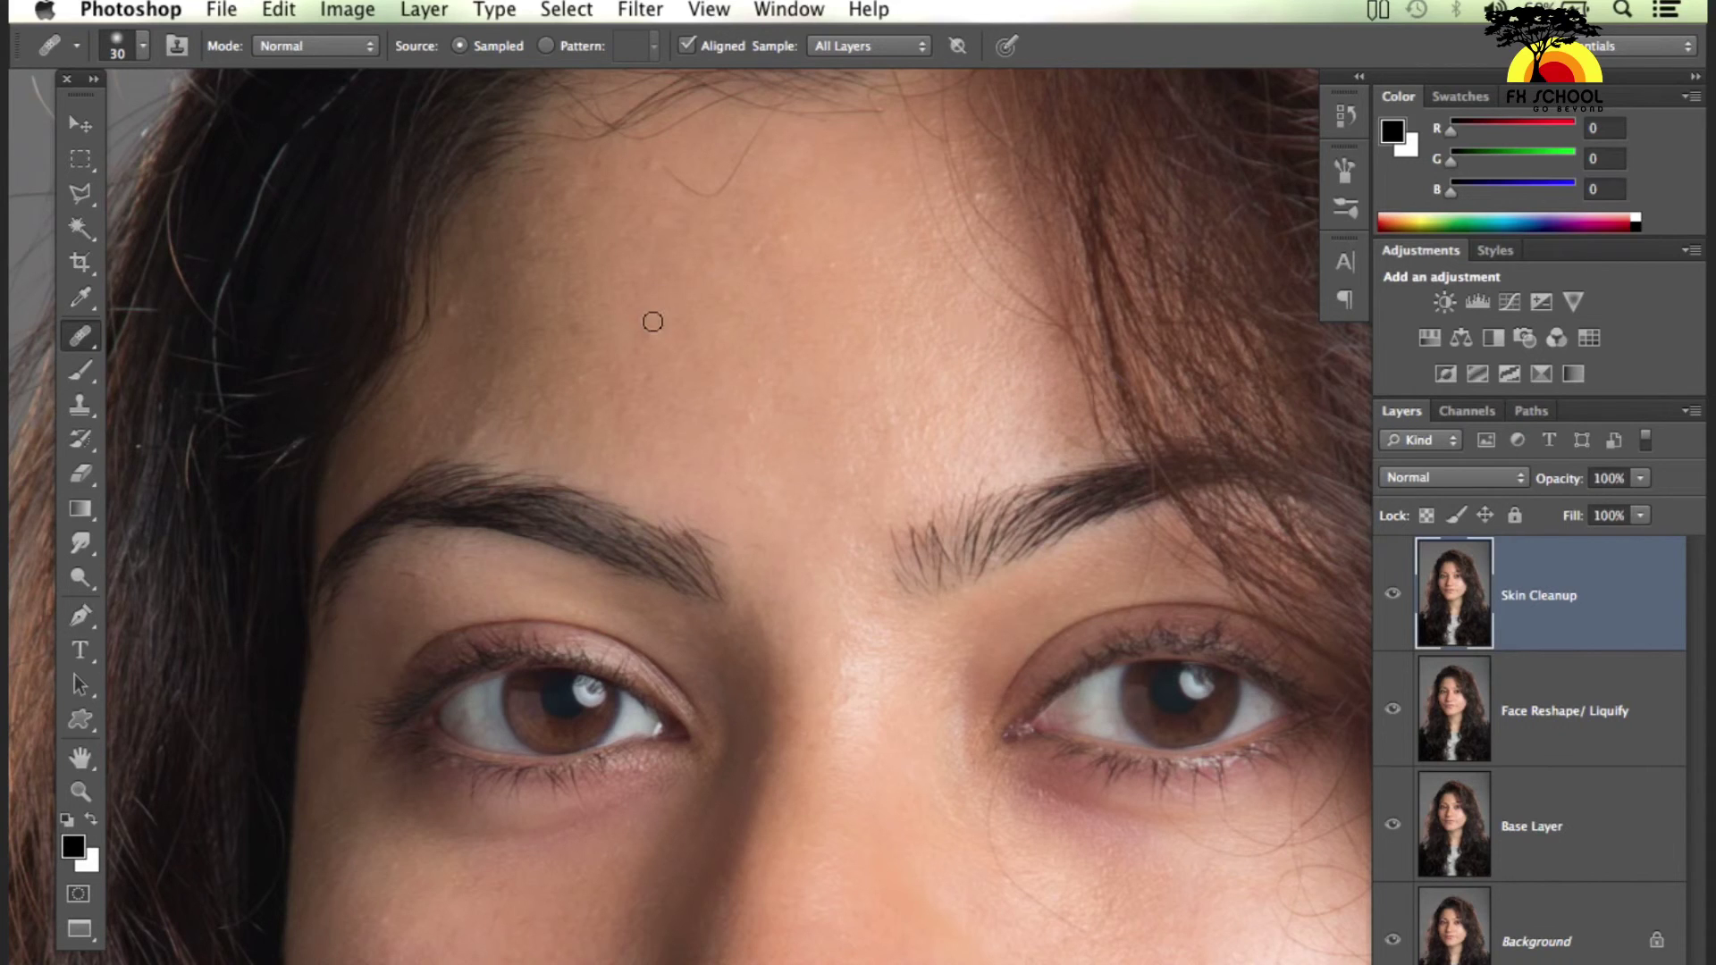
{"action": "left_click", "coordinate": [581, 223], "text": "alt"}
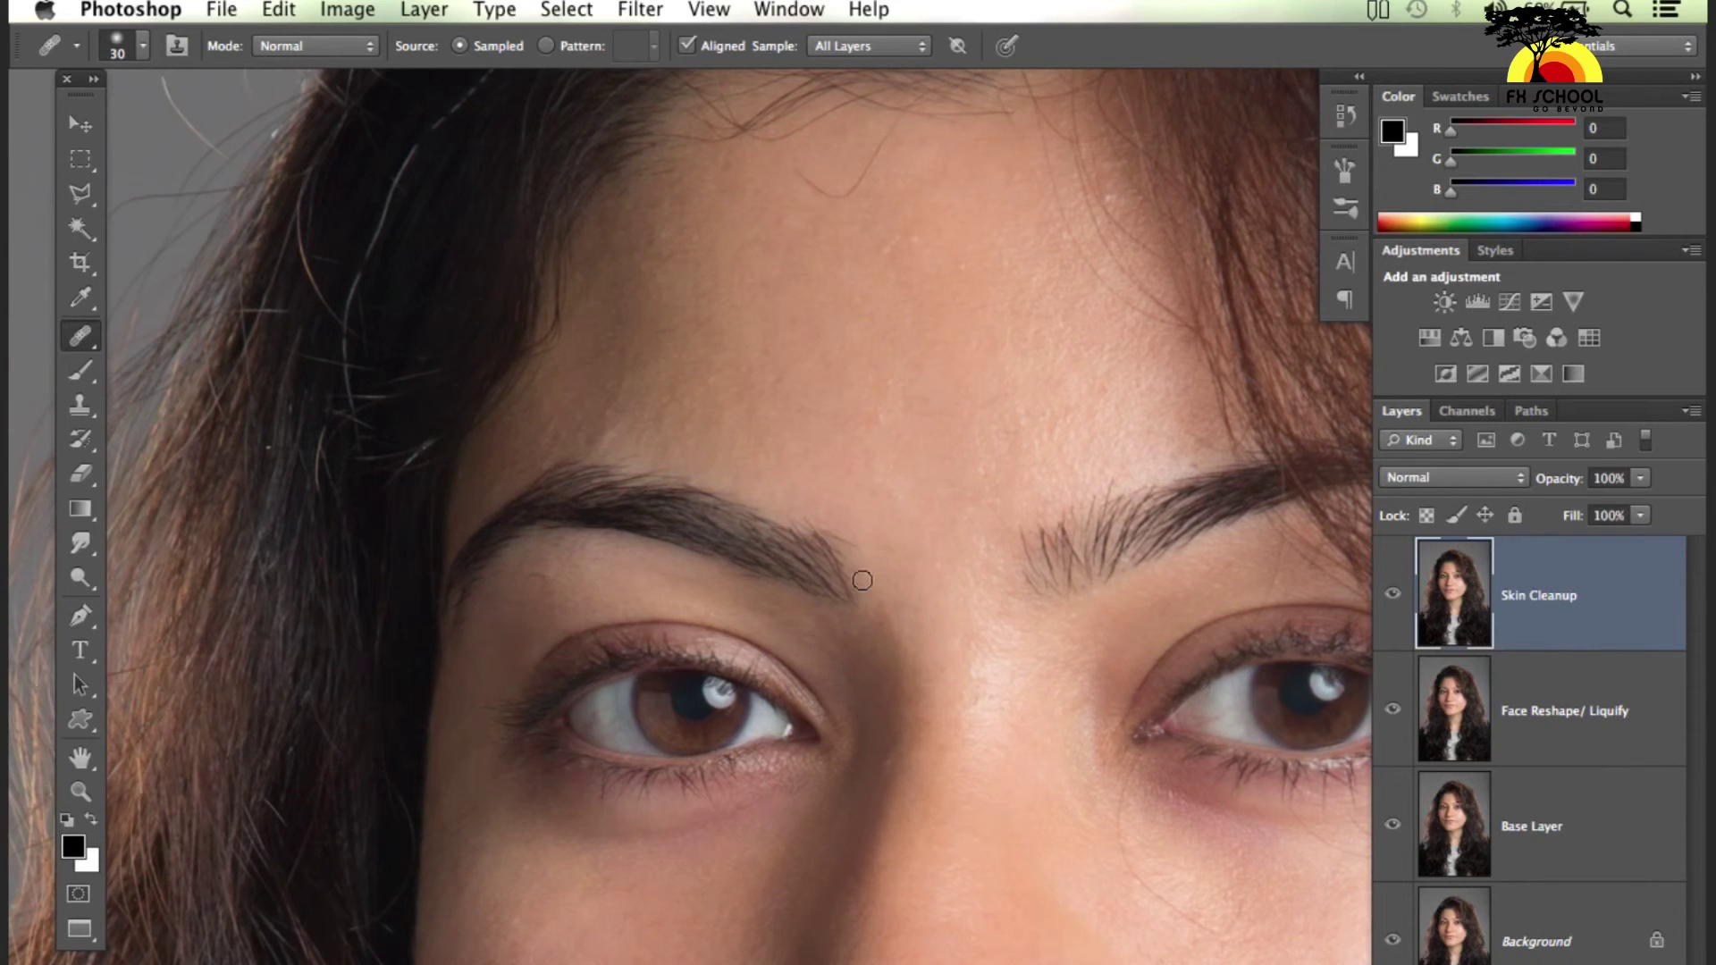
{"action": "key", "text": "super+plus"}
{"action": "key", "text": "super+plus"}
{"action": "key", "text": "super+plus"}
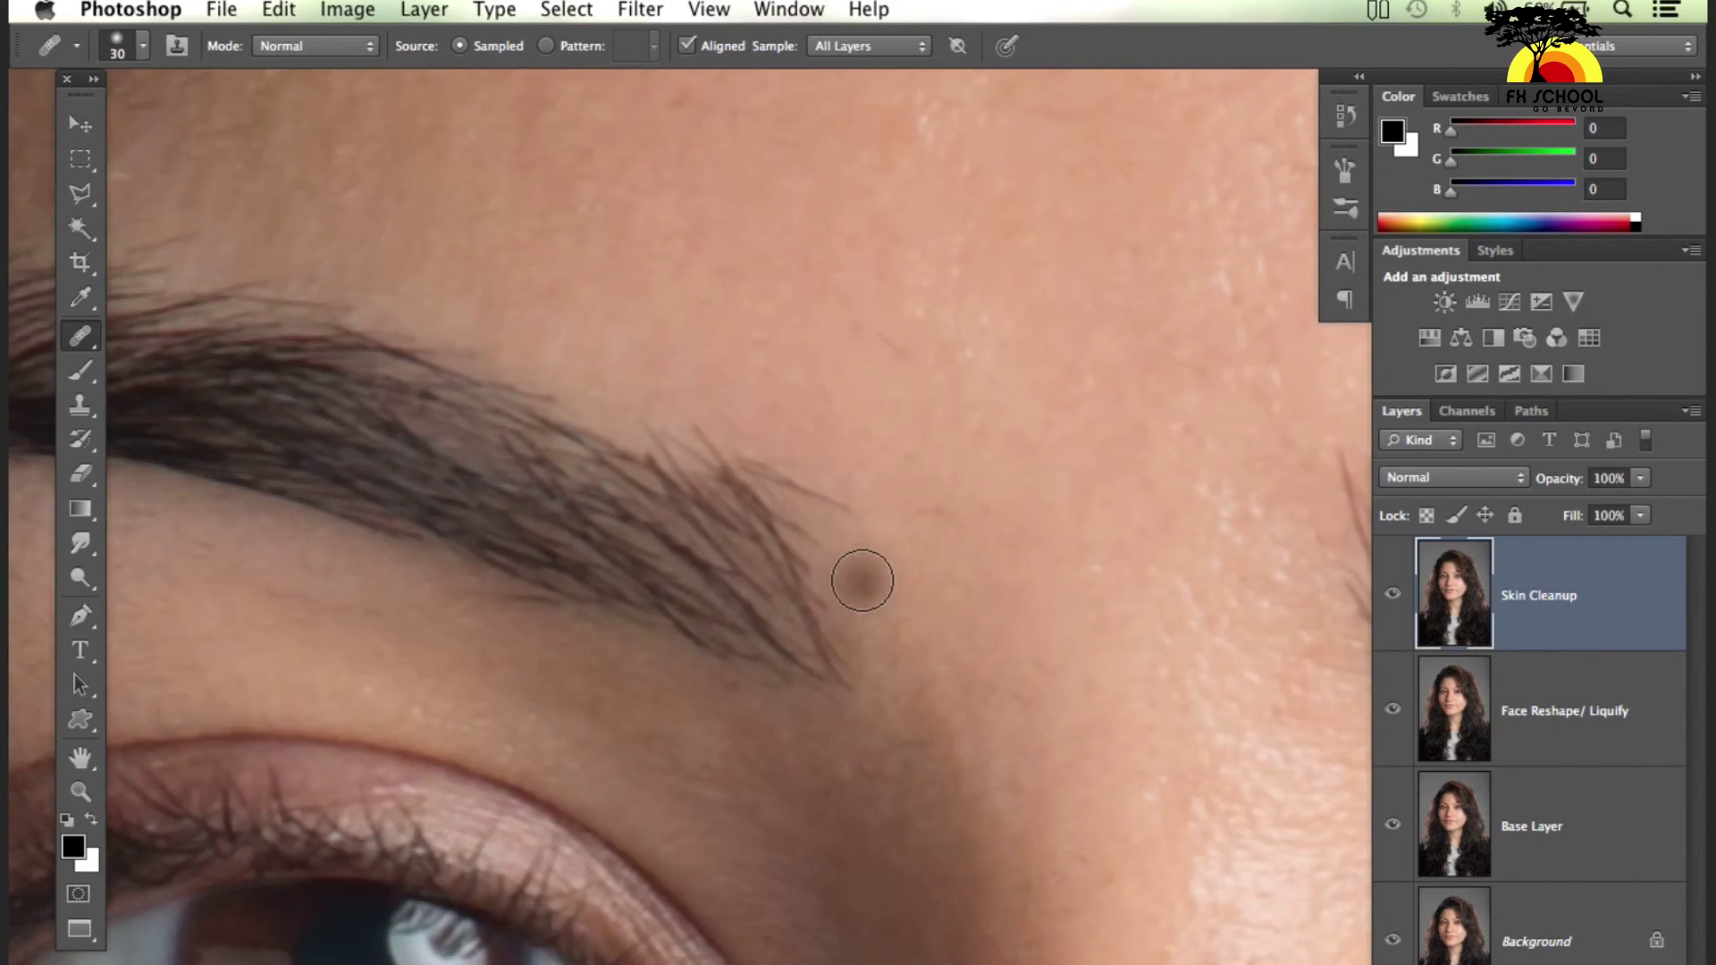
{"action": "key", "text": "super+plus"}
{"action": "key", "text": "super+plus"}
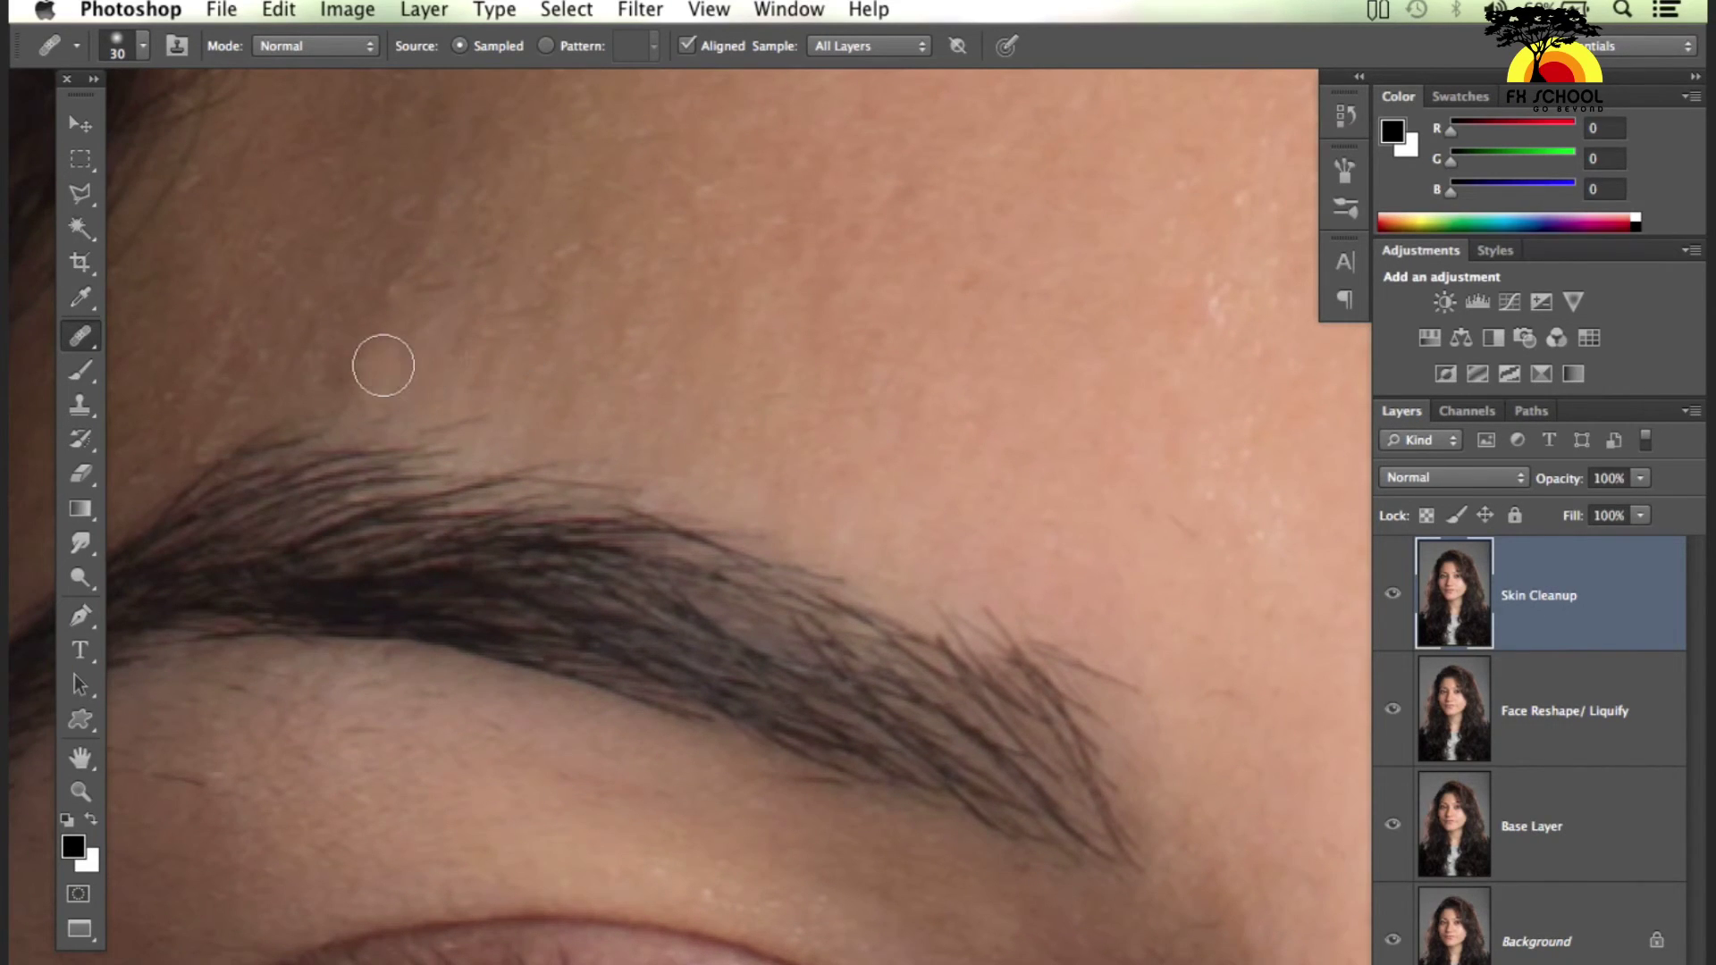
Sample clean chin skin and heal the skin around the mouth corner
{"action": "scroll", "coordinate": [826, 535], "scroll_direction": "down", "scroll_amount": 5}
{"action": "scroll", "coordinate": [891, 180], "scroll_direction": "down", "scroll_amount": 5}
{"action": "scroll", "coordinate": [961, 601], "scroll_direction": "down", "scroll_amount": 5}
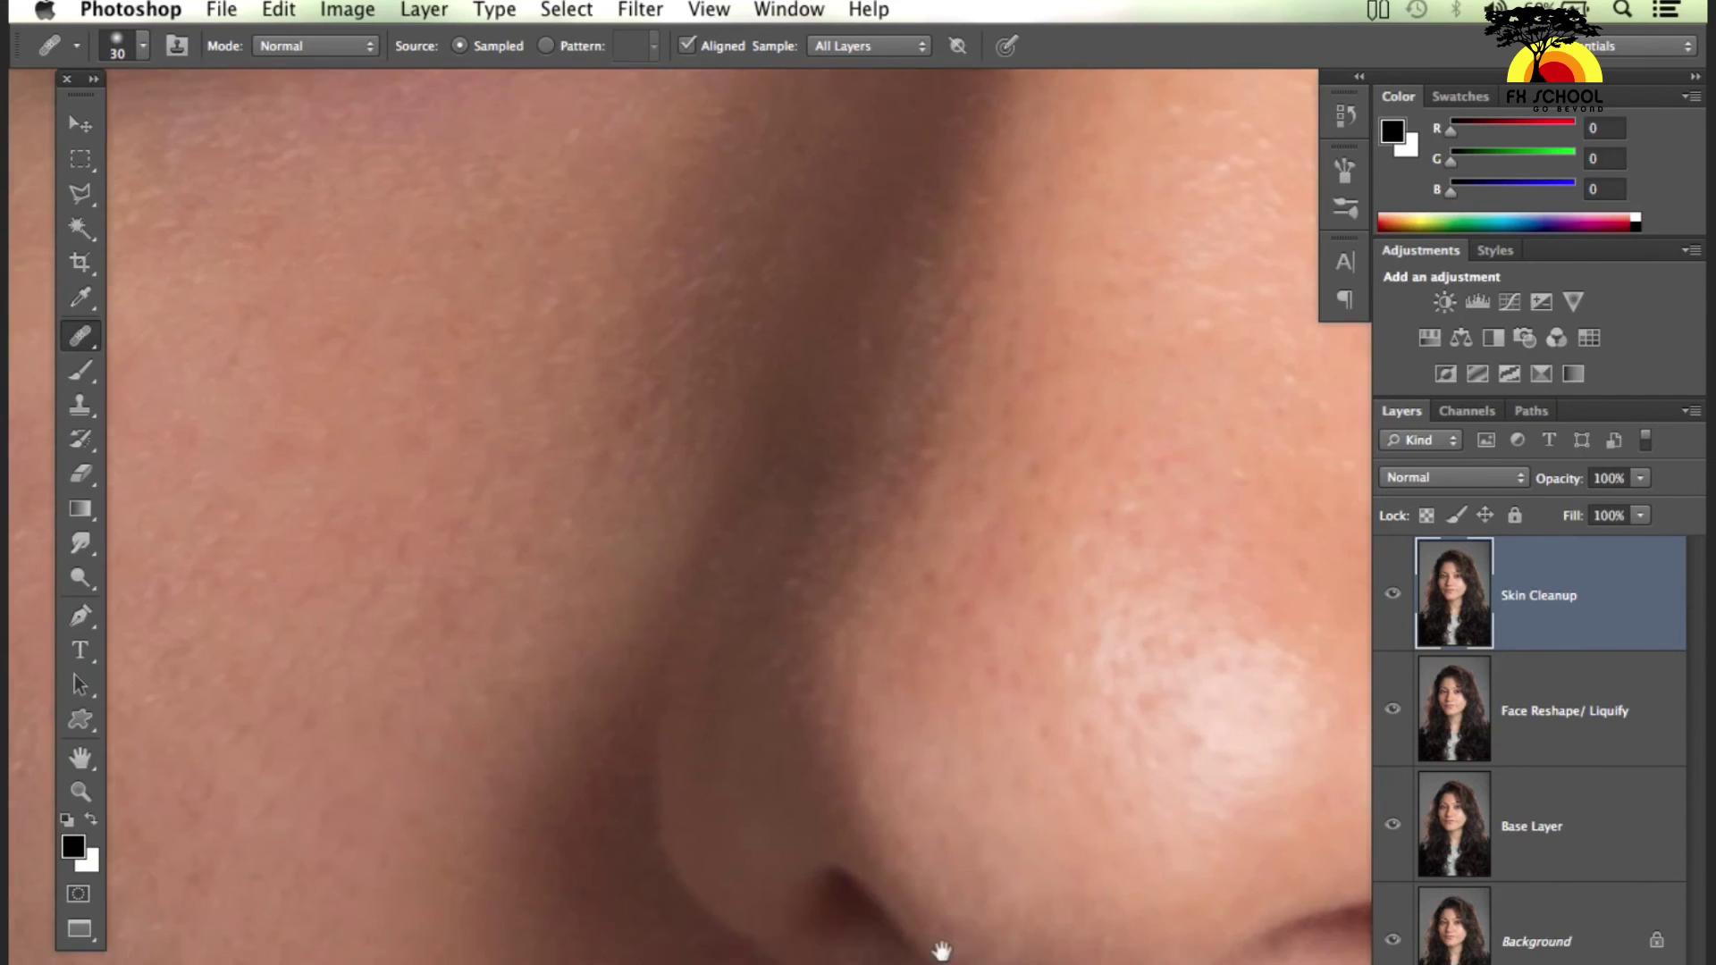
{"action": "scroll", "coordinate": [939, 945], "scroll_direction": "down", "scroll_amount": 1}
{"action": "key", "text": "super+minus"}
{"action": "key", "text": "super+minus"}
{"action": "key", "text": "super+minus"}
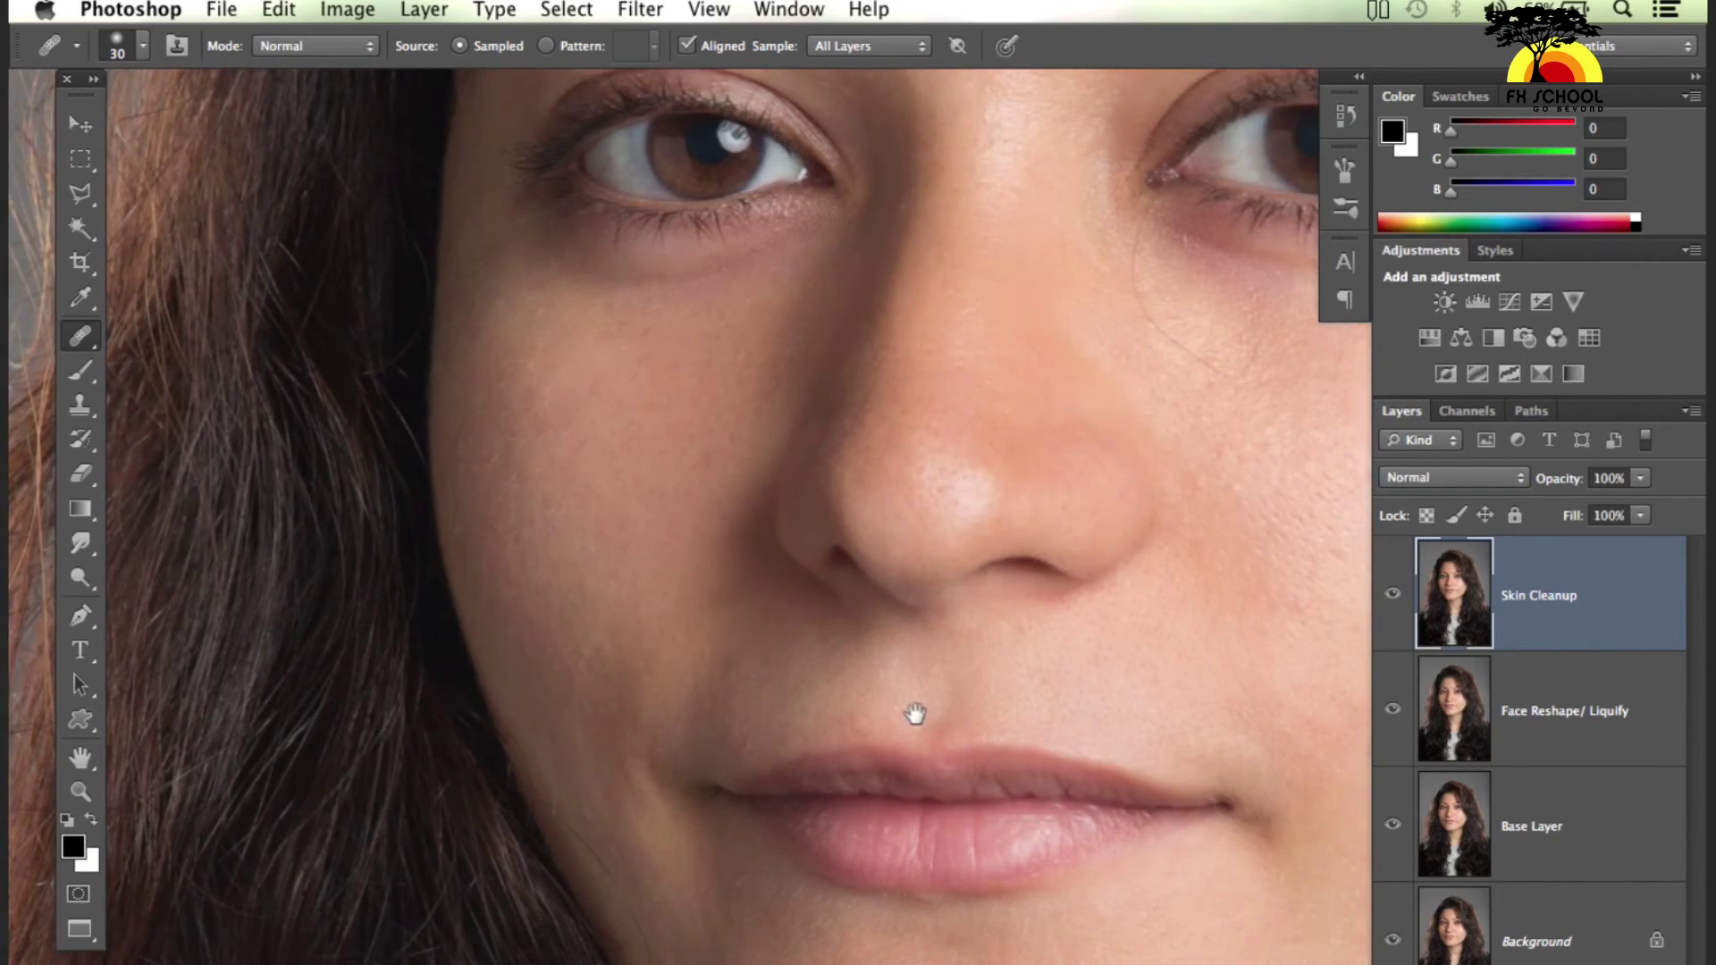
{"action": "key", "text": "super+plus"}
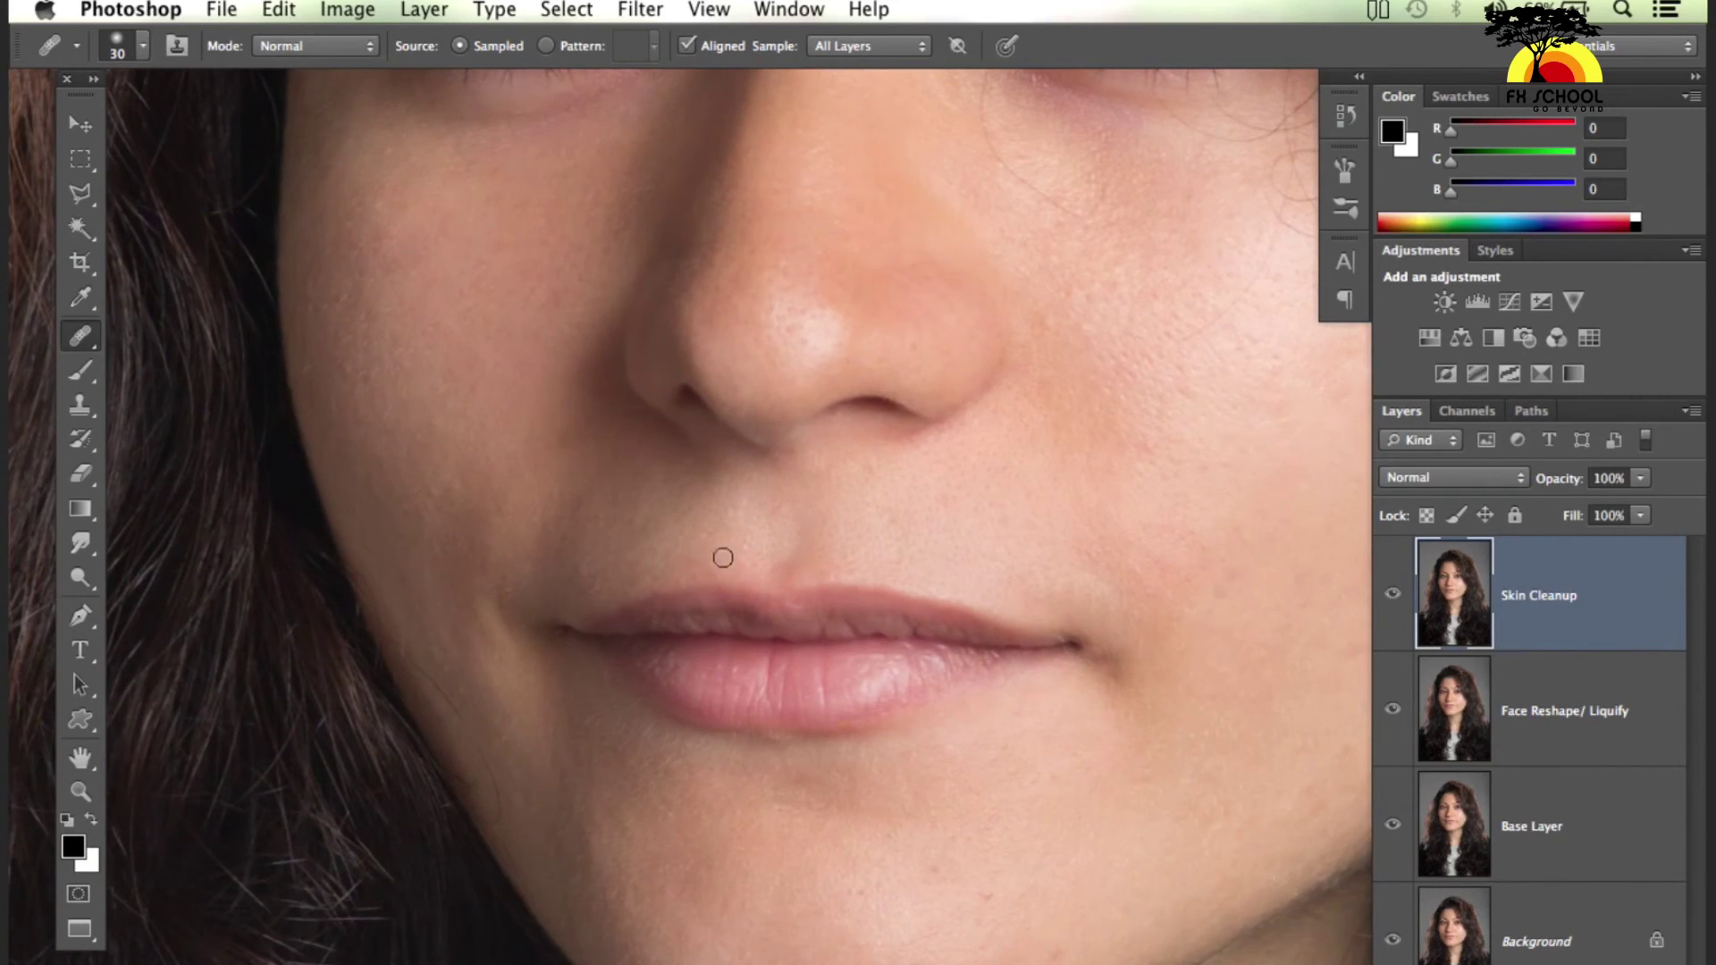
{"action": "scroll", "coordinate": [1049, 800], "scroll_direction": "down", "scroll_amount": 5}
{"action": "scroll", "coordinate": [1050, 801], "scroll_direction": "right", "scroll_amount": 5}
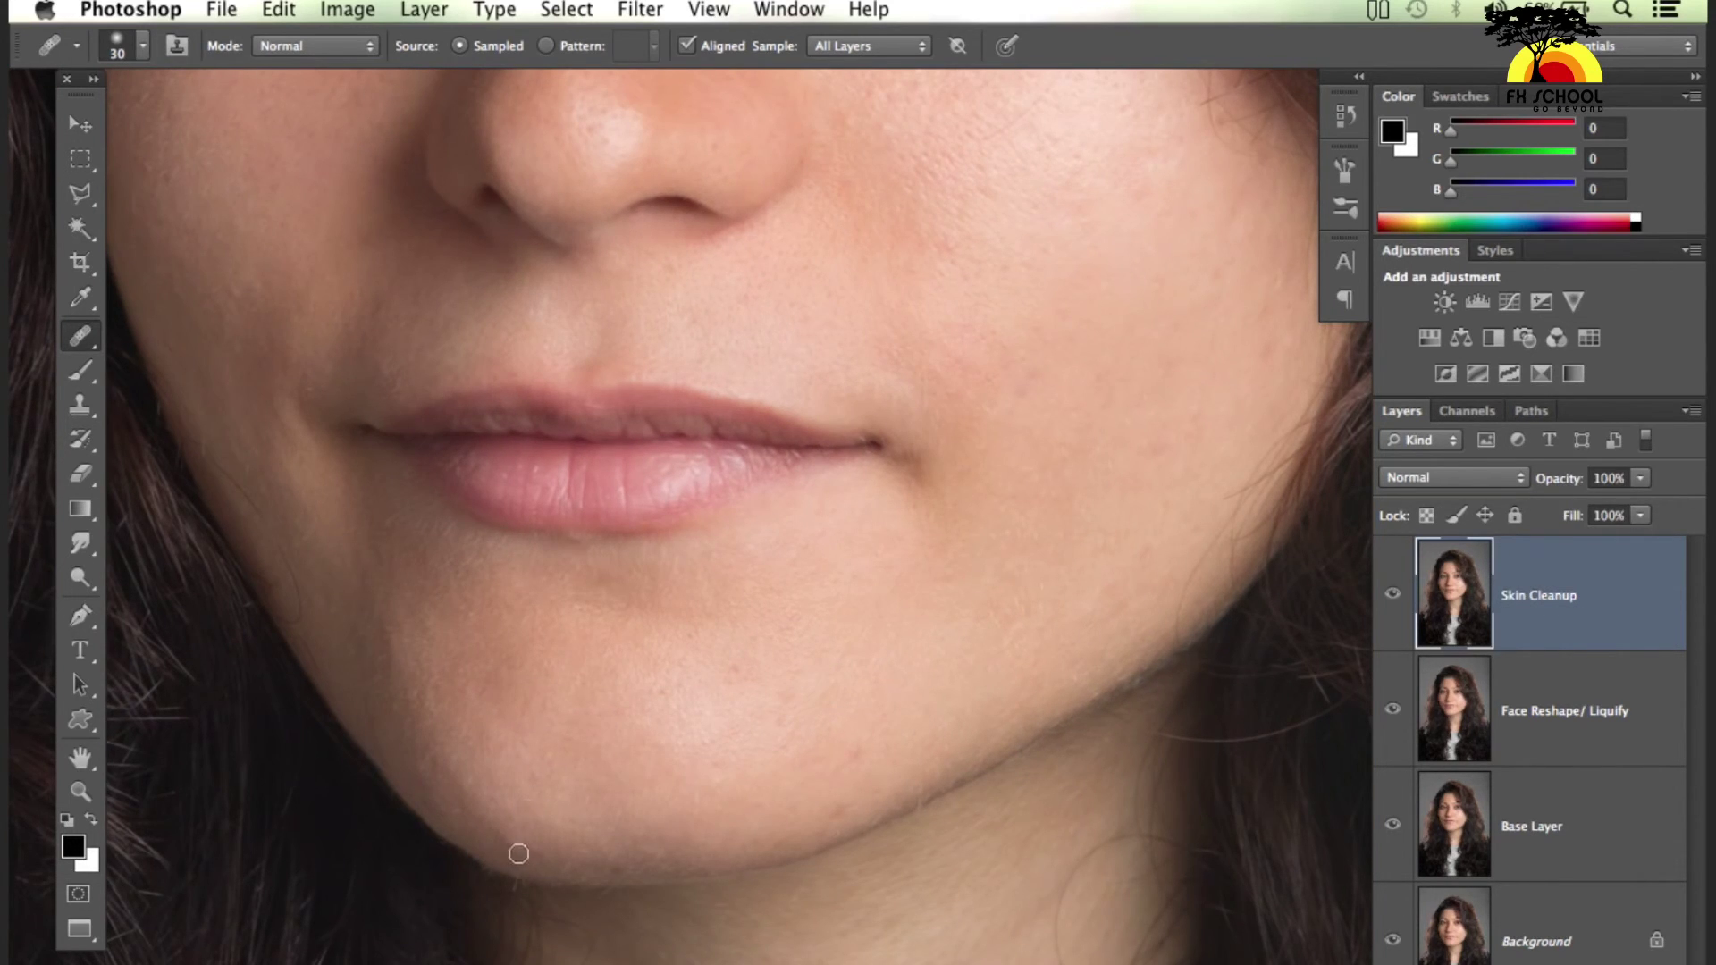
{"action": "left_click", "coordinate": [752, 777], "text": "alt"}
{"action": "left_click_drag", "start_coordinate": [898, 446], "coordinate": [925, 488]}
{"action": "left_click_drag", "start_coordinate": [924, 487], "coordinate": [933, 478]}
{"action": "mouse_move", "coordinate": [667, 631]}
{"action": "left_mouse_down"}
{"action": "mouse_move", "coordinate": [777, 678]}
{"action": "mouse_move", "coordinate": [903, 684]}
{"action": "left_mouse_up"}
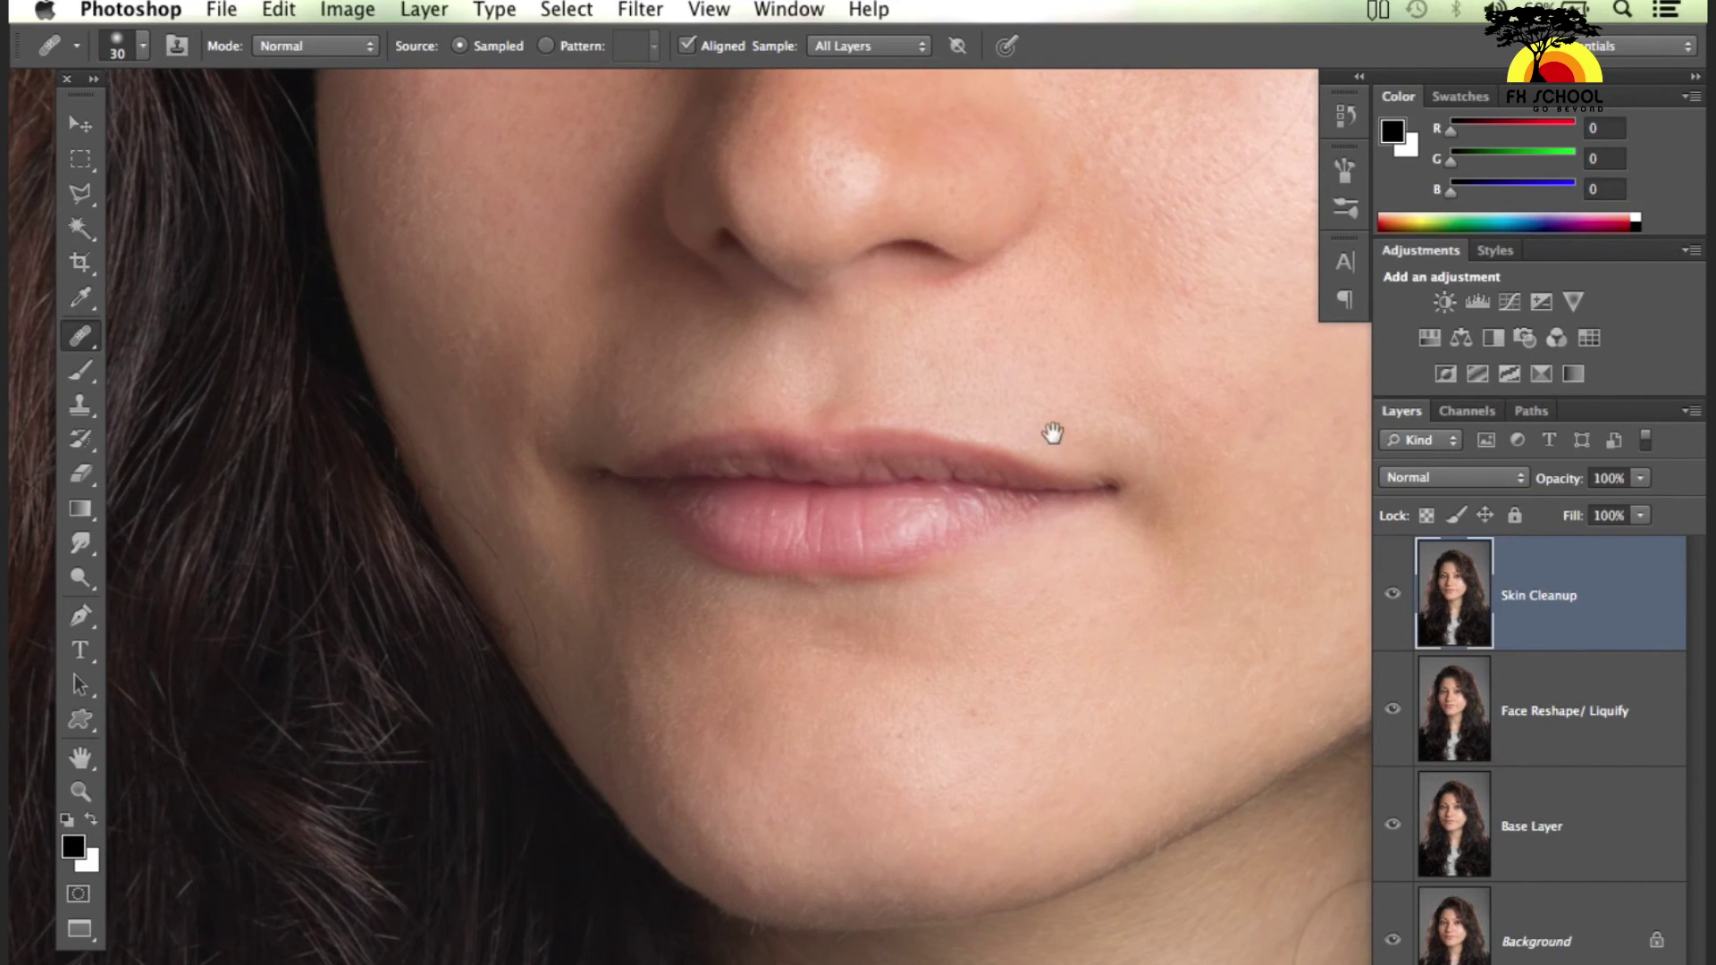
{"action": "left_click_drag", "start_coordinate": [1052, 429], "coordinate": [1010, 747]}
{"action": "left_click_drag", "start_coordinate": [1016, 453], "coordinate": [1115, 566]}
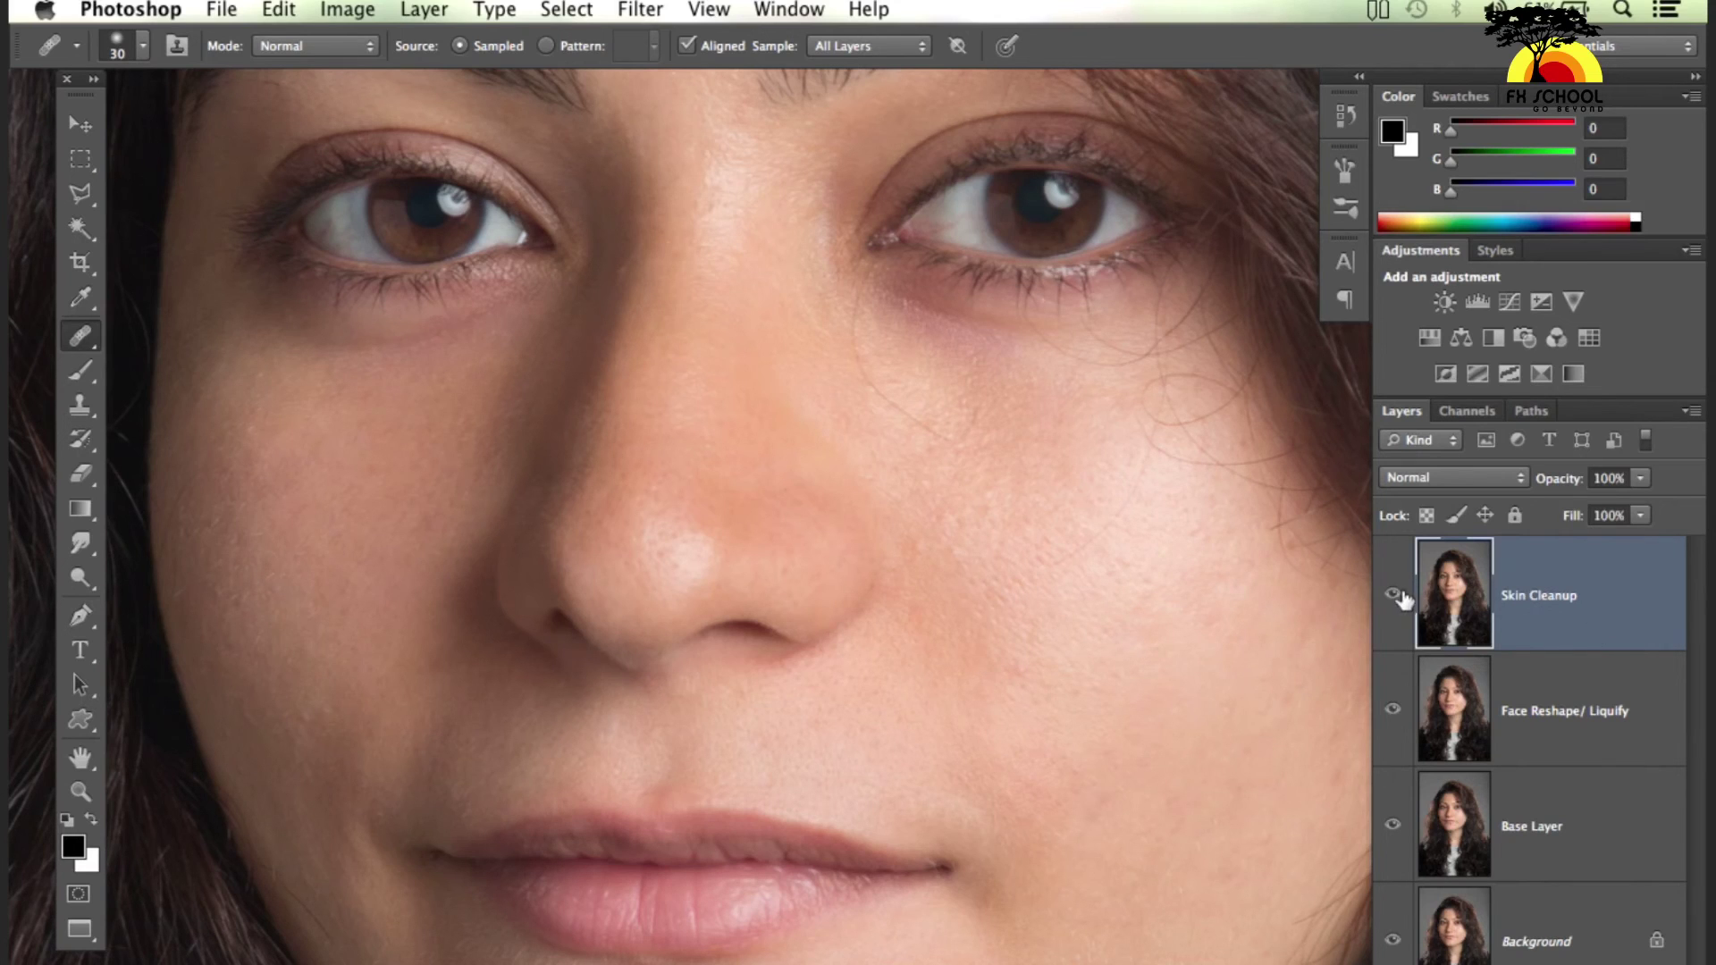
{"action": "left_click", "coordinate": [1392, 595]}
{"action": "left_click", "coordinate": [1392, 595]}
{"action": "left_click", "coordinate": [1393, 595]}
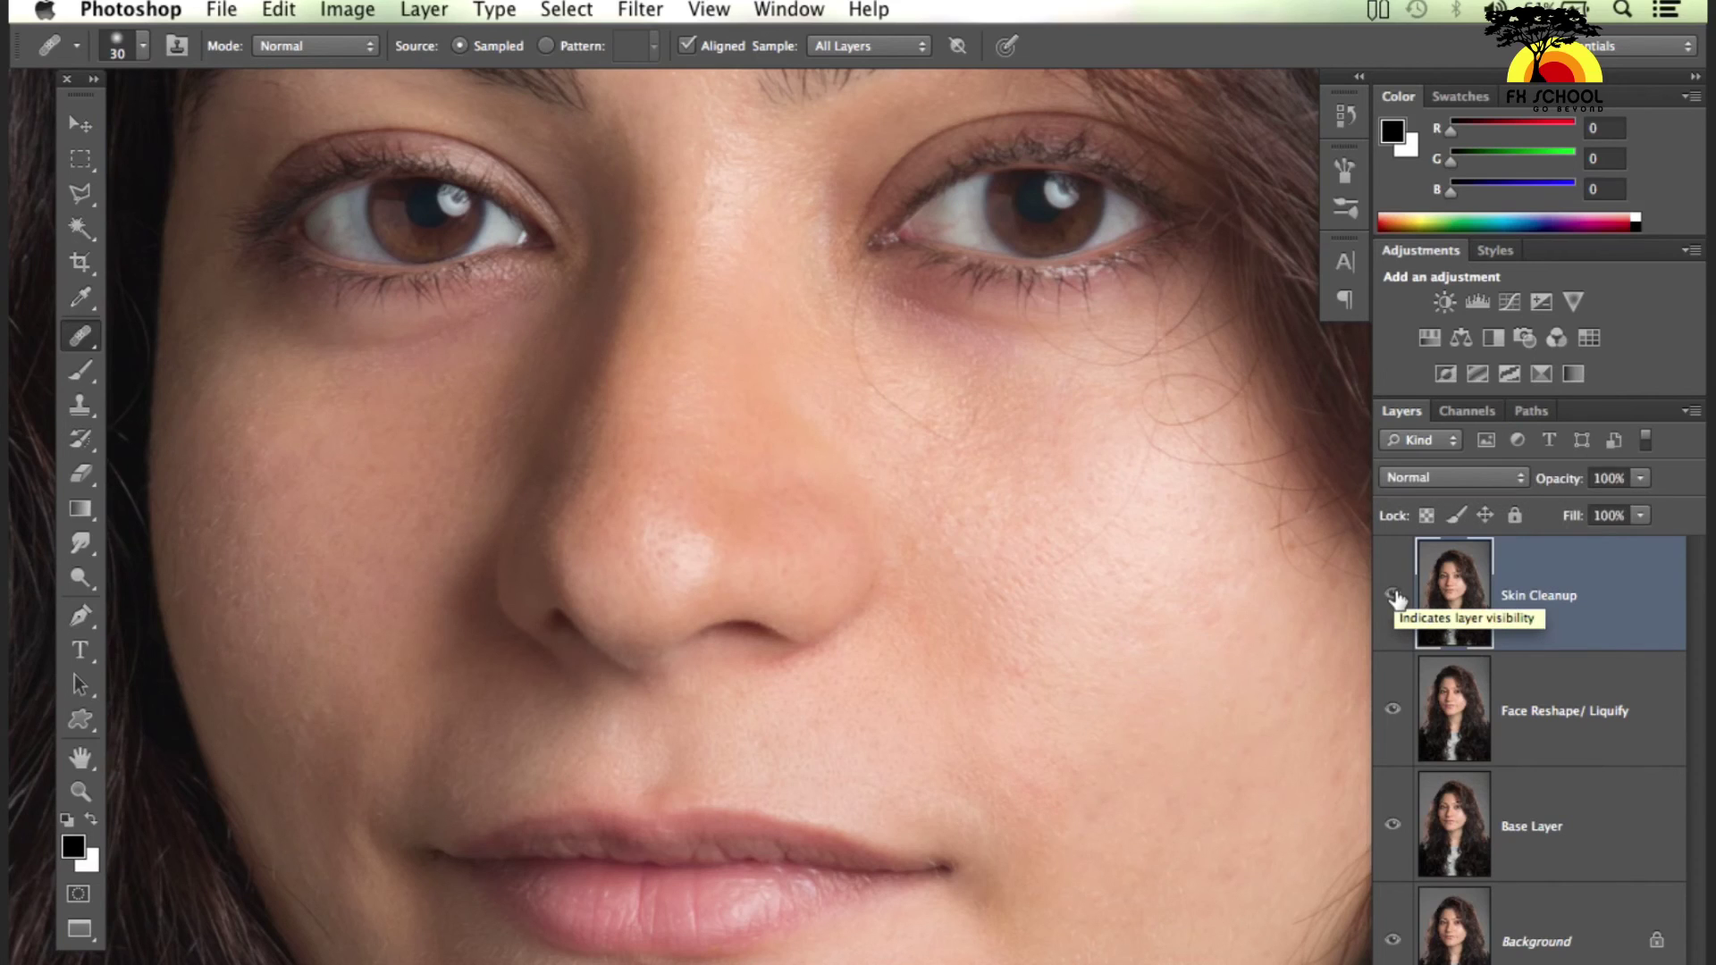
{"action": "left_click", "coordinate": [1393, 596]}
{"action": "left_click", "coordinate": [1394, 596]}
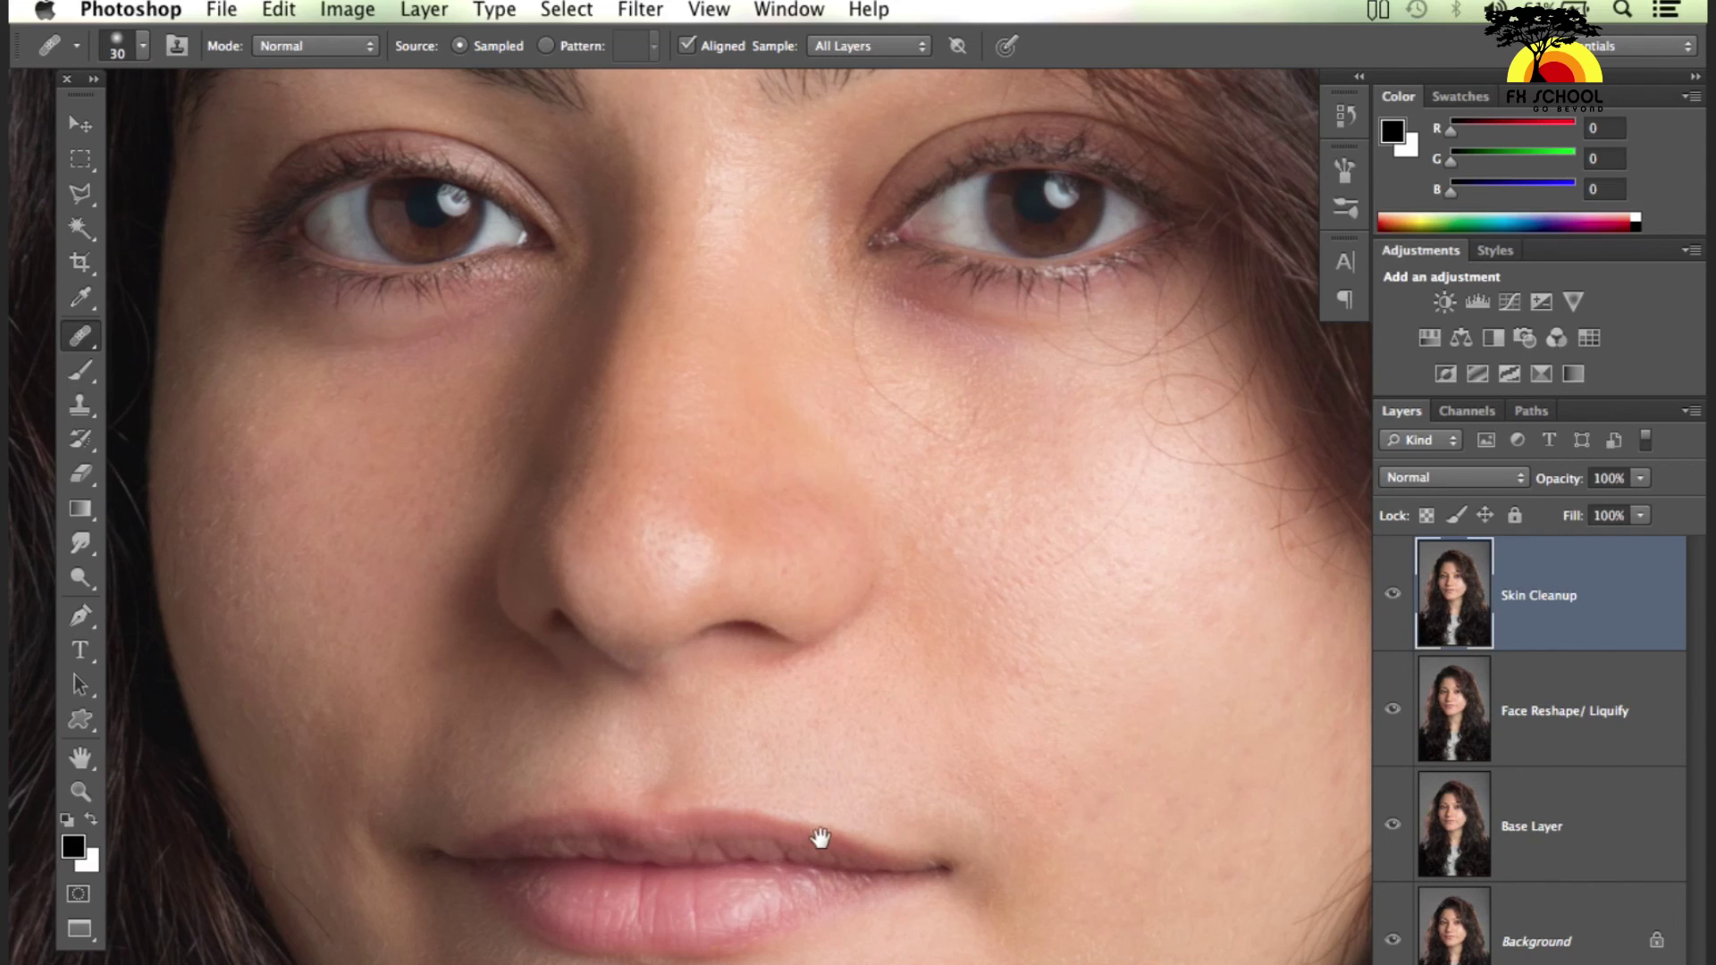
Scroll down to the chin and heal the spot on the jawline below the lips
{"action": "scroll", "coordinate": [836, 715], "scroll_direction": "down", "scroll_amount": 4}
{"action": "scroll", "coordinate": [858, 697], "scroll_direction": "down", "scroll_amount": 2}
{"action": "scroll", "coordinate": [884, 759], "scroll_direction": "down", "scroll_amount": 2}
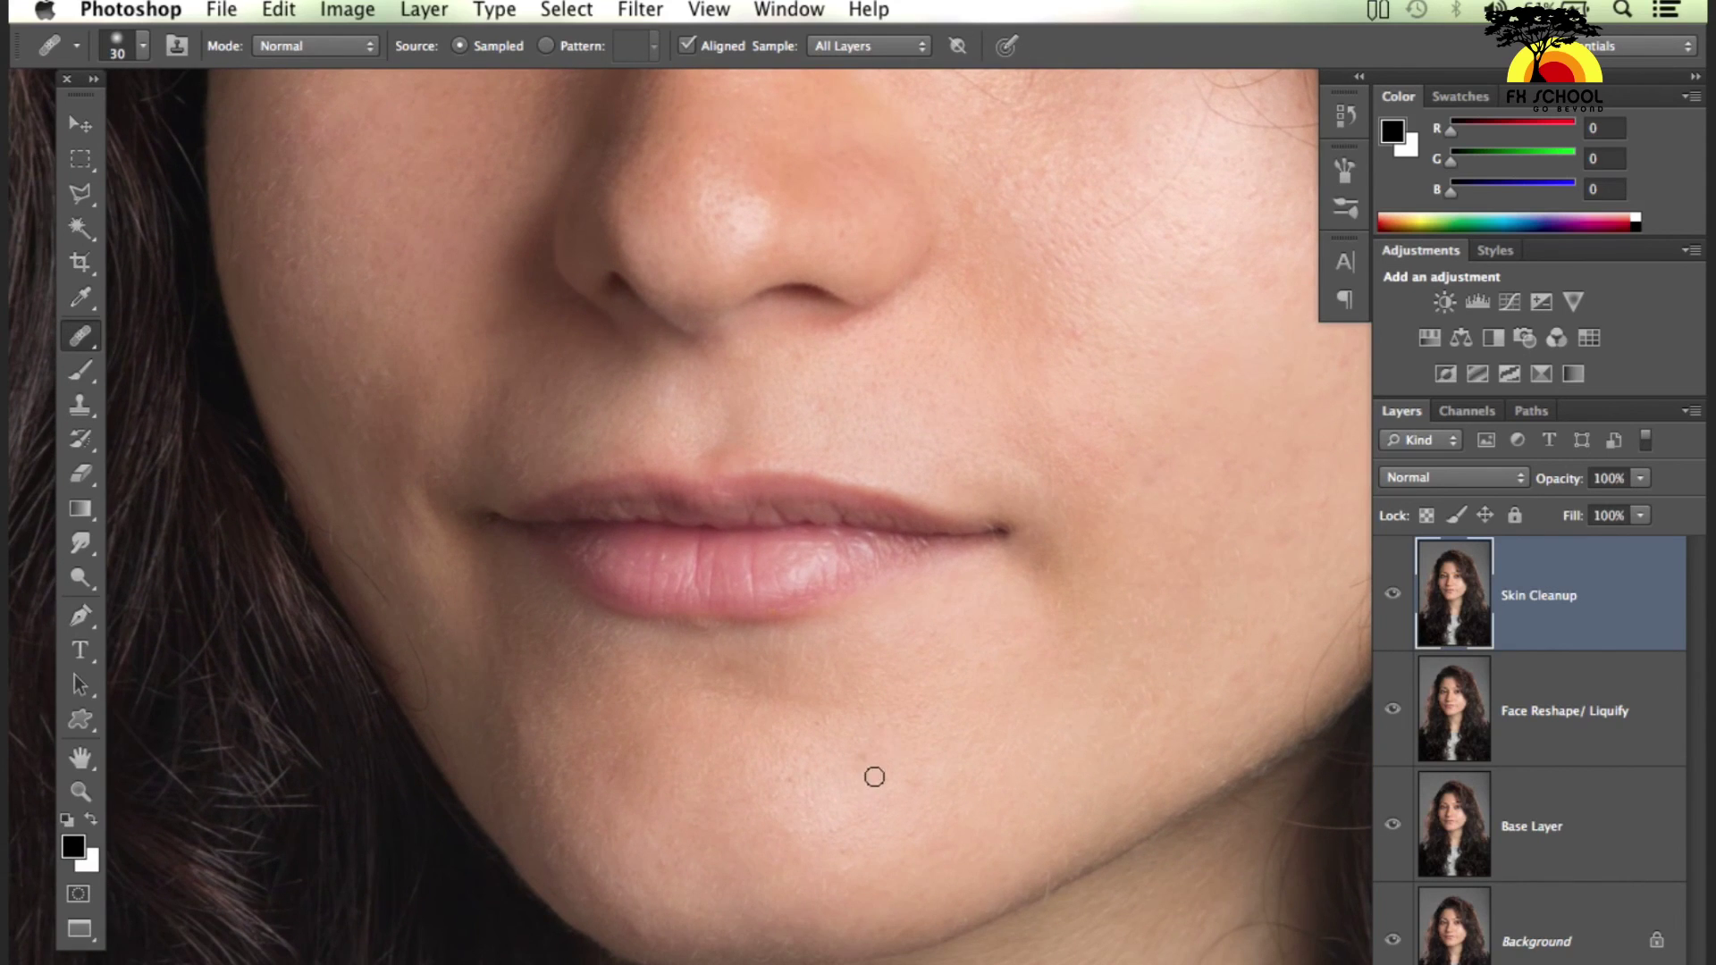
{"action": "left_click_drag", "start_coordinate": [1151, 798], "coordinate": [1167, 795]}
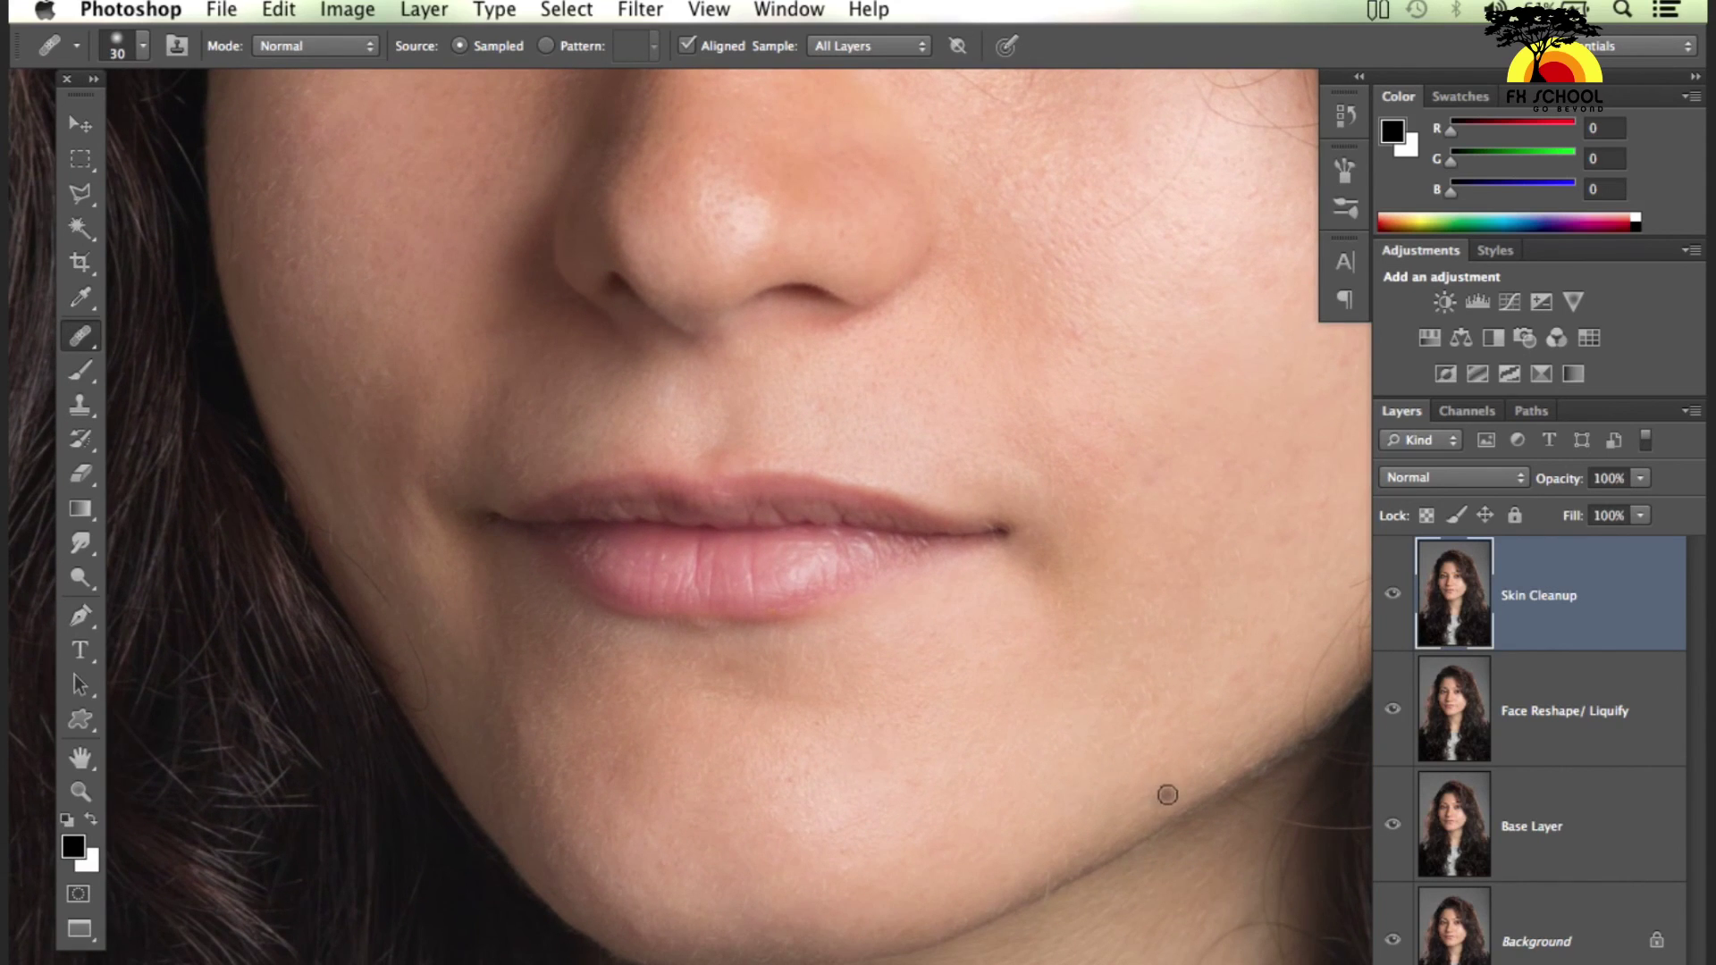